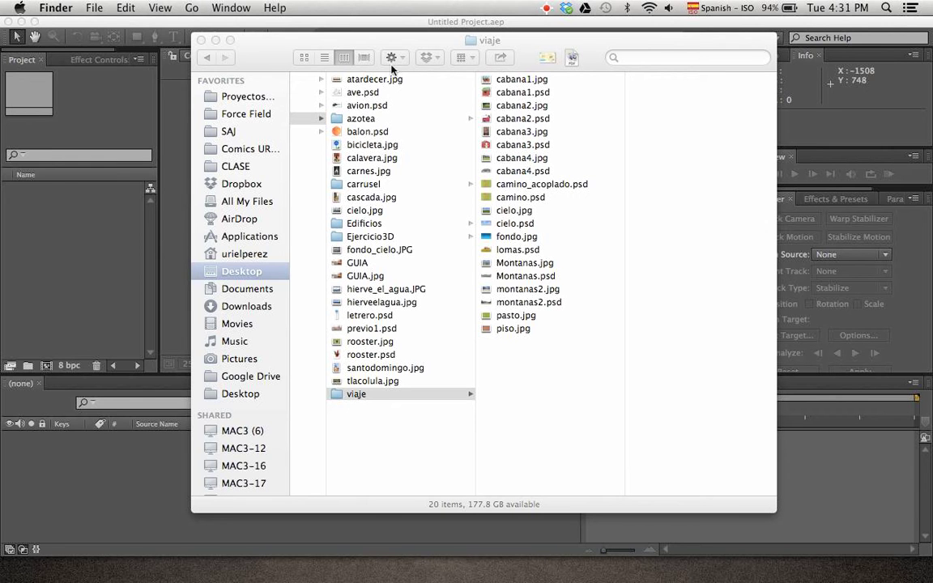
Preview the blue background image fondo.jpg in the viaje folder at large size
{"action": "mouse_move", "coordinate": [358, 36]}
{"action": "left_mouse_down"}
{"action": "mouse_move", "coordinate": [333, 46]}
{"action": "mouse_move", "coordinate": [357, 42]}
{"action": "left_mouse_up"}
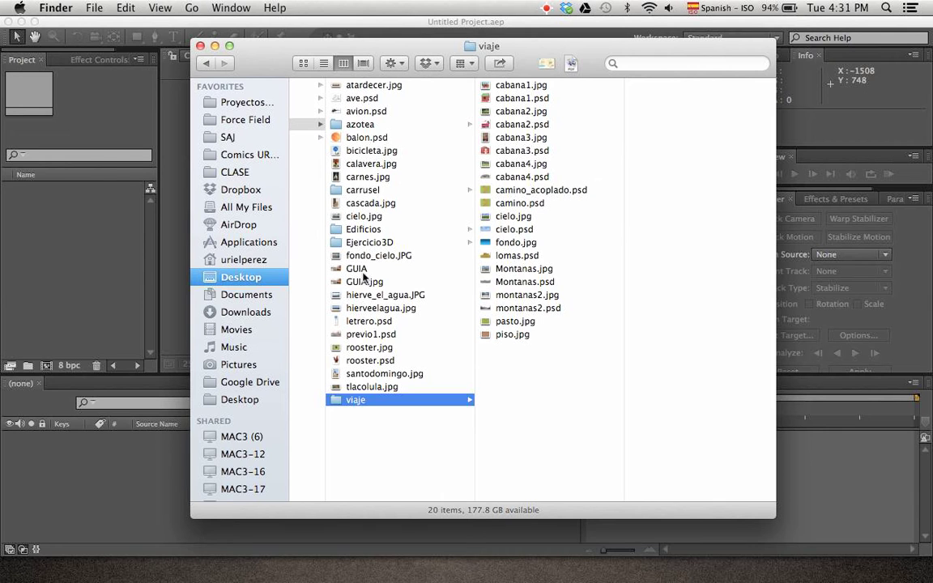
{"action": "left_click", "coordinate": [534, 243]}
{"action": "key", "text": "space"}
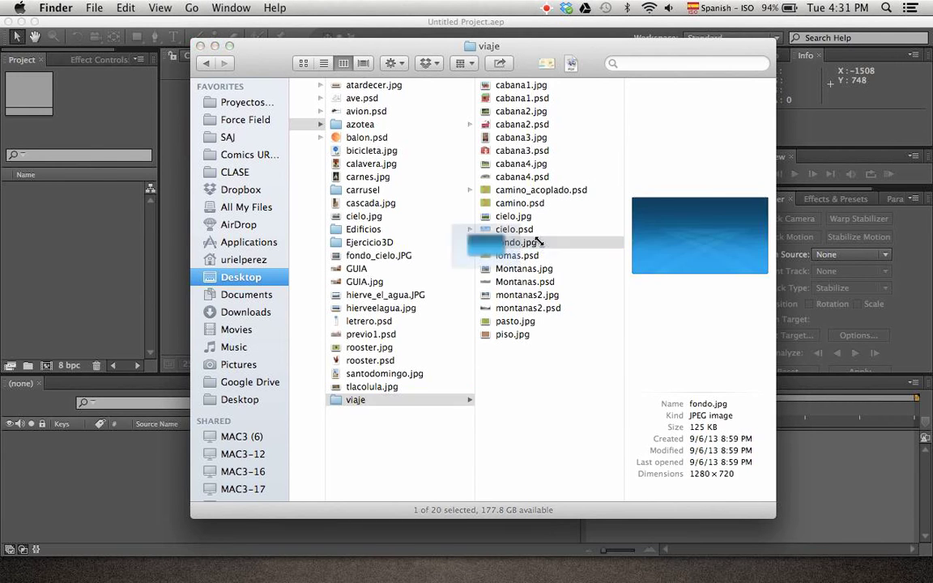
{"action": "left_click_drag", "start_coordinate": [420, 50], "coordinate": [367, 46]}
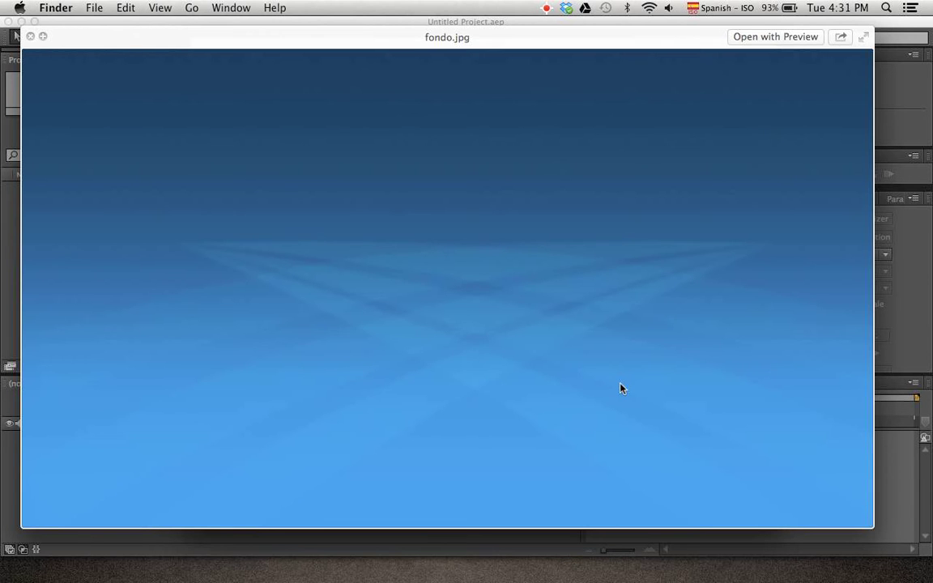
{"action": "key", "text": "space"}
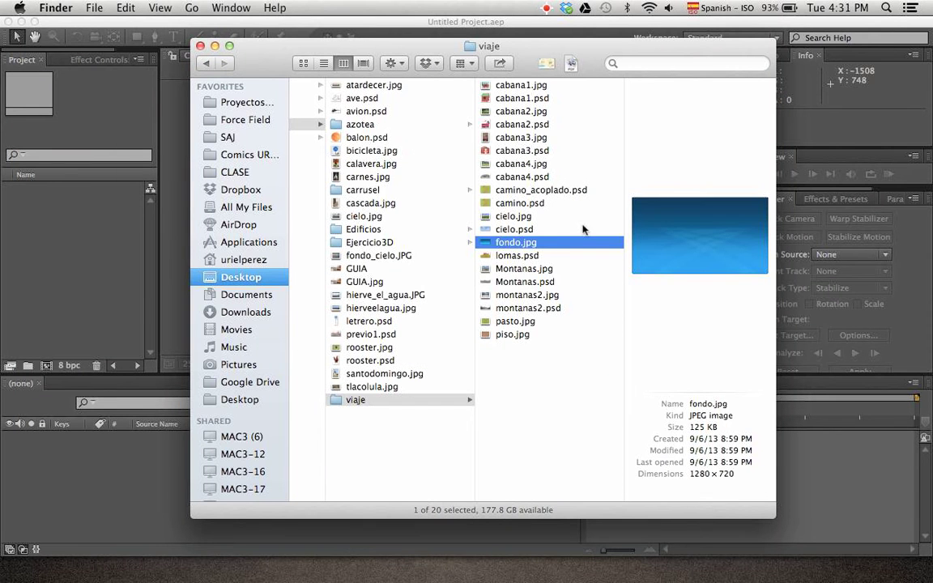
Preview the cabin images in the viaje folder one after another, from cabana1.jpg through cabana4.psd
{"action": "left_click", "coordinate": [537, 85]}
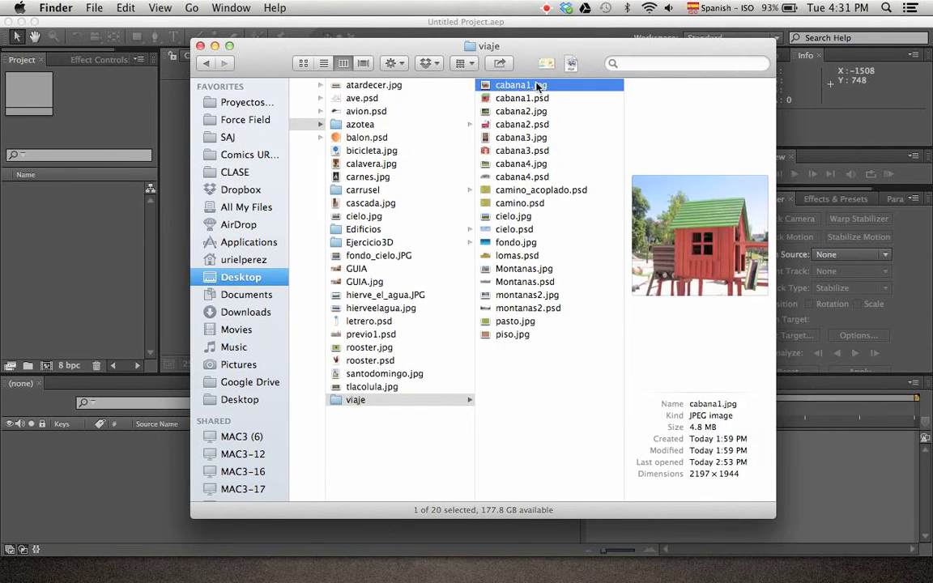
{"action": "key", "text": "space"}
{"action": "key", "text": "Down"}
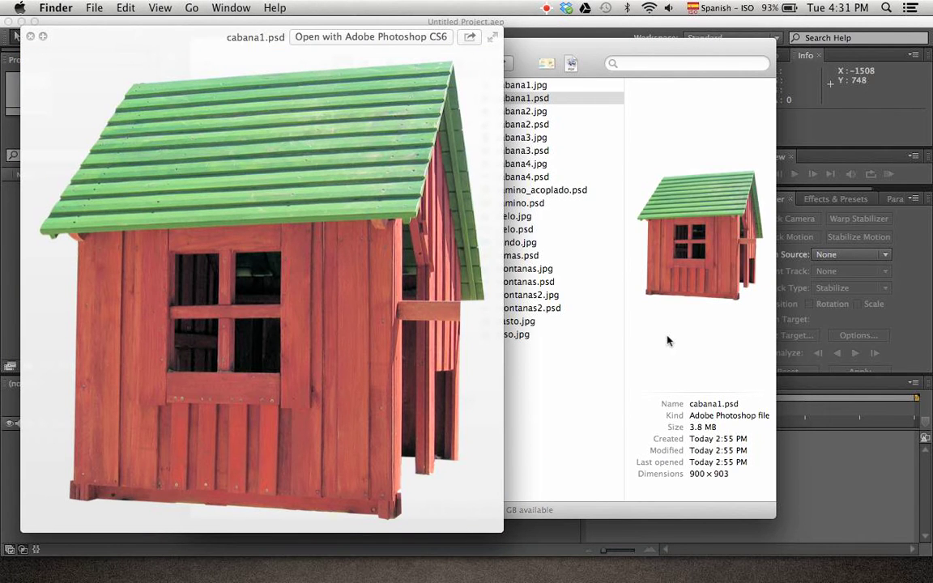
{"action": "key", "text": "Down"}
{"action": "key", "text": "Down"}
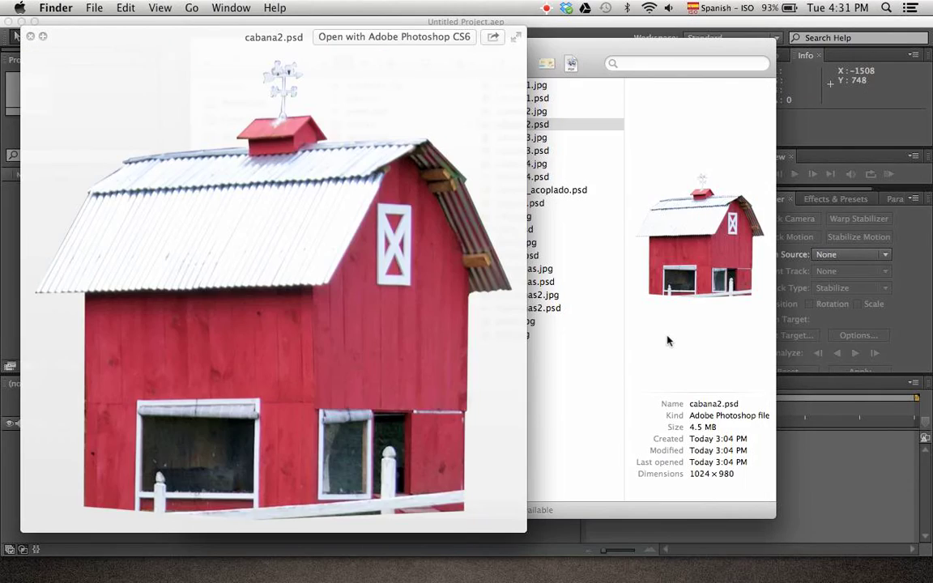
{"action": "key", "text": "Down"}
{"action": "key", "text": "Down"}
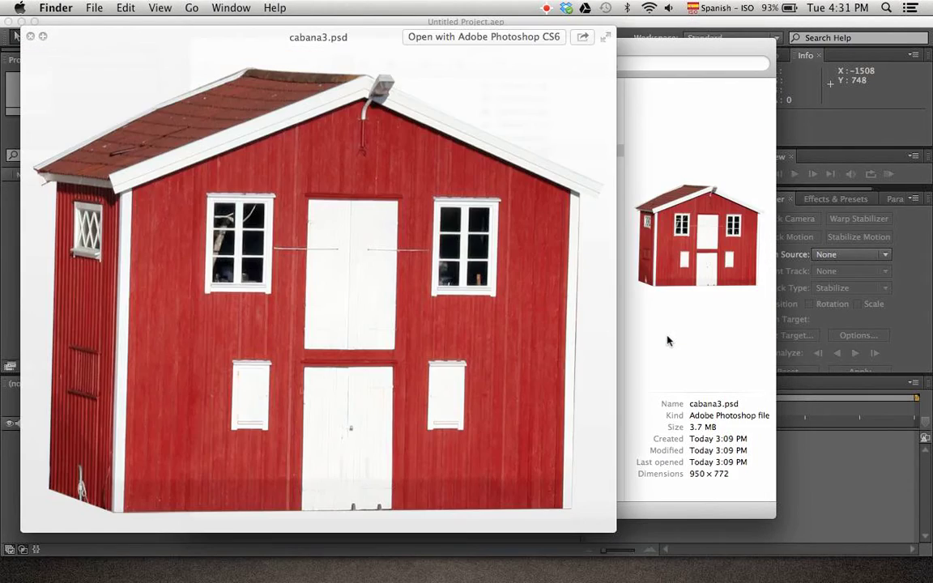
{"action": "key", "text": "Down"}
{"action": "key", "text": "Down"}
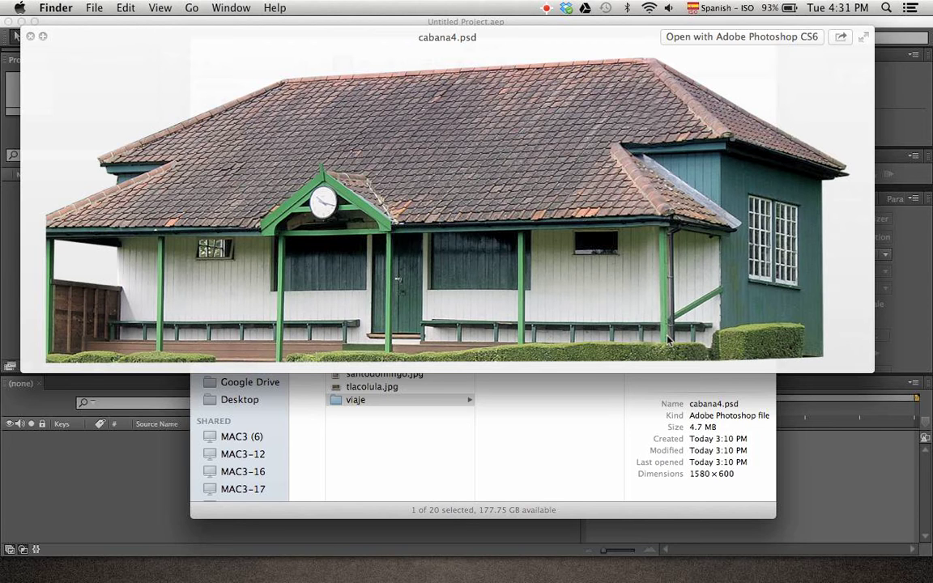
{"action": "key", "text": "space"}
Switch to After Effects, widen the Project panel slightly and import fondo.jpg from the viaje folder
{"action": "left_click", "coordinate": [141, 284]}
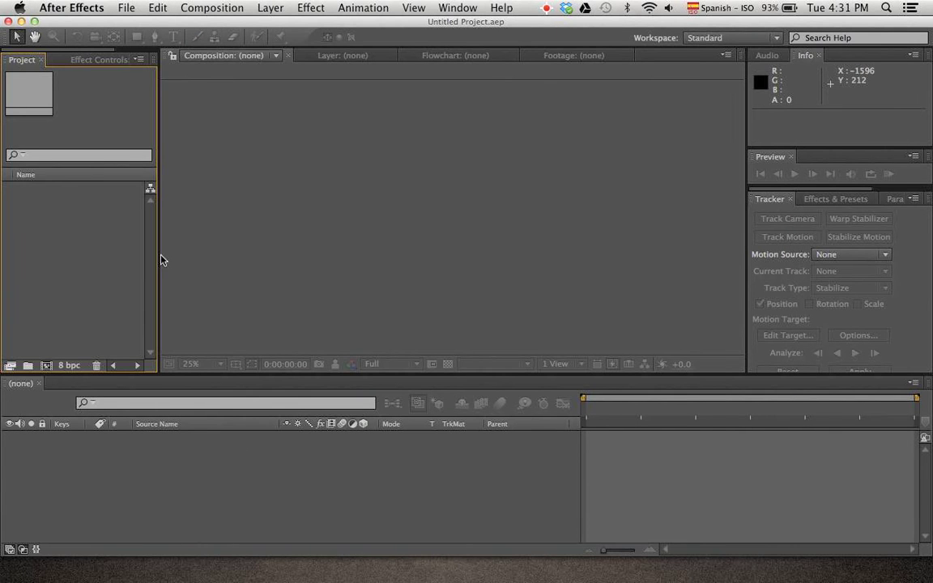
{"action": "left_click_drag", "start_coordinate": [160, 258], "coordinate": [182, 258]}
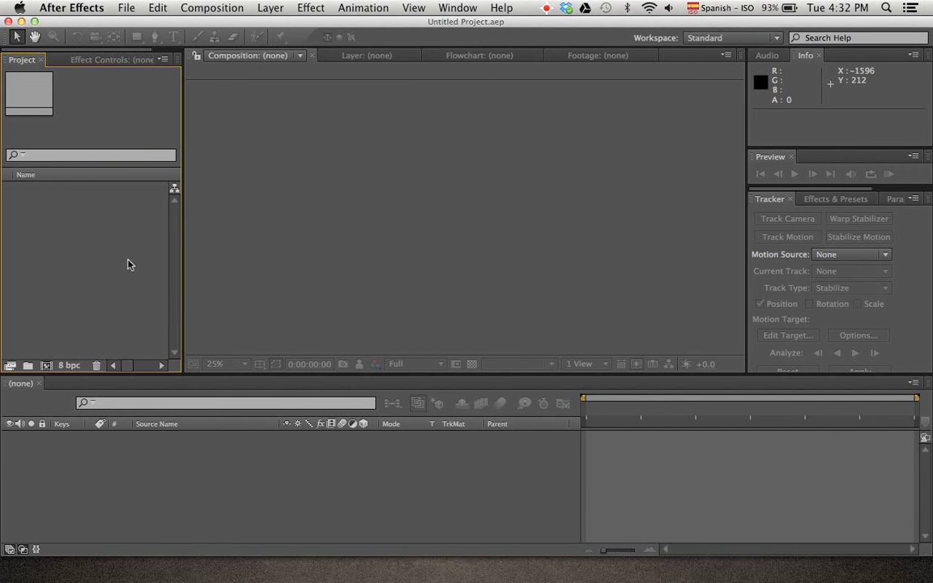
{"action": "double_click", "coordinate": [127, 264]}
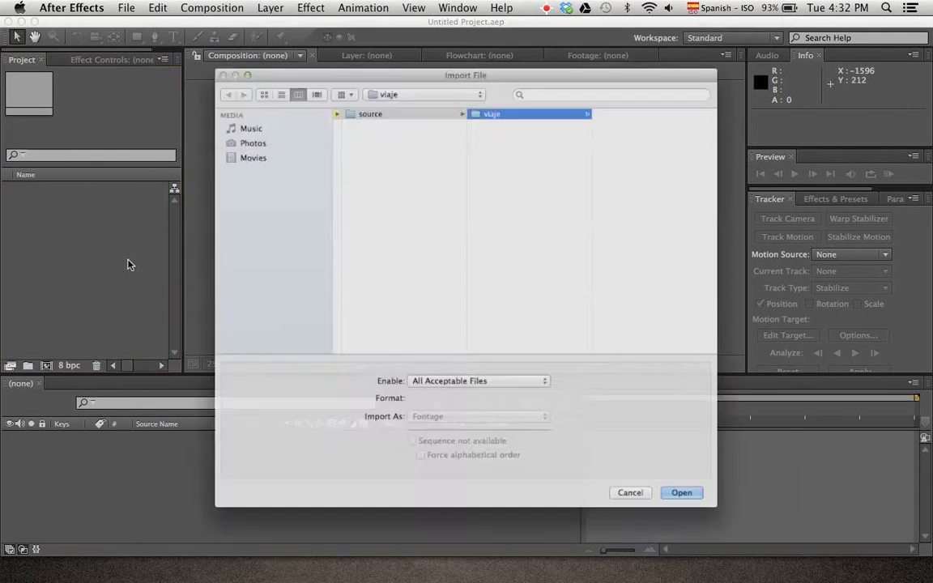
{"action": "left_click", "coordinate": [679, 240]}
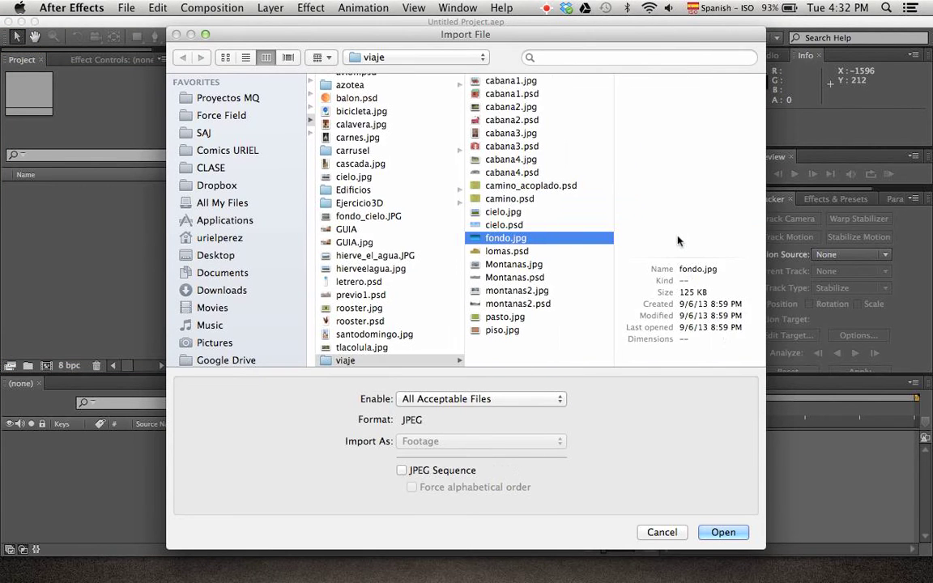
{"action": "double_click", "coordinate": [679, 240]}
{"action": "left_click", "coordinate": [56, 284]}
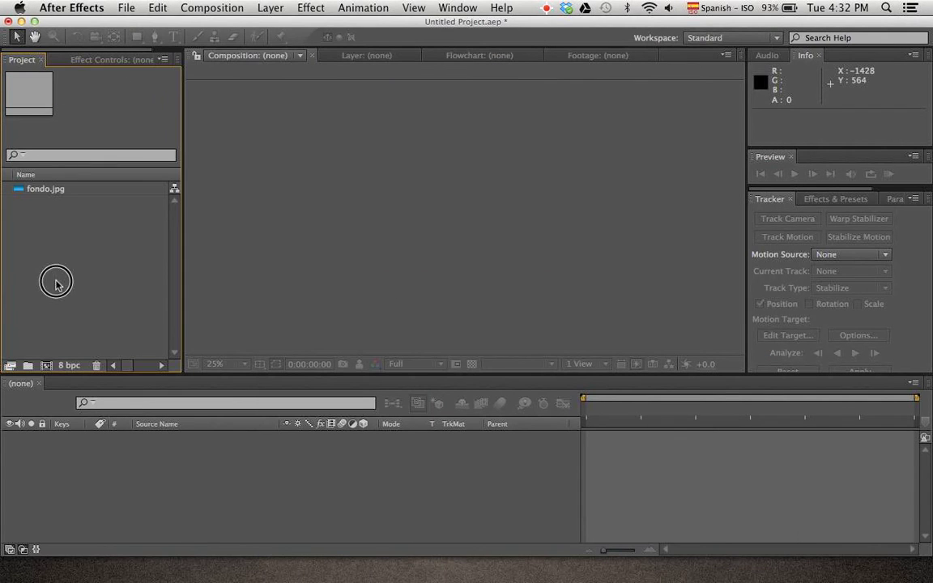
Put fondo.jpg in a new project folder named Material and expand the folder
{"action": "left_click_drag", "start_coordinate": [72, 190], "coordinate": [28, 366]}
{"action": "type", "text": "Mat"}
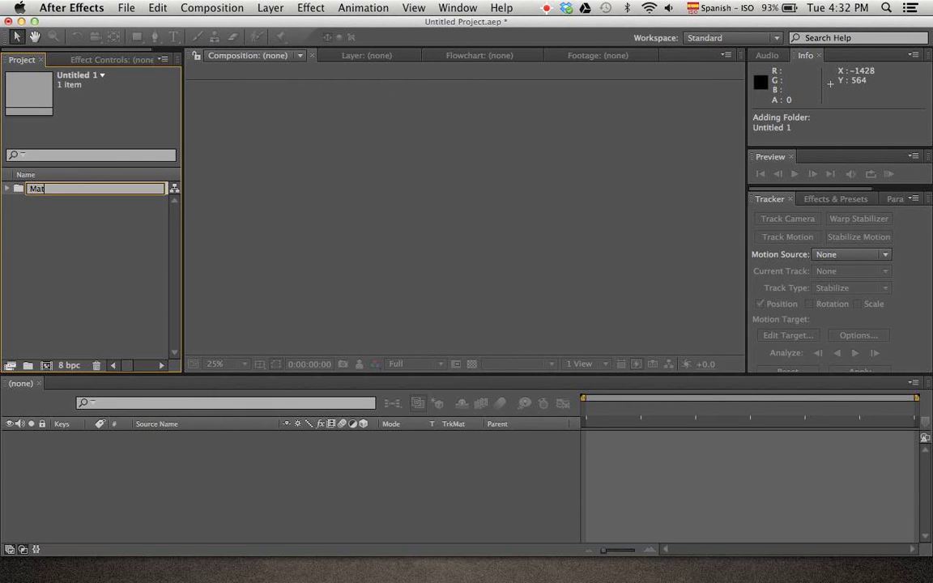
{"action": "type", "text": "erial"}
{"action": "key", "text": "Return"}
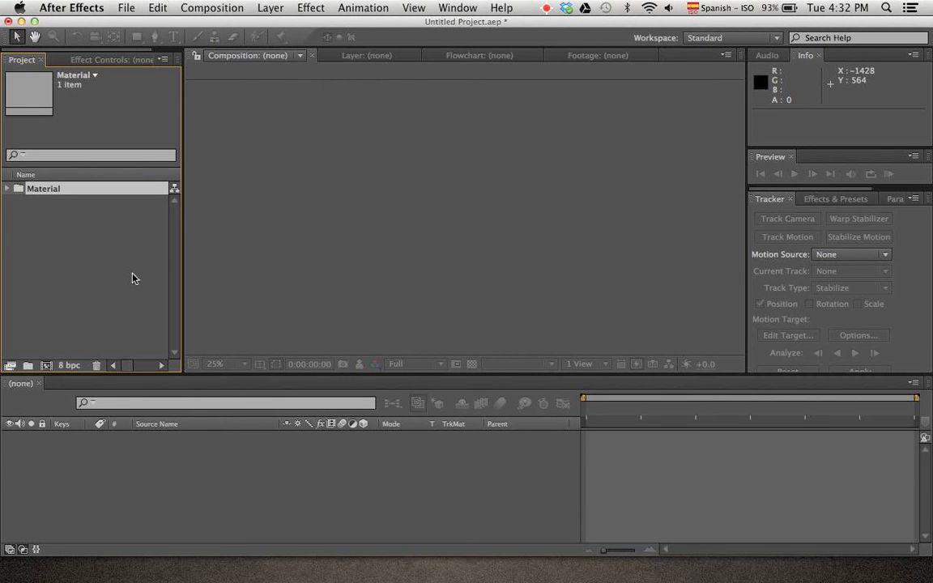
{"action": "left_click", "coordinate": [7, 188]}
{"action": "left_click", "coordinate": [70, 184]}
Import cabana1.psd, cabana2.psd, cabana3.psd and cabana4.psd as Footage into the Material folder
{"action": "key", "text": "super+i"}
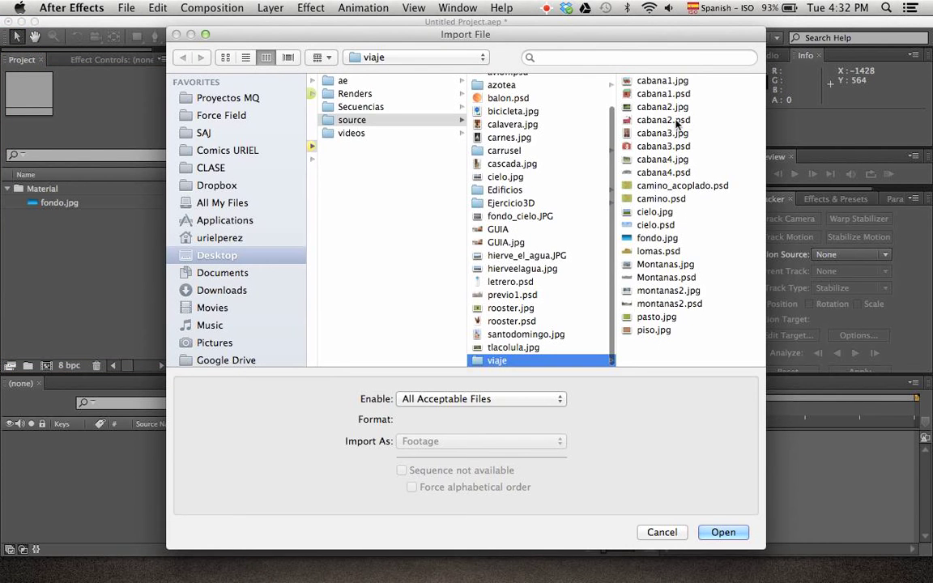
{"action": "left_click", "coordinate": [679, 96]}
{"action": "left_click", "coordinate": [517, 120], "text": "super"}
{"action": "left_click", "coordinate": [486, 147], "text": "super"}
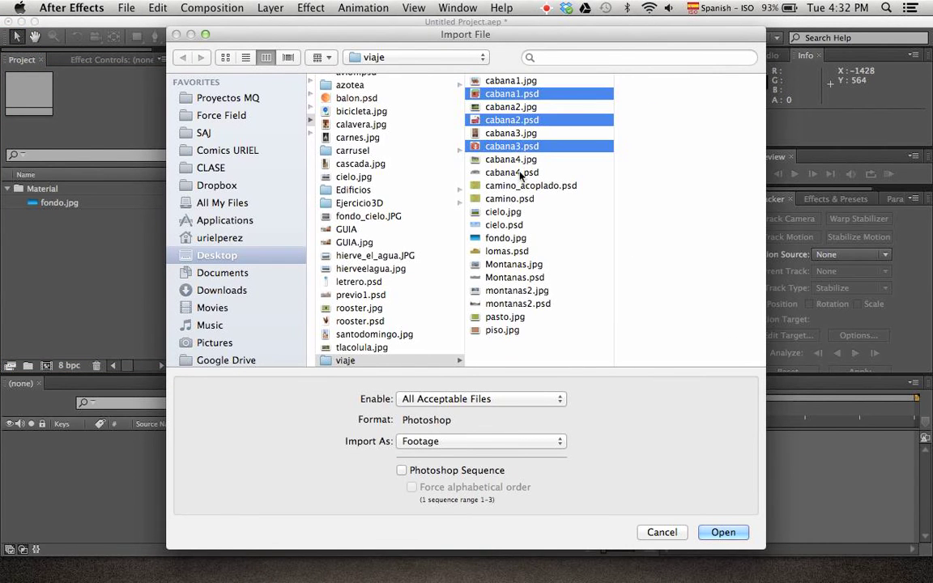
{"action": "left_click", "coordinate": [470, 171], "text": "super"}
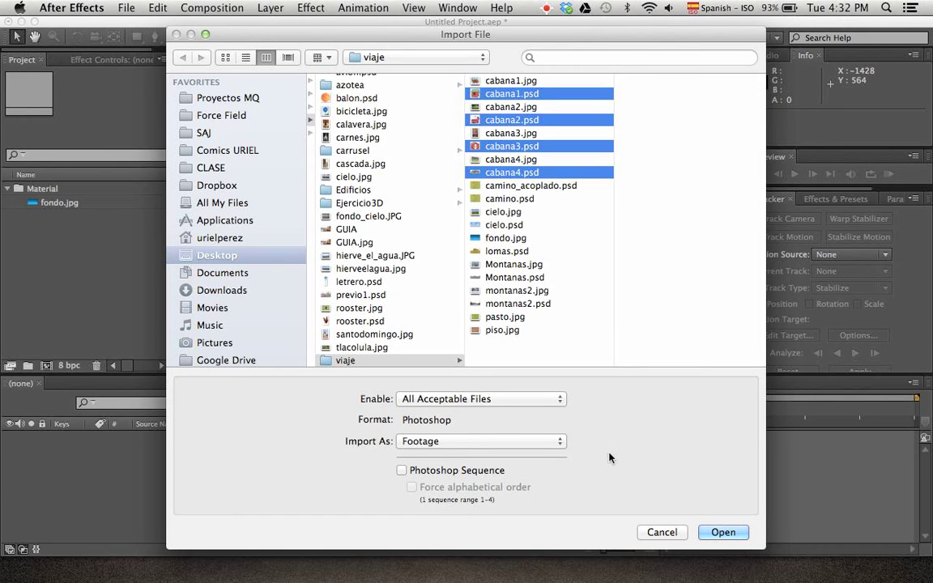
{"action": "left_click", "coordinate": [445, 441]}
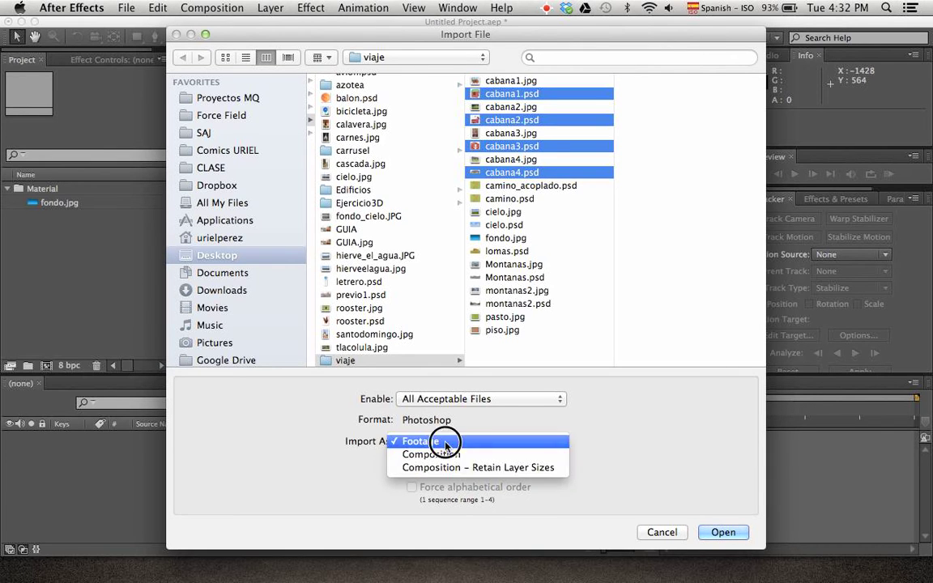
{"action": "left_click", "coordinate": [429, 411]}
{"action": "left_click", "coordinate": [735, 535]}
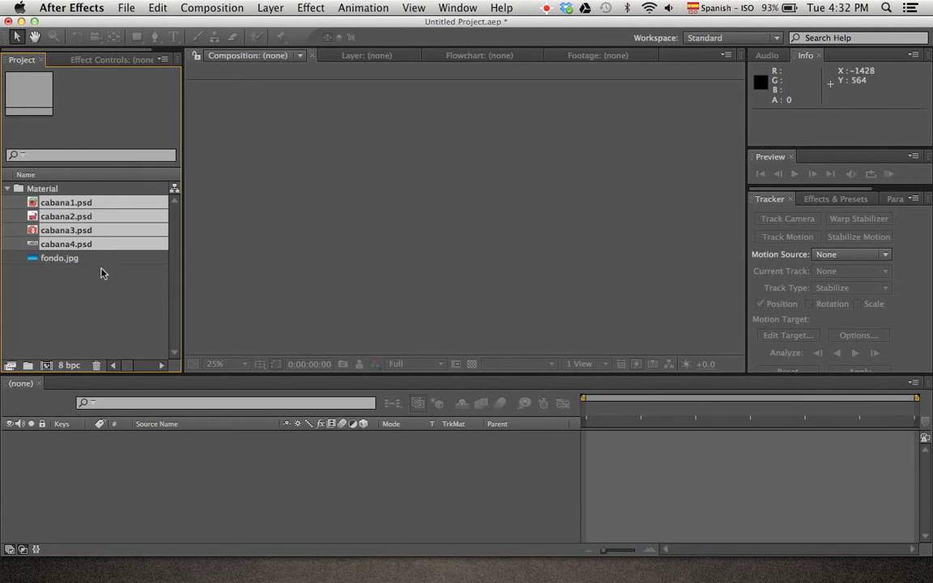
Check the thumbnails of the four imported cabin files in the project, from cabana4.psd to cabana1.psd
{"action": "left_click", "coordinate": [75, 244]}
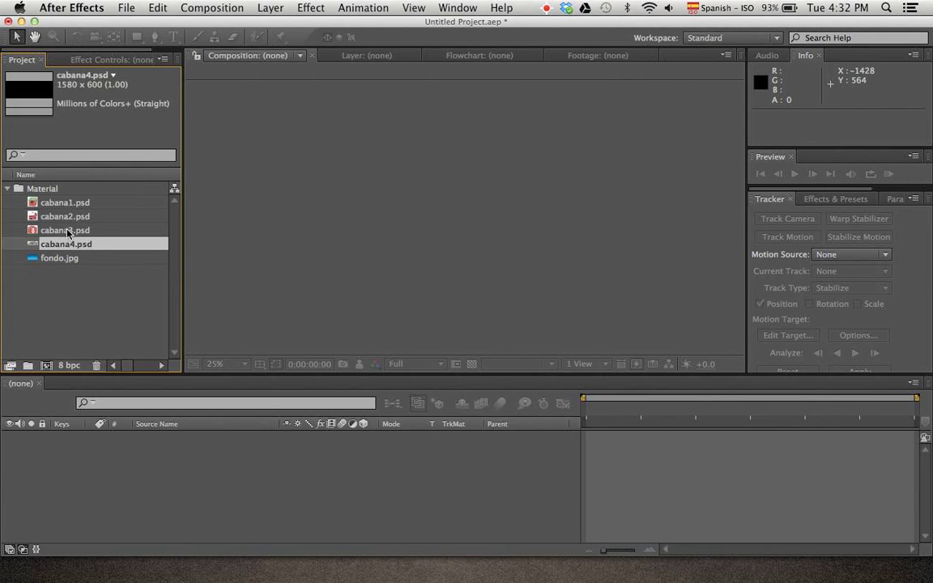
{"action": "left_click", "coordinate": [64, 230]}
{"action": "left_click", "coordinate": [65, 217]}
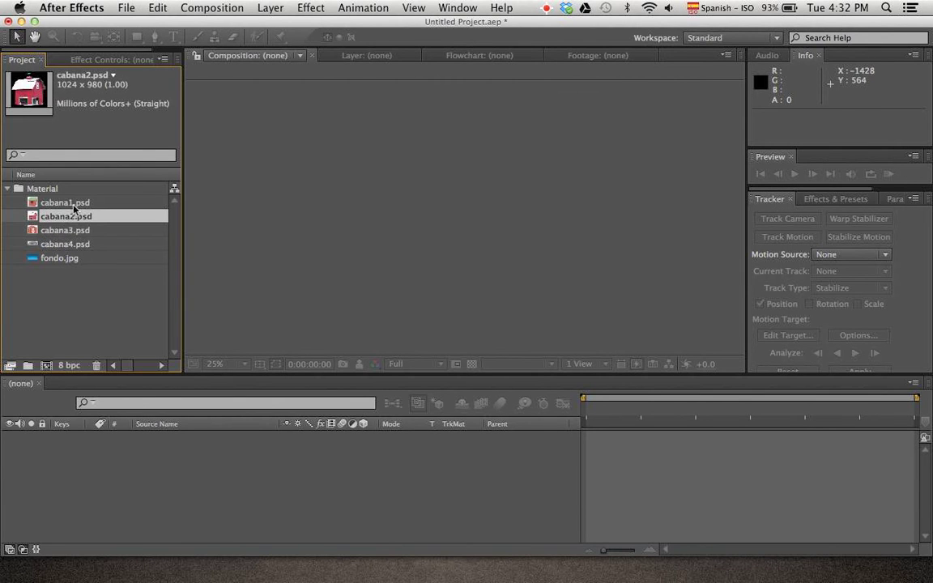
{"action": "left_click", "coordinate": [65, 203]}
{"action": "left_click", "coordinate": [55, 317]}
Create a new composition with the HDV/HDTV 720 29.97 preset and a duration of 8 seconds
{"action": "left_click", "coordinate": [253, 520]}
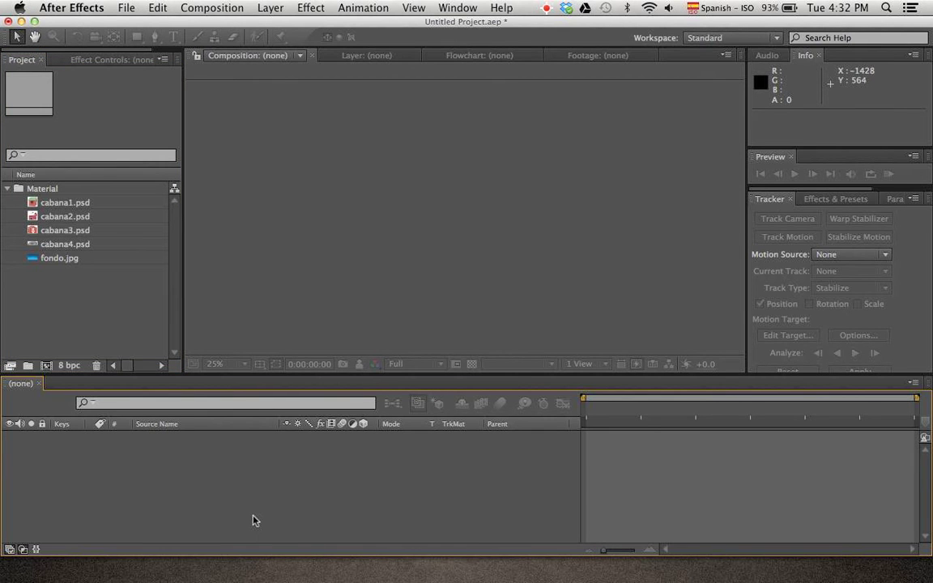
{"action": "left_click", "coordinate": [381, 214]}
{"action": "left_click", "coordinate": [238, 527]}
{"action": "key", "text": "super+n"}
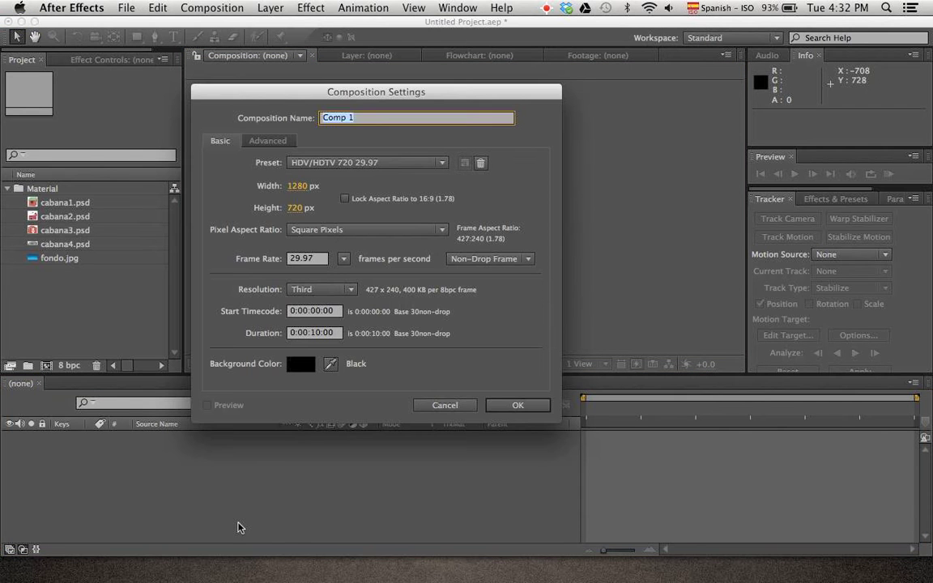
{"action": "left_click", "coordinate": [357, 160]}
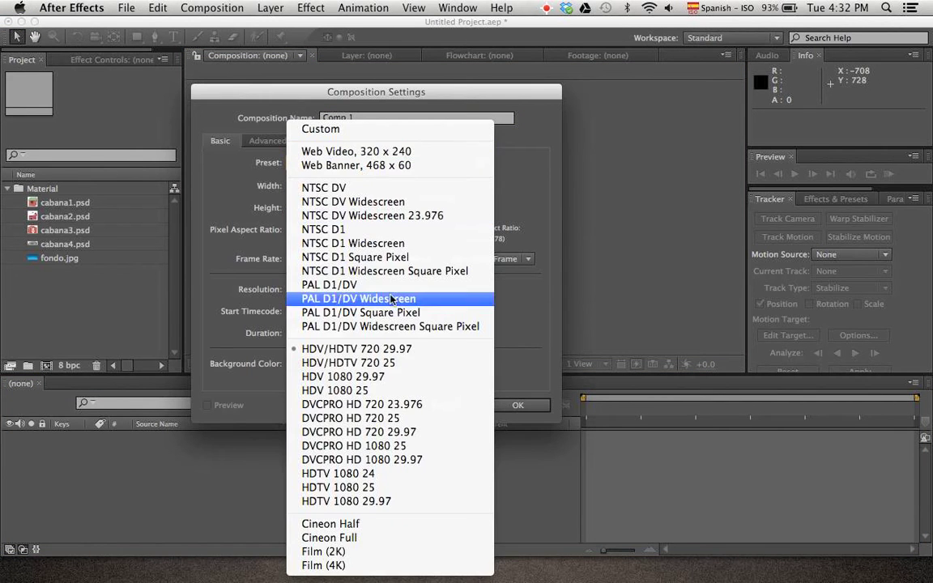
{"action": "left_click", "coordinate": [314, 349]}
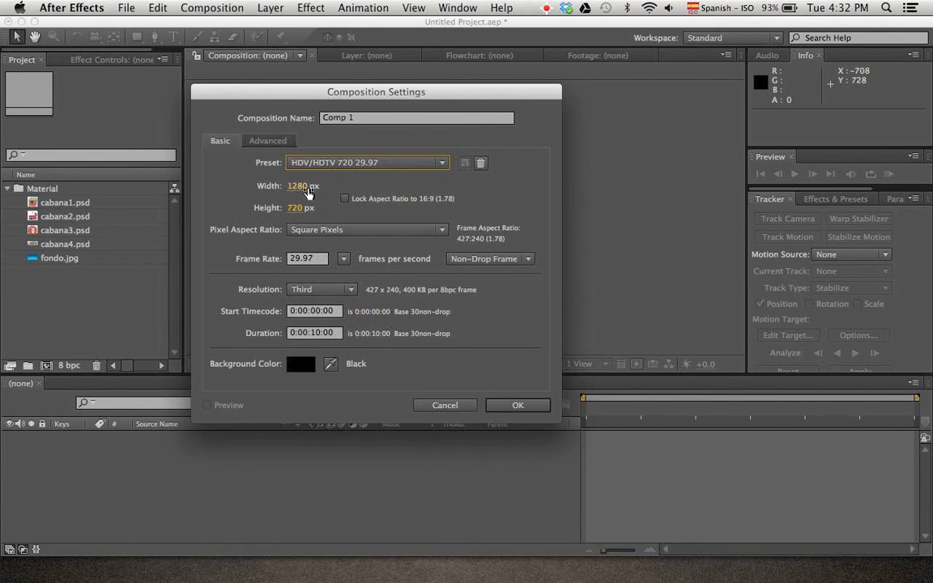
{"action": "left_click", "coordinate": [312, 332]}
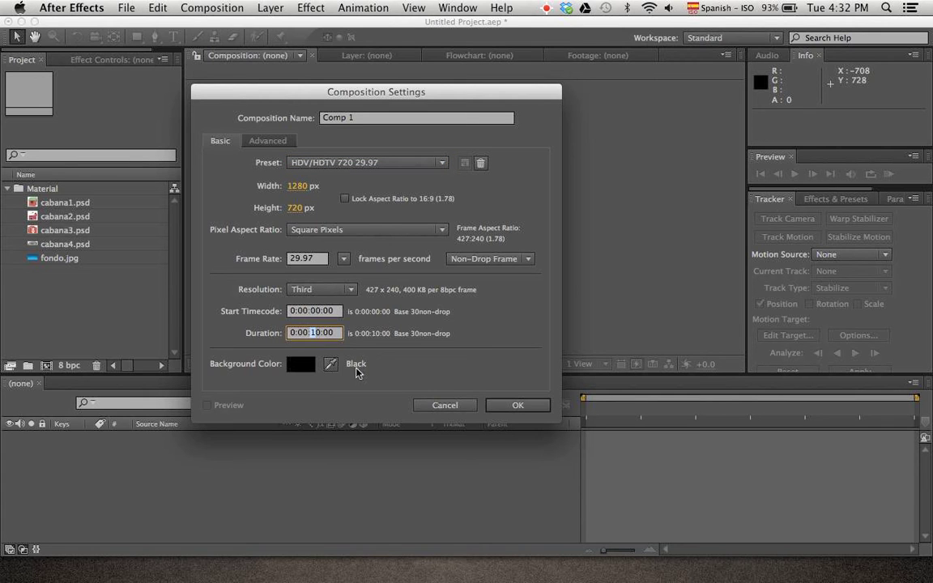
{"action": "type", "text": "8"}
{"action": "key", "text": "Right"}
{"action": "key", "text": "BackSpace"}
{"action": "type", "text": "0"}
{"action": "key", "text": "Return"}
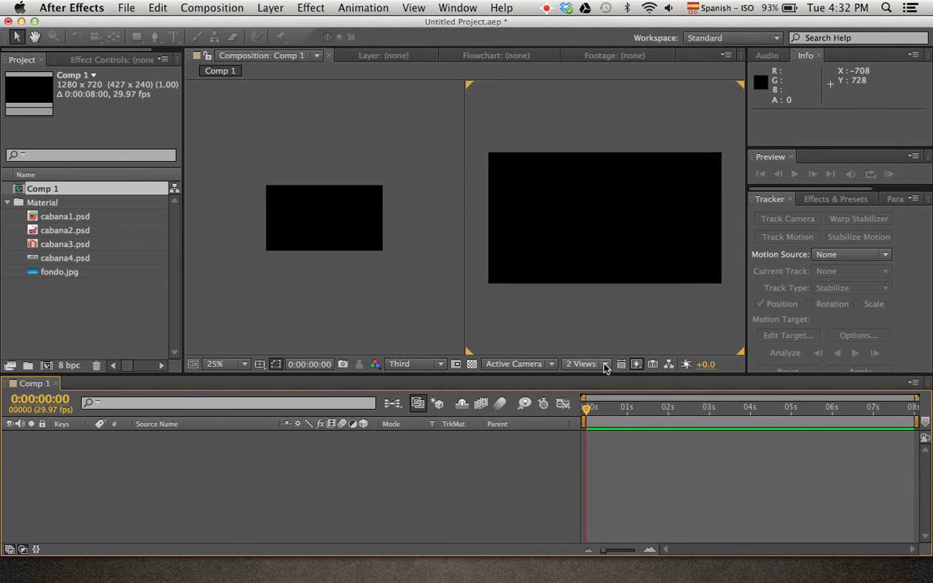
Set the composition viewer to the 1 View layout
{"action": "left_click", "coordinate": [602, 365]}
{"action": "left_click", "coordinate": [600, 377]}
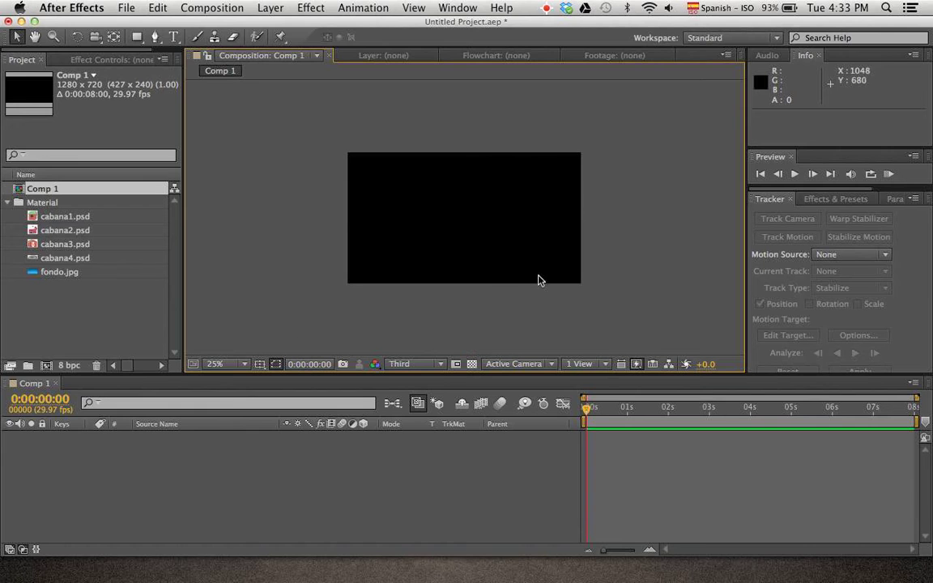
{"action": "scroll", "coordinate": [507, 311], "scroll_direction": "down", "scroll_amount": 2}
{"action": "scroll", "coordinate": [508, 311], "scroll_direction": "up", "scroll_amount": 4}
{"action": "scroll", "coordinate": [508, 311], "scroll_direction": "down", "scroll_amount": 1}
Add fondo.jpg to Comp 1 as a layer, then lock it and enable its motion blur
{"action": "left_click_drag", "start_coordinate": [61, 272], "coordinate": [65, 465]}
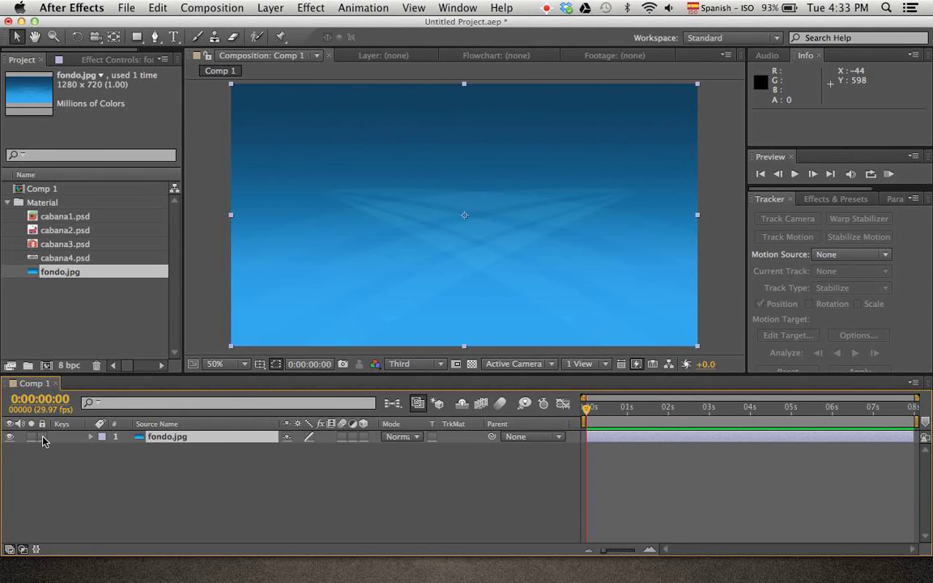
{"action": "left_click", "coordinate": [43, 437]}
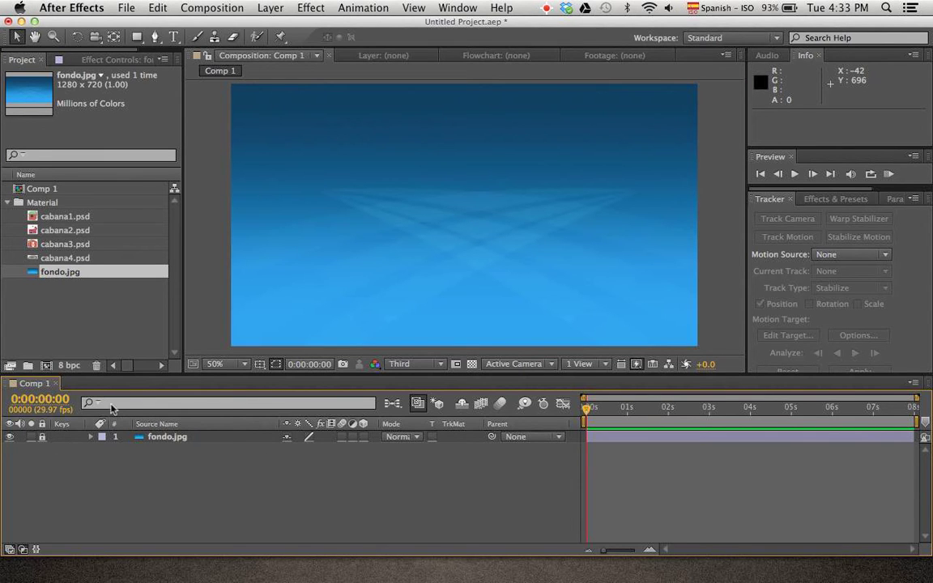
{"action": "left_click", "coordinate": [342, 436]}
Add the four cabin files, cabana1.psd to cabana4.psd, to Comp 1 above the fondo.jpg layer
{"action": "left_click", "coordinate": [50, 259]}
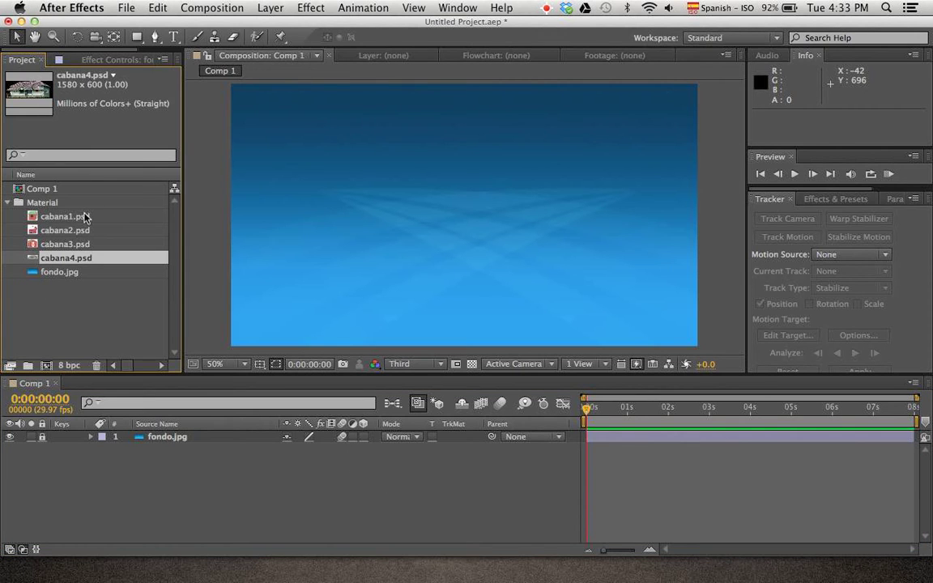
{"action": "left_click", "coordinate": [84, 217], "text": "shift"}
{"action": "left_click_drag", "start_coordinate": [93, 247], "coordinate": [112, 437]}
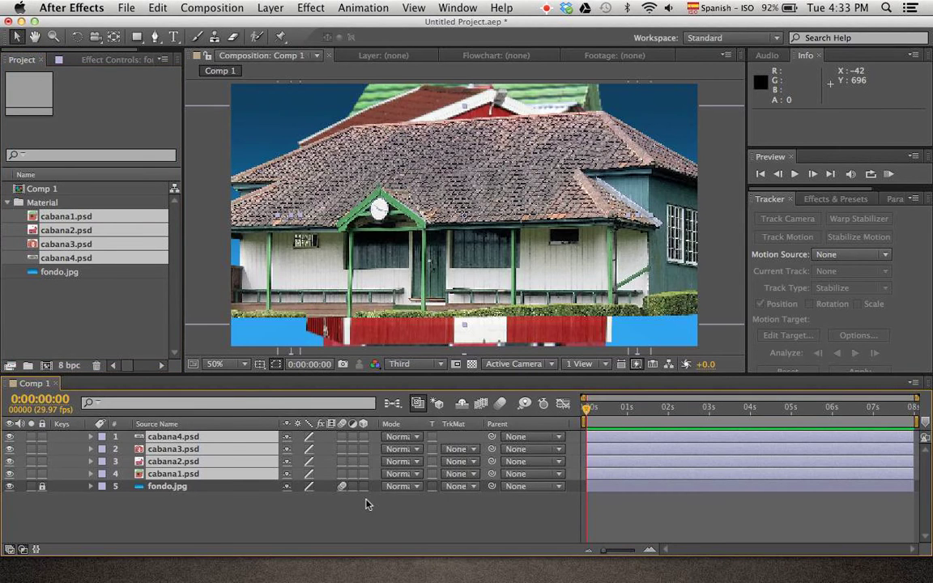
Open the cabana1.psd layer in its own view and move its anchor point to the base of the cabin's front wall
{"action": "left_click", "coordinate": [192, 476]}
{"action": "double_click", "coordinate": [191, 477]}
{"action": "key", "text": "y"}
{"action": "left_click_drag", "start_coordinate": [464, 190], "coordinate": [447, 282]}
{"action": "key", "text": "v"}
Open the cabana2.psd layer in its own view and move its anchor point to the base of the barn
{"action": "left_click", "coordinate": [185, 465]}
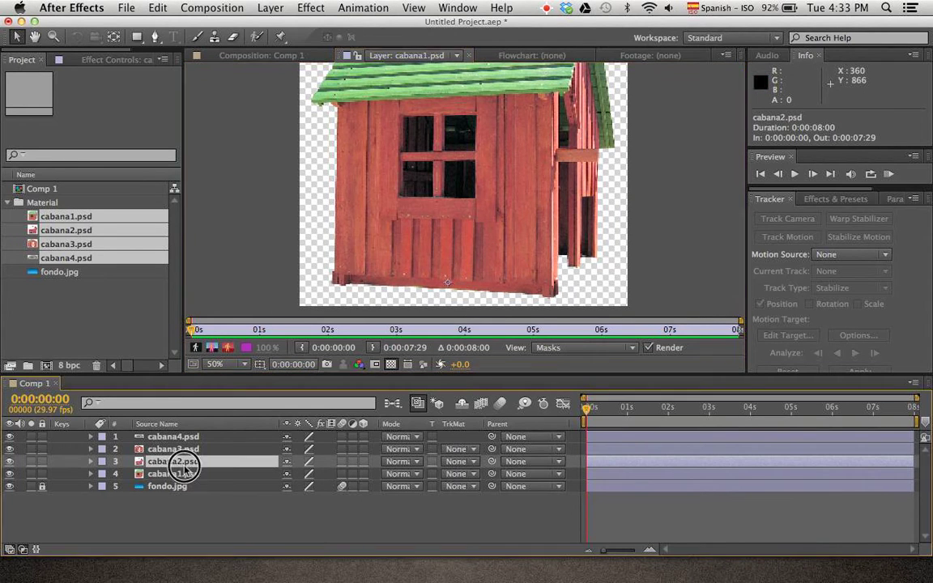
{"action": "double_click", "coordinate": [185, 461]}
{"action": "key", "text": "y"}
{"action": "key", "text": "space"}
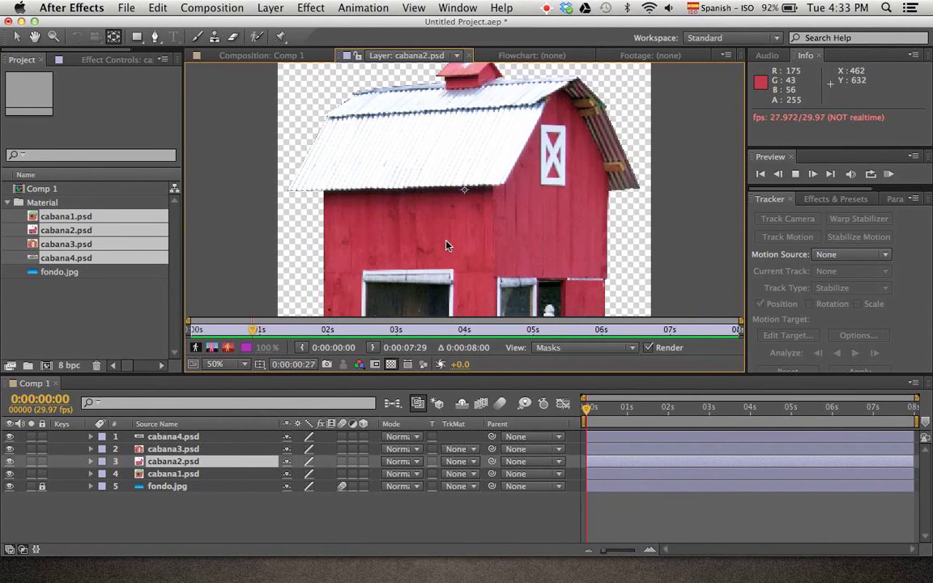
{"action": "scroll", "coordinate": [466, 199], "scroll_direction": "down", "scroll_amount": 4}
{"action": "scroll", "coordinate": [470, 212], "scroll_direction": "up", "scroll_amount": 6}
{"action": "scroll", "coordinate": [470, 212], "scroll_direction": "down", "scroll_amount": 5}
{"action": "scroll", "coordinate": [470, 213], "scroll_direction": "up", "scroll_amount": 2}
{"action": "left_click_drag", "start_coordinate": [465, 190], "coordinate": [462, 271]}
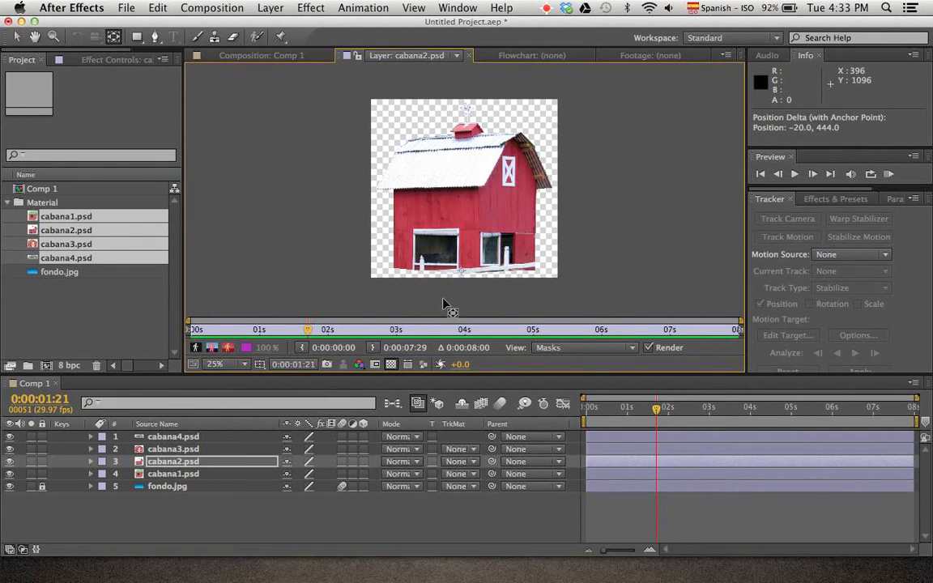
Open the cabana3.psd and cabana4.psd layers in turn and move each one's anchor point to the base of its building
{"action": "double_click", "coordinate": [198, 451]}
{"action": "left_click_drag", "start_coordinate": [467, 198], "coordinate": [466, 252]}
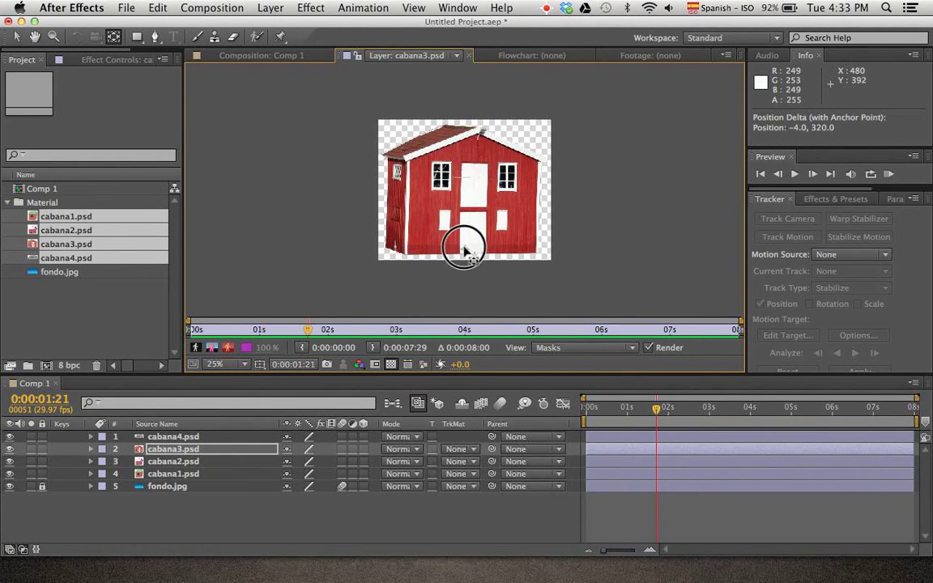
{"action": "double_click", "coordinate": [215, 438]}
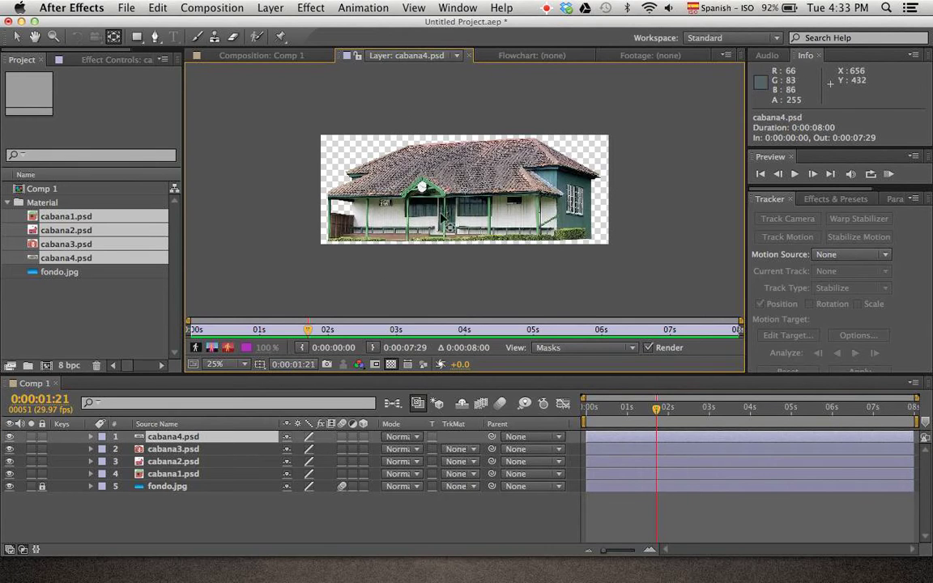
{"action": "left_click_drag", "start_coordinate": [463, 189], "coordinate": [454, 242]}
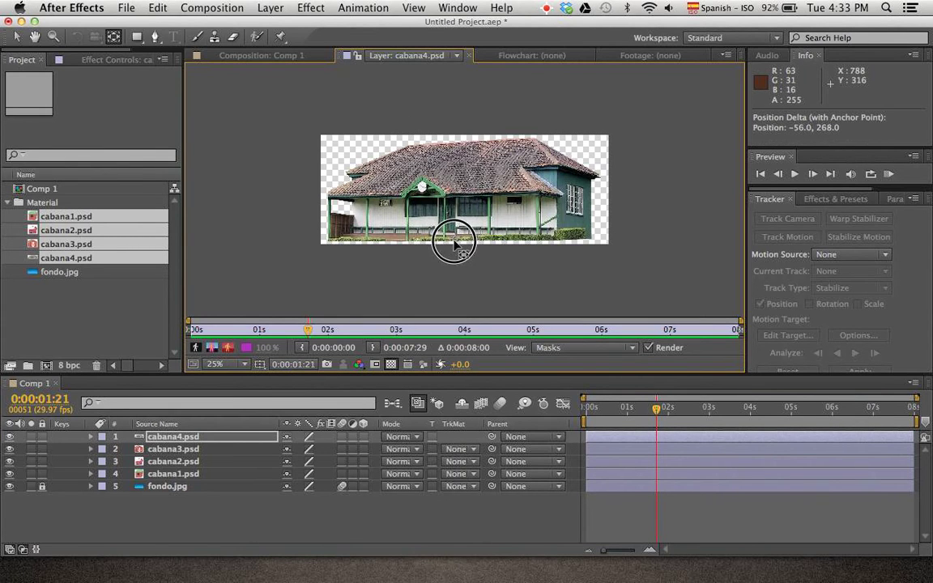
Return to the Comp 1 view and make all four cabin layers 3D with motion blur enabled
{"action": "left_click", "coordinate": [273, 55]}
{"action": "scroll", "coordinate": [451, 235], "scroll_direction": "down", "scroll_amount": 1}
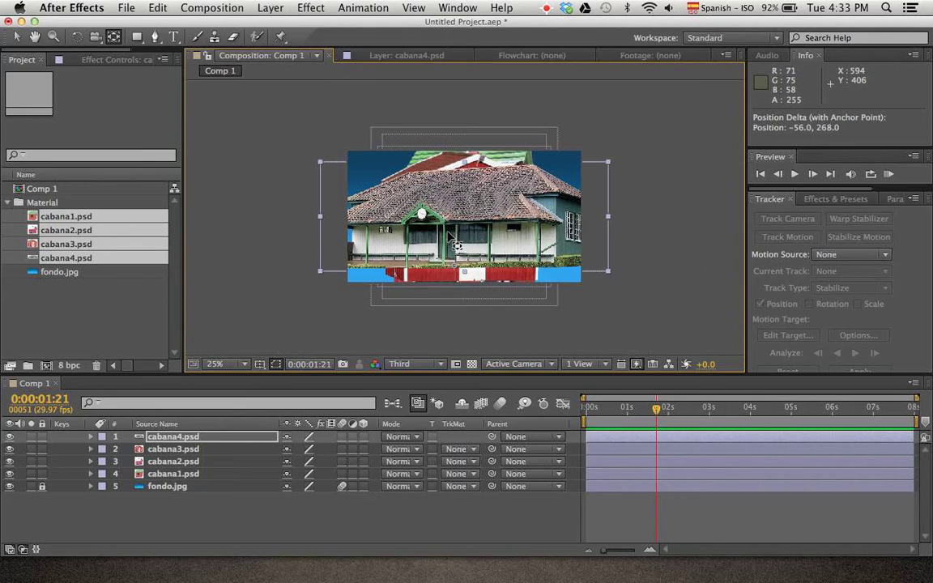
{"action": "key", "text": "v"}
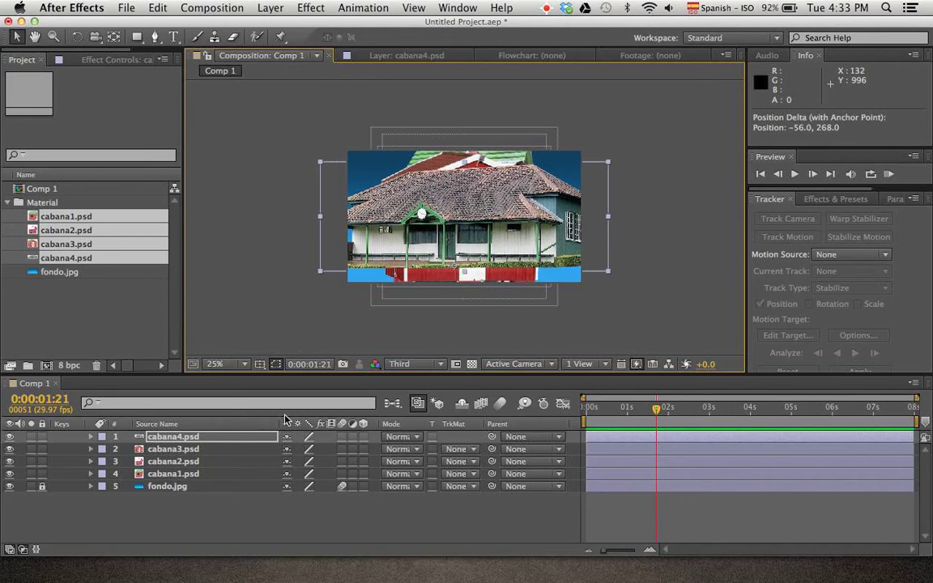
{"action": "left_click", "coordinate": [194, 475], "text": "shift"}
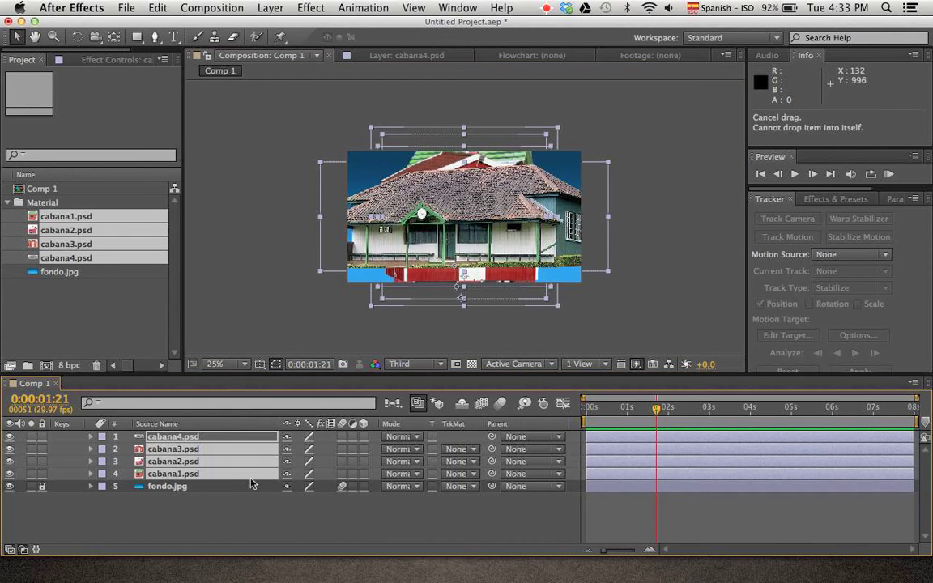
{"action": "left_click", "coordinate": [364, 474]}
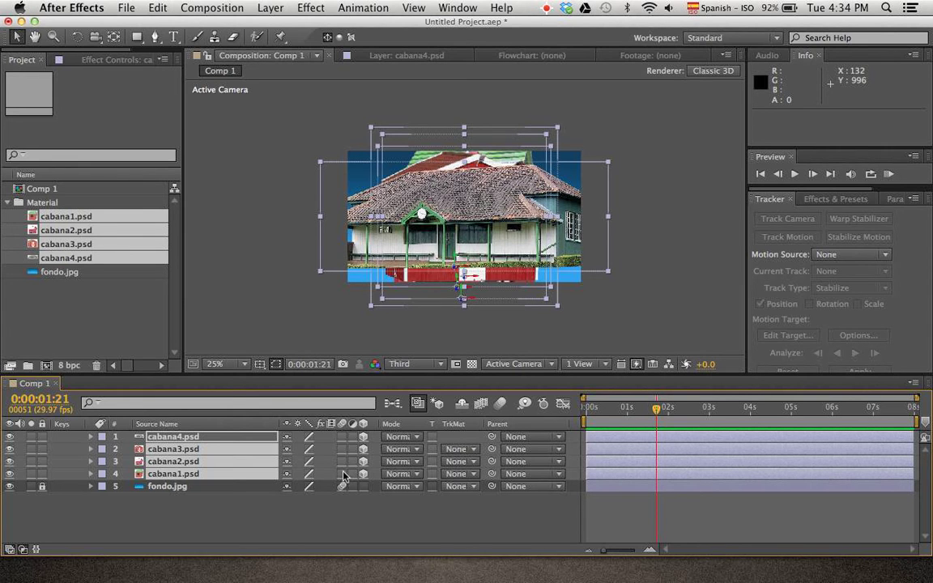
{"action": "left_click", "coordinate": [276, 542]}
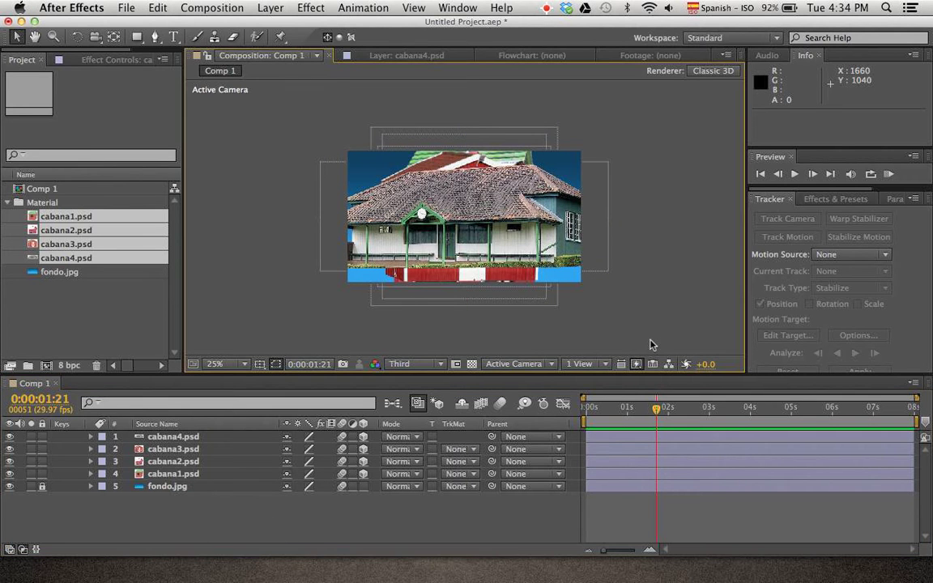
{"action": "left_click", "coordinate": [610, 365]}
Scale all four cabin layers to 50% and move them up together by about 192 px in the frame
{"action": "left_click", "coordinate": [158, 438]}
{"action": "left_click", "coordinate": [166, 474]}
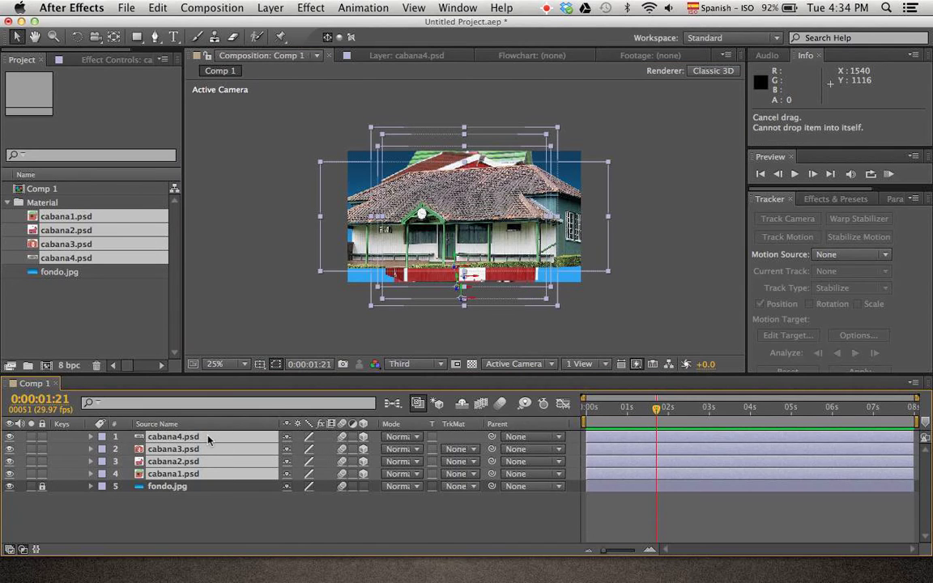
{"action": "key", "text": "ctrl+a"}
{"action": "key", "text": "s"}
{"action": "left_click", "coordinate": [306, 449]}
{"action": "type", "text": "50"}
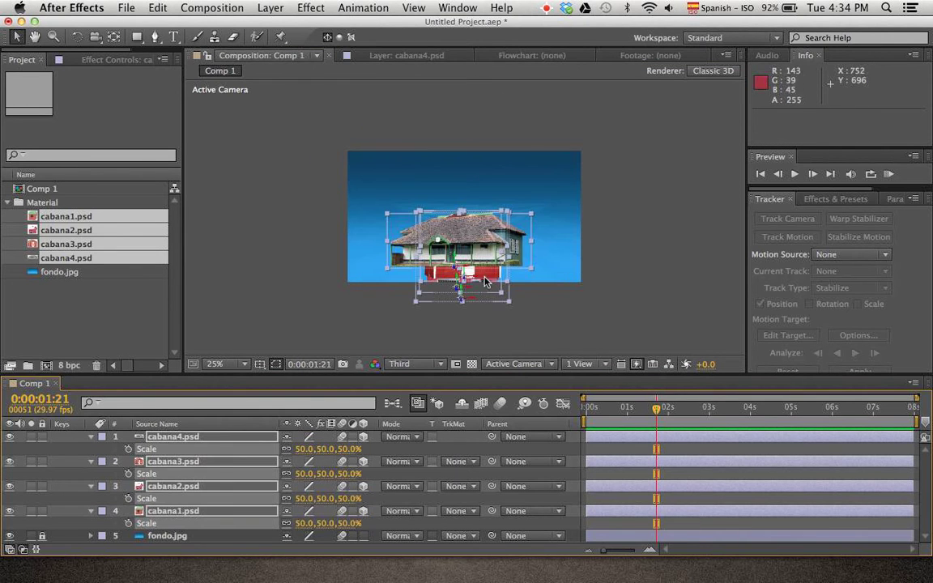
{"action": "left_click_drag", "start_coordinate": [459, 277], "coordinate": [470, 243]}
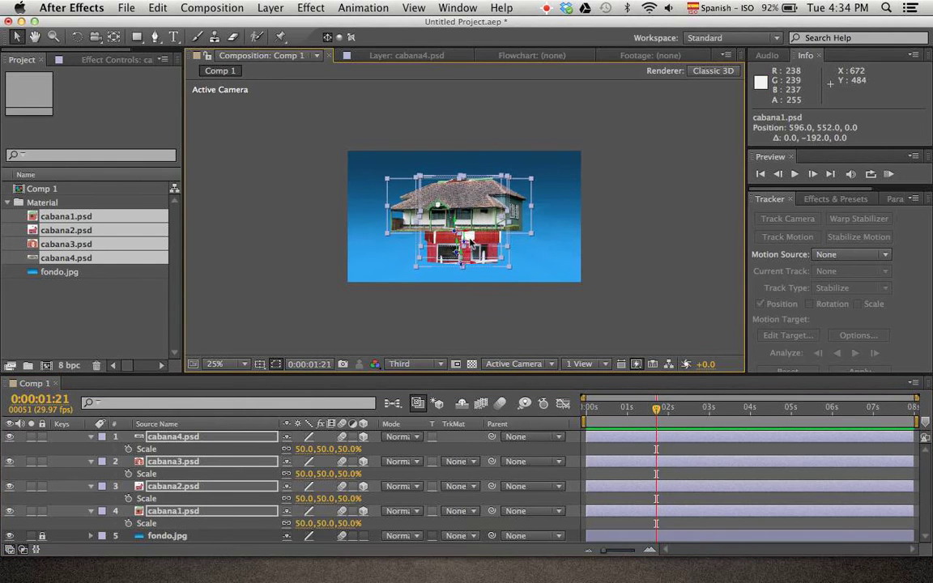
{"action": "left_click", "coordinate": [622, 328]}
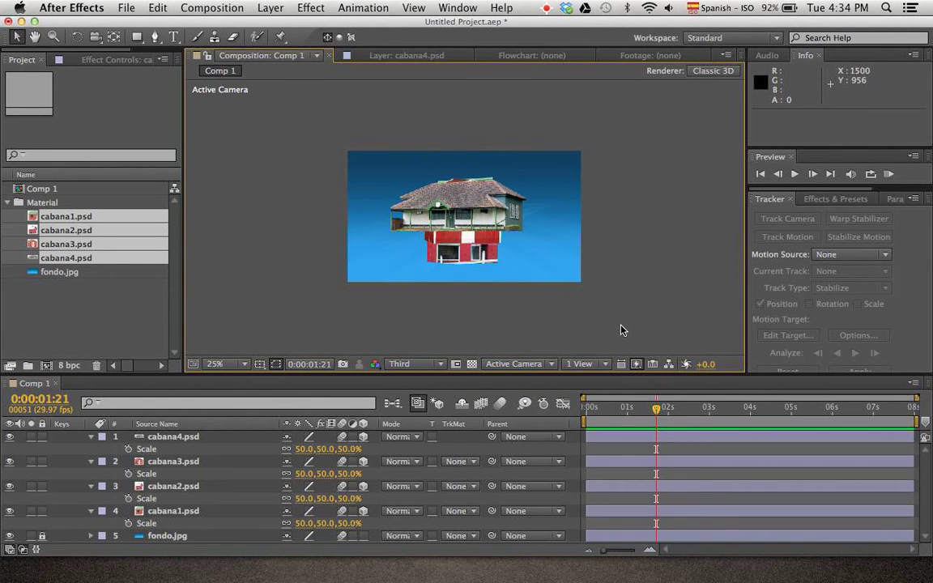
Split the composition viewer into 2 Views - Horizontal, with the Top view beside Active Camera
{"action": "left_click", "coordinate": [600, 368]}
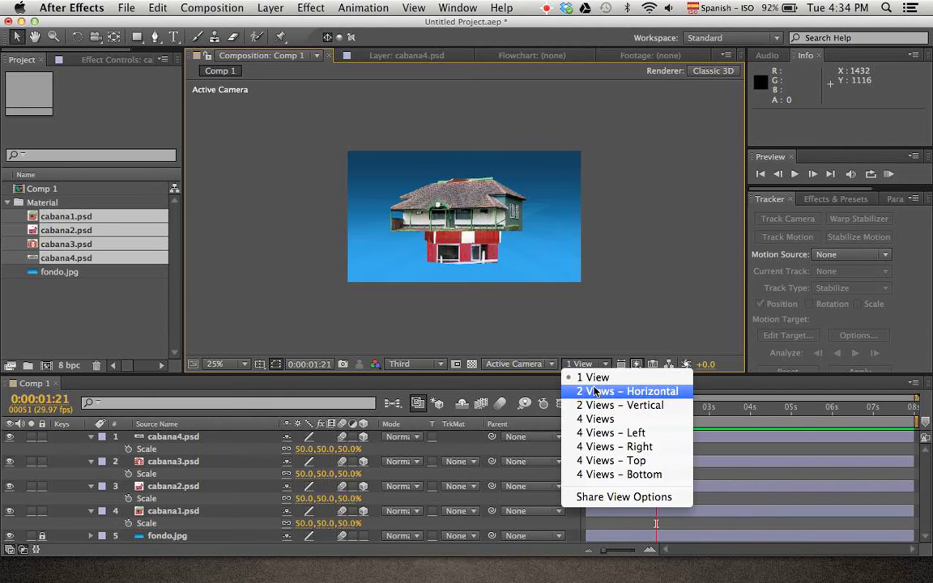
{"action": "left_click", "coordinate": [592, 391]}
{"action": "left_click", "coordinate": [663, 295]}
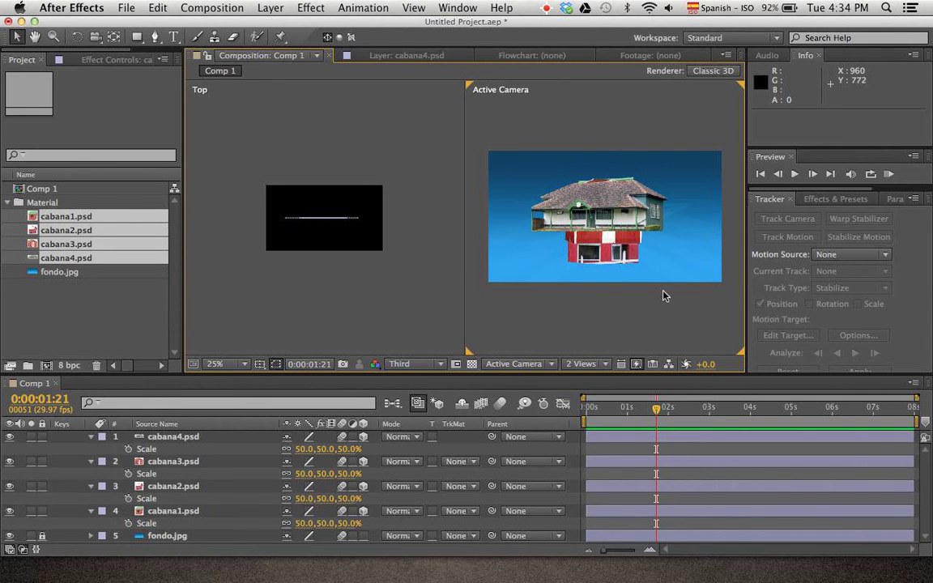
{"action": "left_click", "coordinate": [324, 301]}
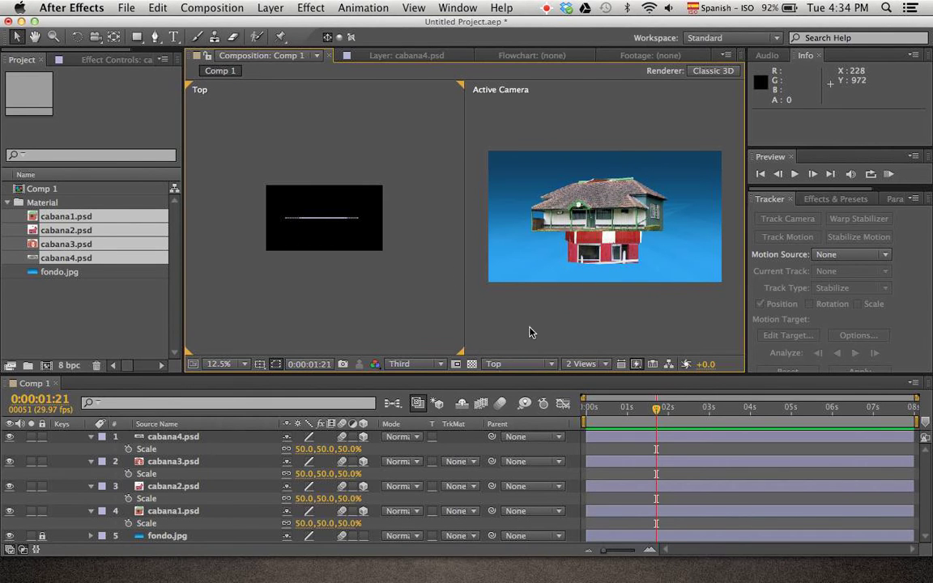
{"action": "left_click", "coordinate": [495, 364]}
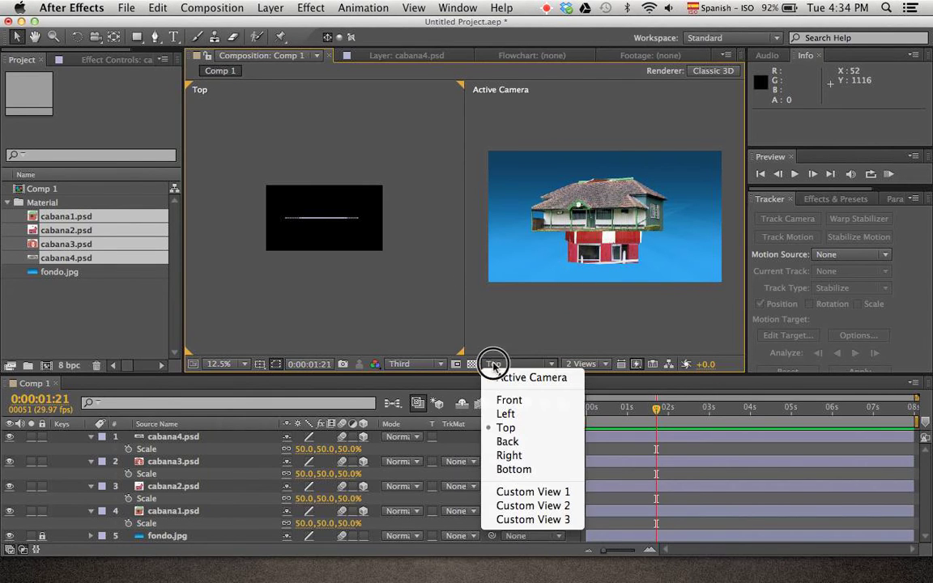
{"action": "left_click", "coordinate": [526, 430]}
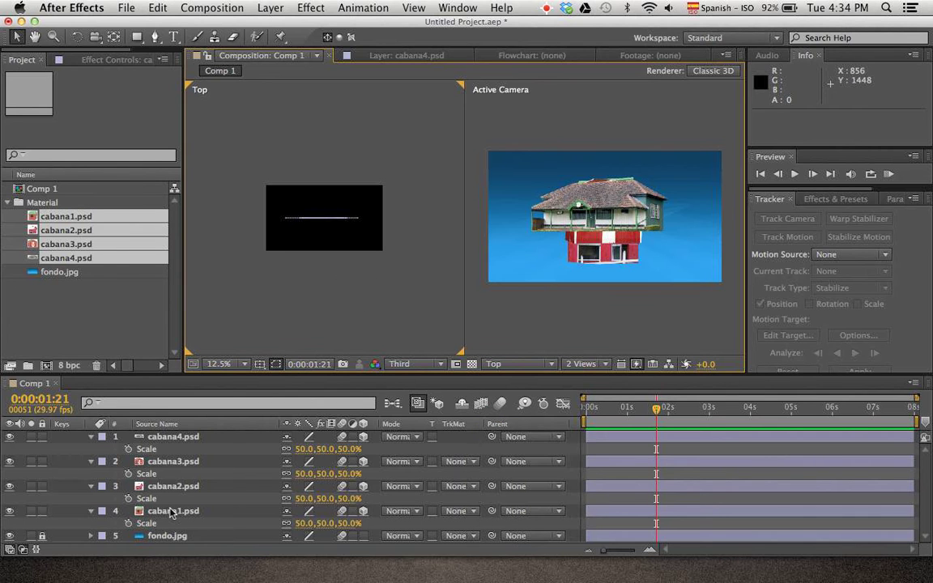
Move cabana2.psd, cabana3.psd and cabana4.psd together back in depth to about Z 360 in the Top view
{"action": "left_click", "coordinate": [193, 486]}
{"action": "left_click", "coordinate": [206, 439], "text": "shift"}
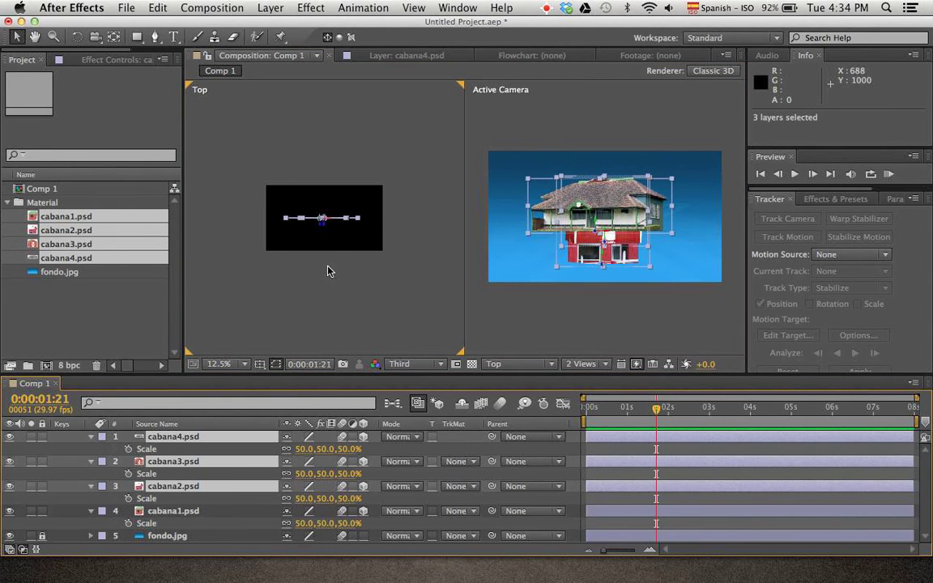
{"action": "left_click_drag", "start_coordinate": [328, 233], "coordinate": [359, 181]}
Move cabana1.psd forward in depth towards the camera to about Z -1168 in the Top view
{"action": "key", "text": "h"}
{"action": "key", "text": "v"}
{"action": "left_click", "coordinate": [362, 281]}
{"action": "key", "text": "h"}
{"action": "right_click", "coordinate": [329, 322]}
{"action": "key", "text": "Escape"}
{"action": "left_click_drag", "start_coordinate": [267, 218], "coordinate": [267, 78]}
{"action": "key", "text": "v"}
{"action": "left_click_drag", "start_coordinate": [354, 154], "coordinate": [356, 254]}
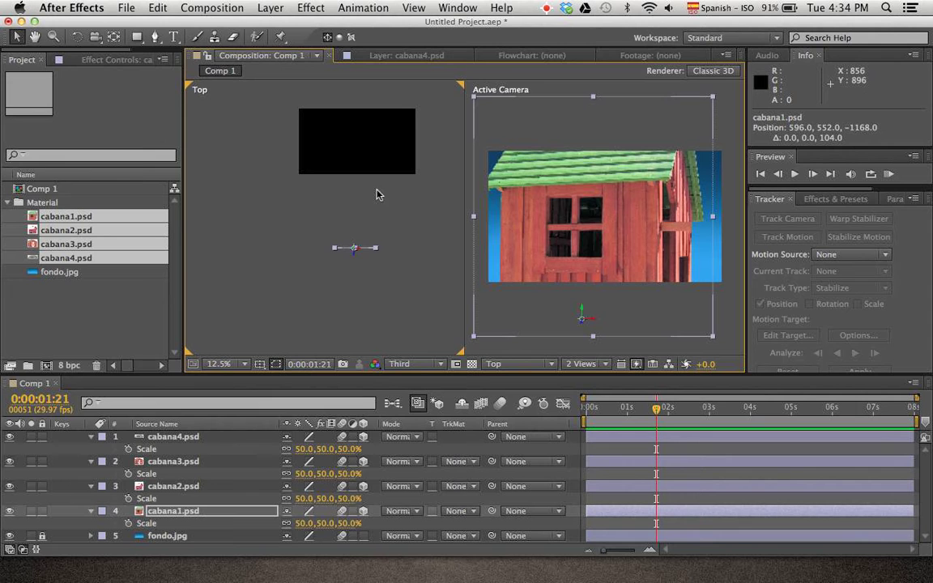
Move cabana2.psd and cabana3.psd together farther back in depth, well behind cabana4.psd
{"action": "left_click_drag", "start_coordinate": [396, 156], "coordinate": [384, 249]}
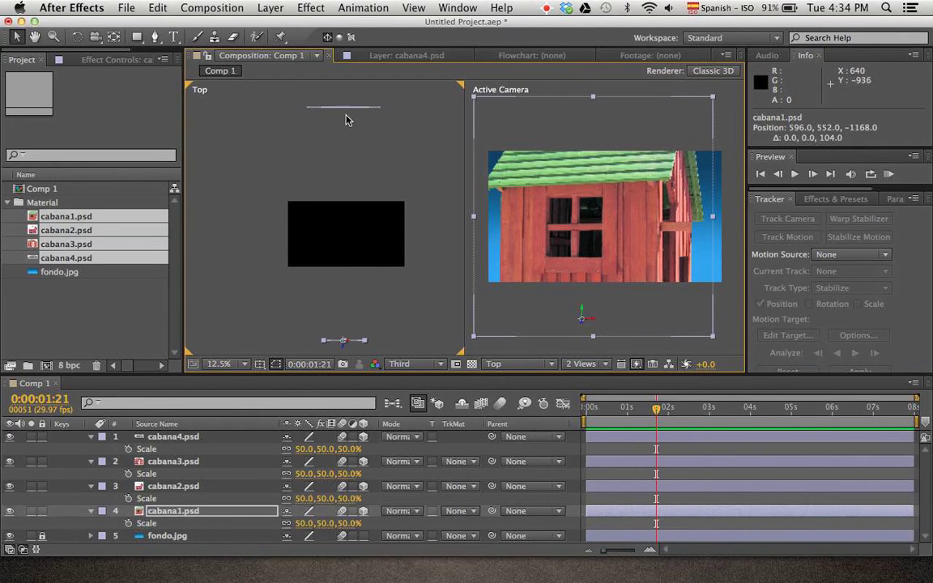
{"action": "left_click", "coordinate": [326, 106]}
{"action": "left_click_drag", "start_coordinate": [344, 115], "coordinate": [408, 260]}
{"action": "scroll", "coordinate": [356, 209], "scroll_direction": "up", "scroll_amount": 5}
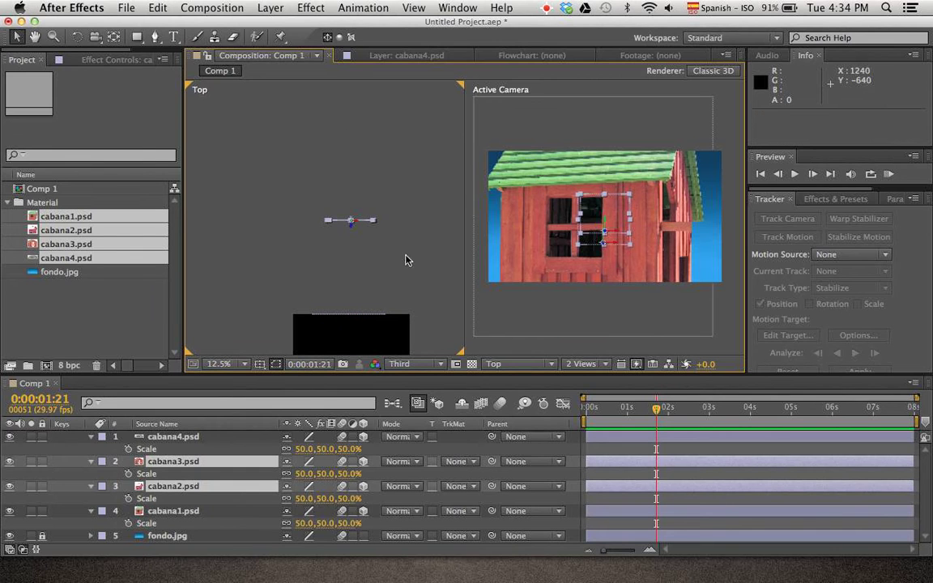
{"action": "left_click_drag", "start_coordinate": [350, 219], "coordinate": [354, 188]}
{"action": "left_click", "coordinate": [354, 233]}
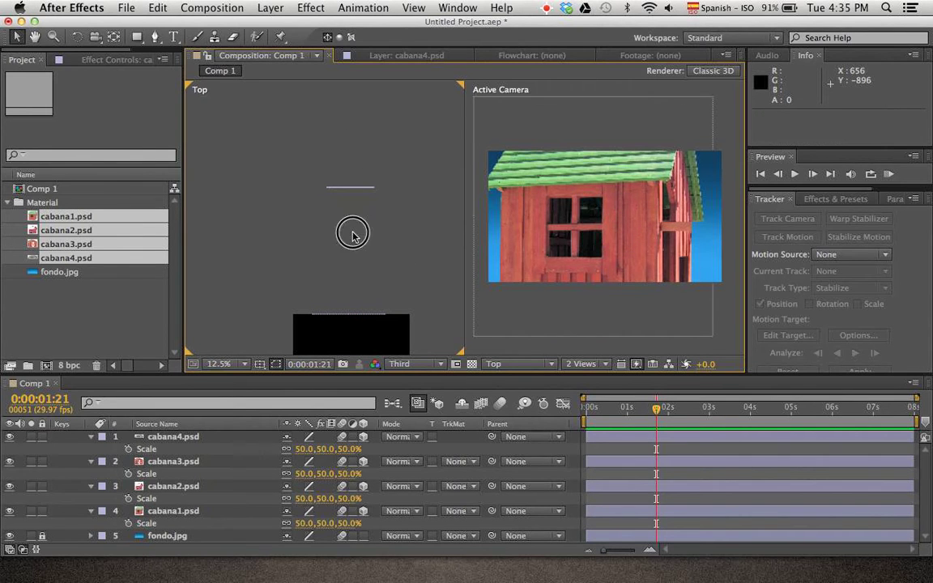
Move cabana3.psd back behind cabana2.psd to about Z 3040
{"action": "left_click", "coordinate": [341, 189]}
{"action": "left_click_drag", "start_coordinate": [354, 184], "coordinate": [352, 87]}
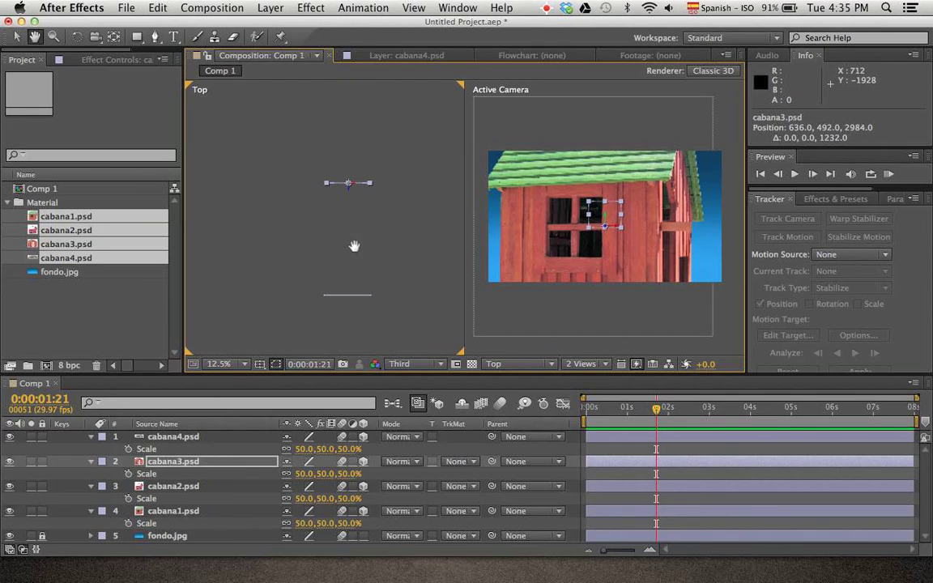
{"action": "left_click_drag", "start_coordinate": [354, 192], "coordinate": [349, 188]}
{"action": "key", "text": "comma"}
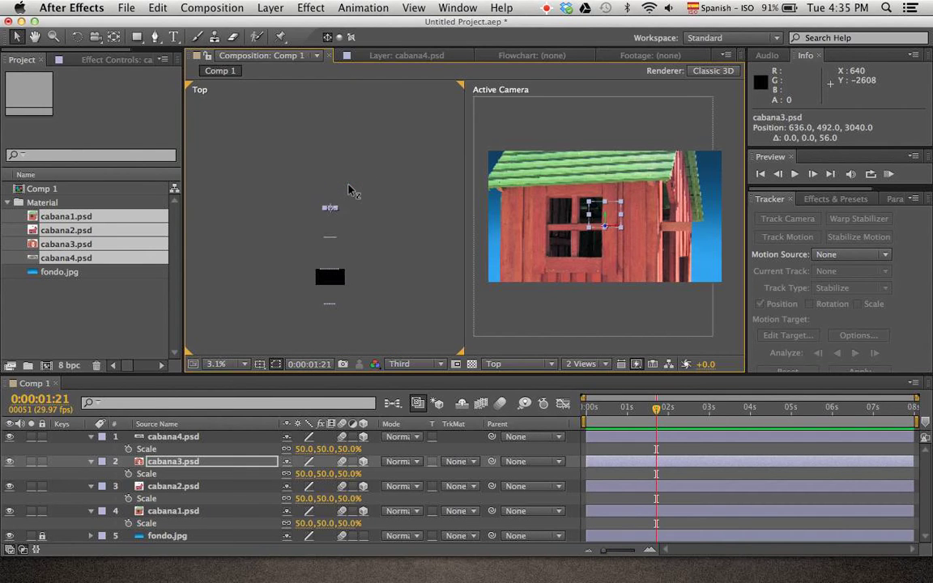
Push cabana3.psd still farther back and move cabana2.psd back to about Z 1944 to even out the depth spacing
{"action": "key", "text": "space"}
{"action": "left_click_drag", "start_coordinate": [337, 261], "coordinate": [335, 173]}
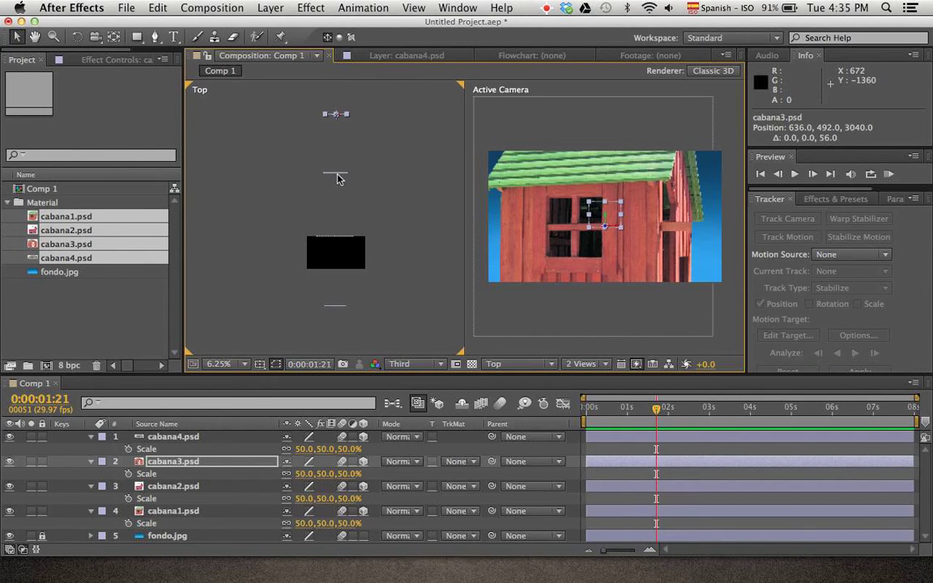
{"action": "left_click_drag", "start_coordinate": [340, 122], "coordinate": [336, 96]}
{"action": "mouse_move", "coordinate": [339, 178]}
{"action": "left_mouse_down"}
{"action": "mouse_move", "coordinate": [336, 197]}
{"action": "mouse_move", "coordinate": [339, 161]}
{"action": "mouse_move", "coordinate": [337, 170]}
{"action": "left_mouse_up"}
{"action": "key", "text": "super+z"}
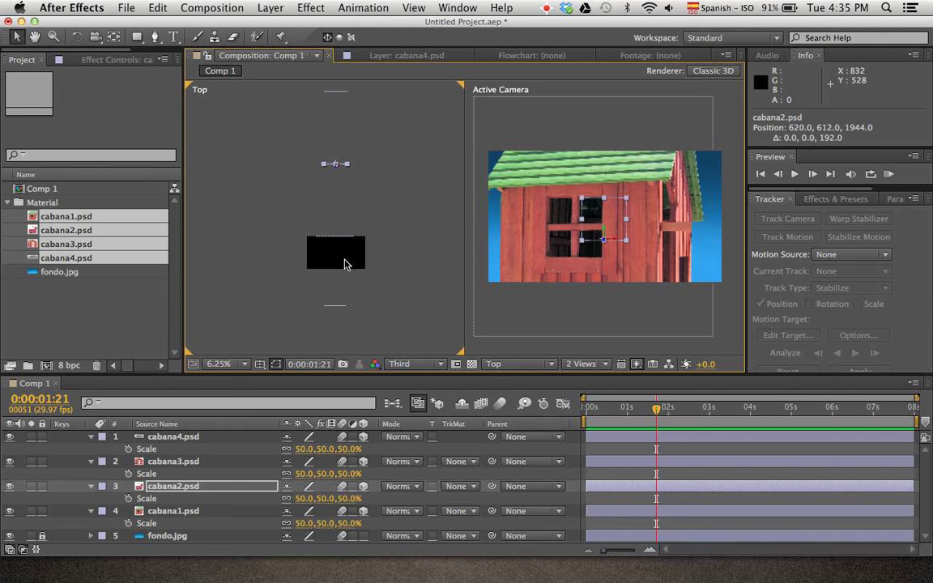
{"action": "left_click", "coordinate": [338, 317]}
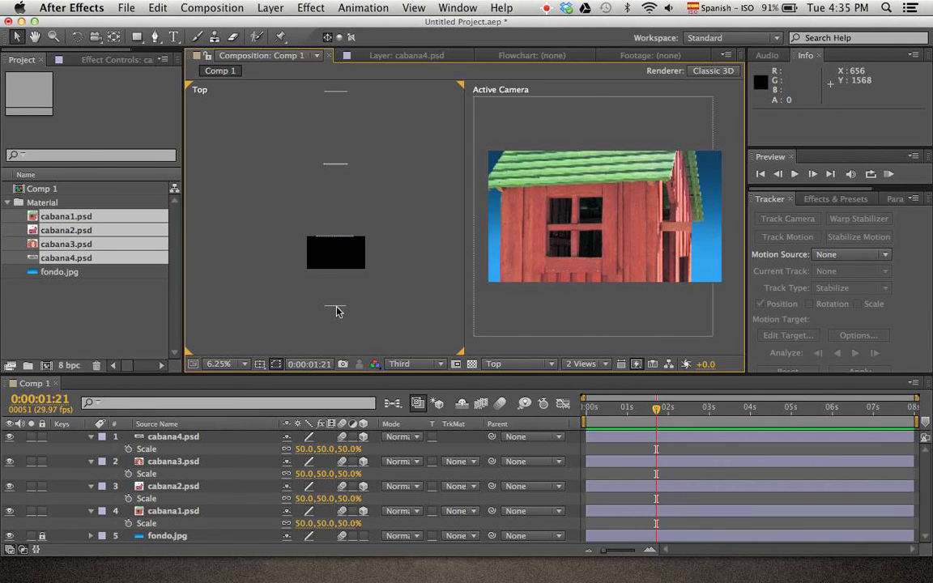
Bring cabana1.psd closer to the camera, to about Z -1360
{"action": "left_click", "coordinate": [335, 310]}
{"action": "left_click_drag", "start_coordinate": [333, 308], "coordinate": [336, 322]}
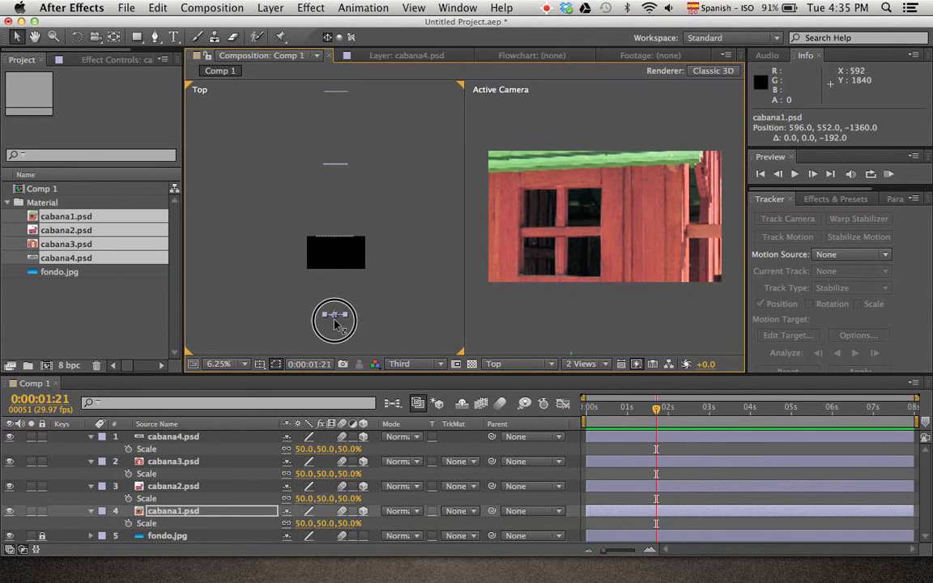
{"action": "left_click", "coordinate": [340, 298]}
Offset the cabins sideways in the Top view, moving cabana4.psd to about X -1384 and cabana2.psd to about X 2988
{"action": "left_click", "coordinate": [337, 237]}
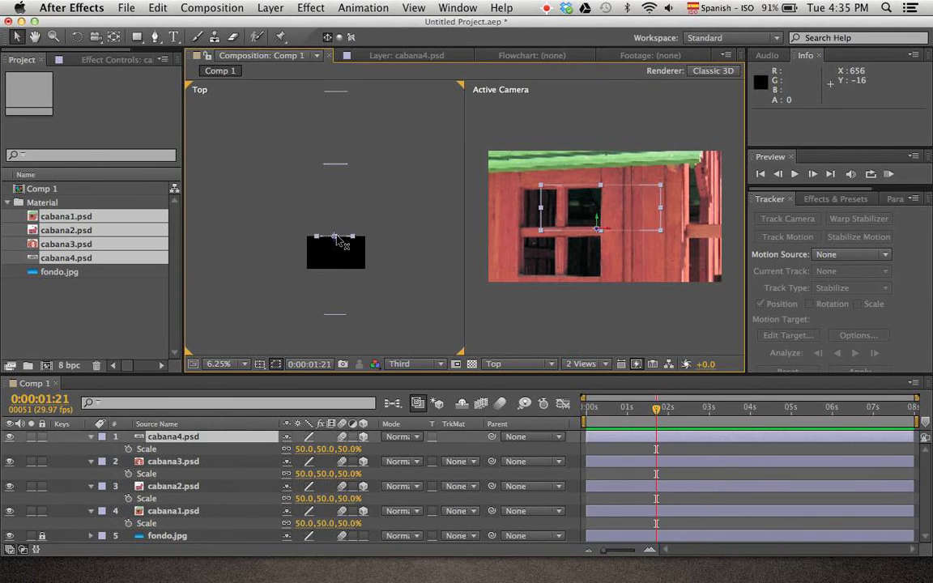
{"action": "left_click_drag", "start_coordinate": [340, 241], "coordinate": [249, 261]}
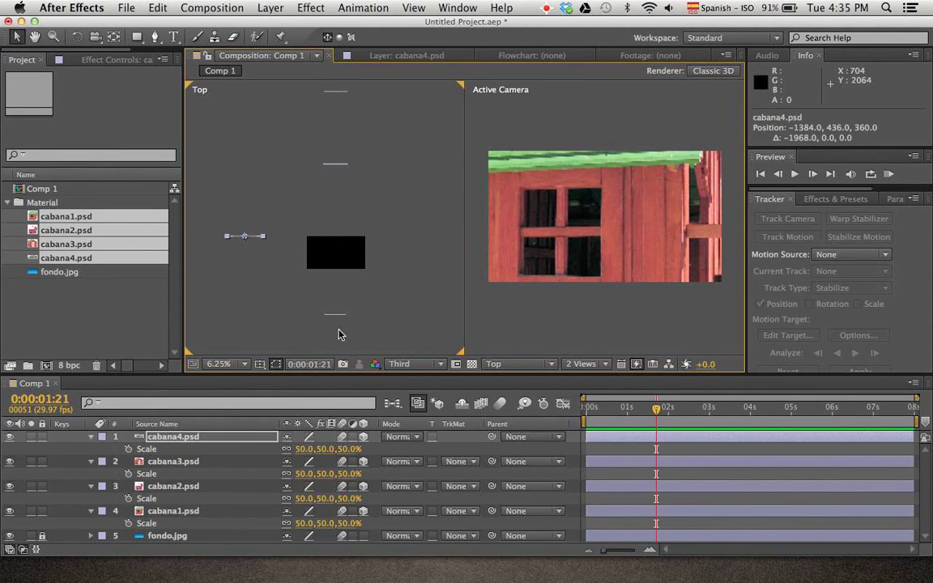
{"action": "left_click", "coordinate": [336, 166]}
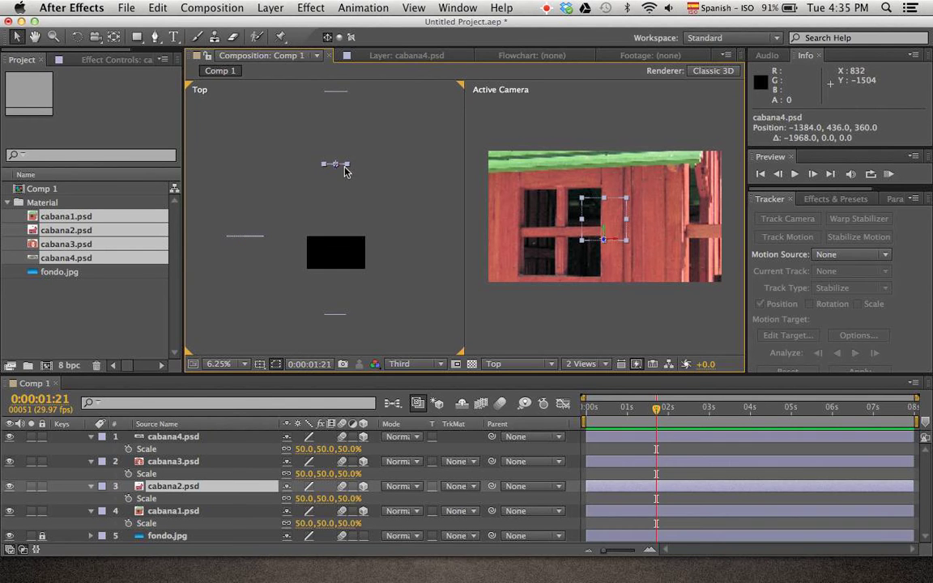
{"action": "left_click_drag", "start_coordinate": [342, 166], "coordinate": [446, 176]}
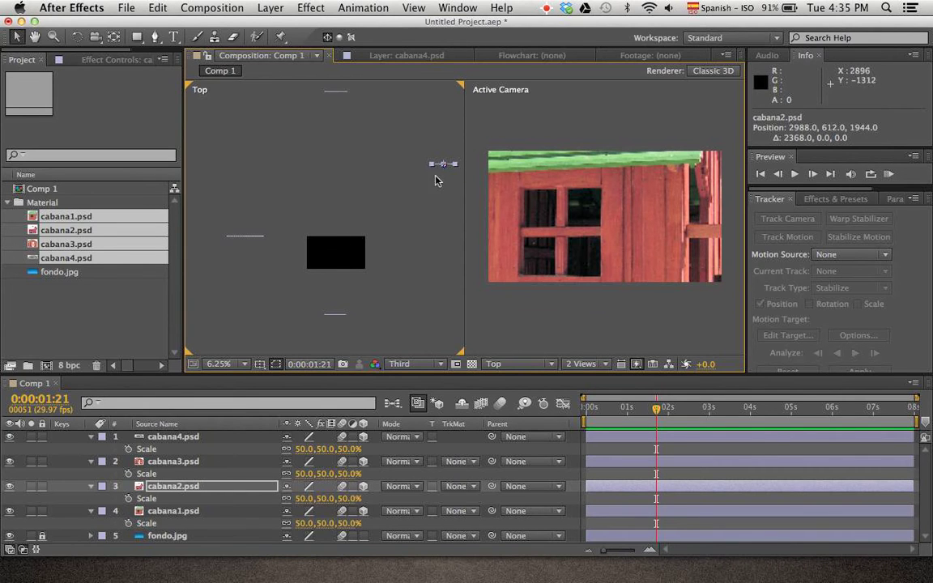
Pull cabana1.psd farther forward in the Top view until it sits past the default camera position
{"action": "left_click_drag", "start_coordinate": [329, 121], "coordinate": [324, 217]}
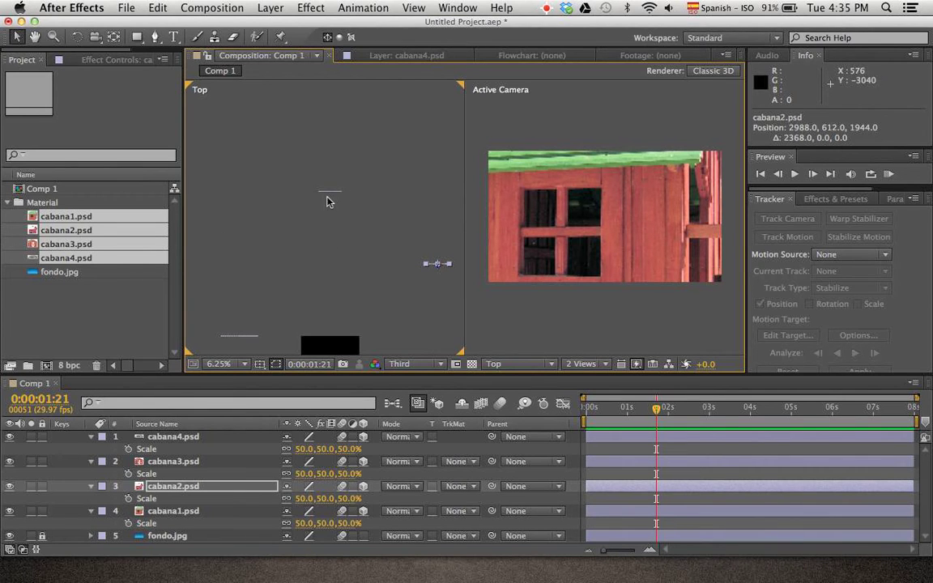
{"action": "left_click", "coordinate": [330, 199]}
{"action": "left_click", "coordinate": [329, 197]}
{"action": "left_click_drag", "start_coordinate": [332, 197], "coordinate": [340, 142]}
{"action": "left_click_drag", "start_coordinate": [341, 235], "coordinate": [361, 146]}
{"action": "left_click_drag", "start_coordinate": [366, 203], "coordinate": [352, 47]}
{"action": "left_click", "coordinate": [348, 147]}
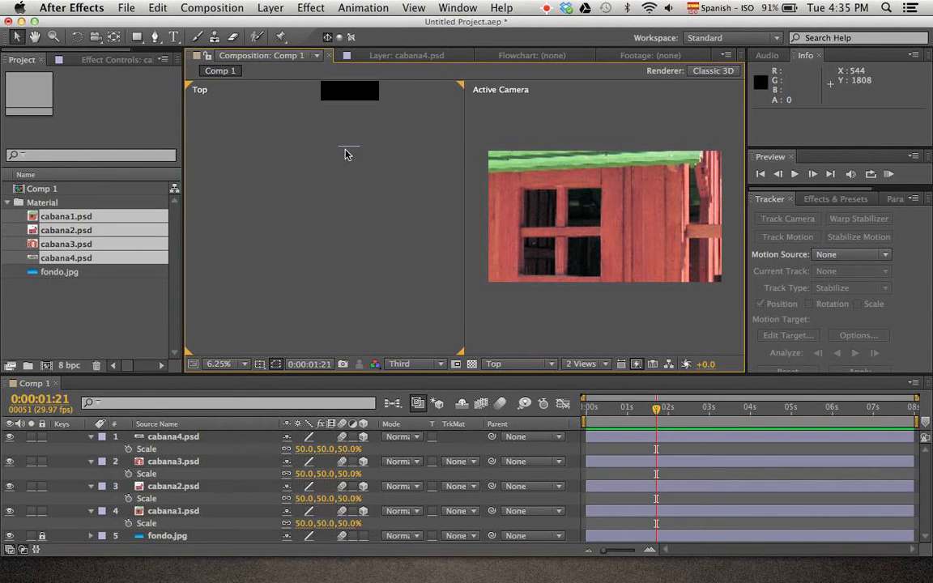
{"action": "left_click_drag", "start_coordinate": [348, 154], "coordinate": [350, 171]}
{"action": "left_click", "coordinate": [396, 245]}
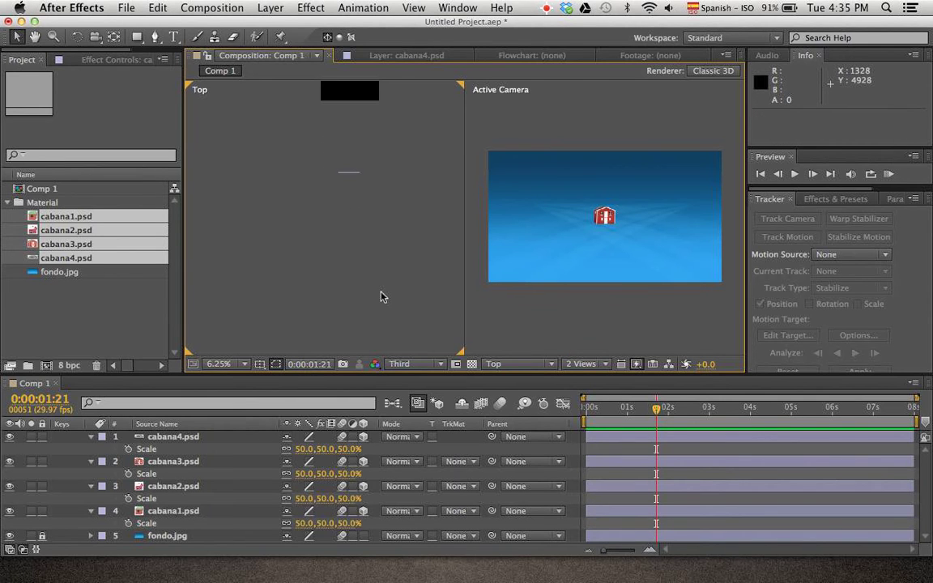
Add a two-node 50mm camera named Camera 1 and return the current time to 0:00:00:00
{"action": "right_click", "coordinate": [405, 296]}
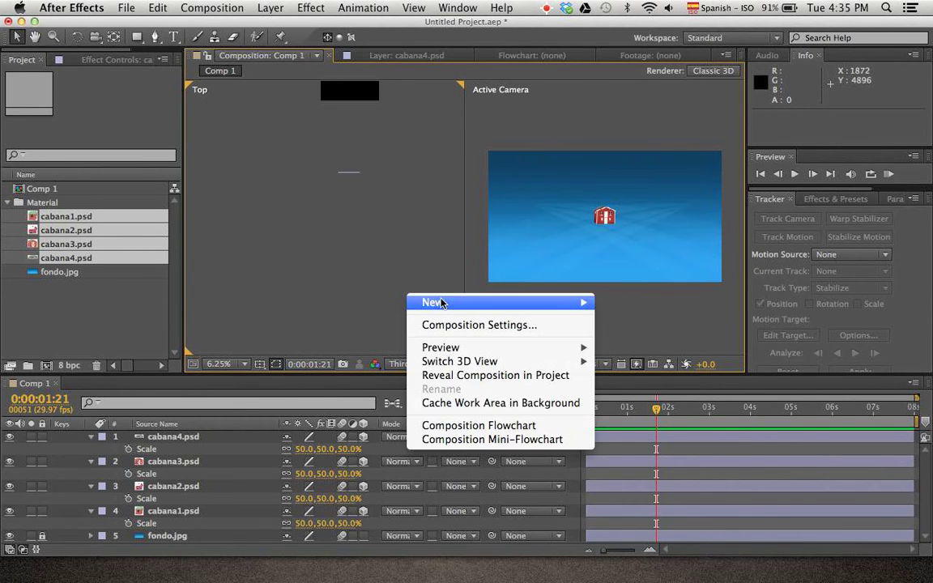
{"action": "mouse_move", "coordinate": [443, 304]}
{"action": "left_click", "coordinate": [660, 368]}
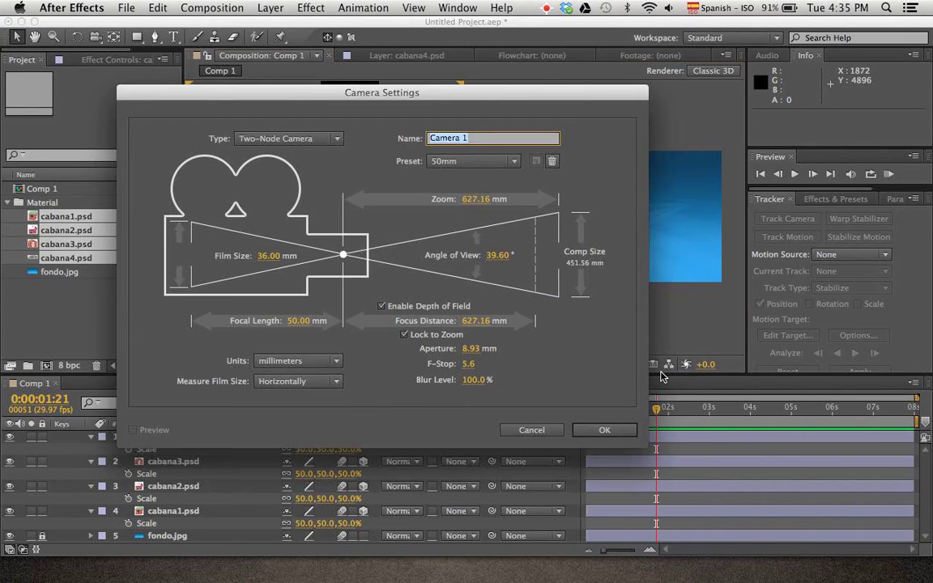
{"action": "left_click", "coordinate": [616, 430]}
{"action": "left_click_drag", "start_coordinate": [657, 408], "coordinate": [544, 403]}
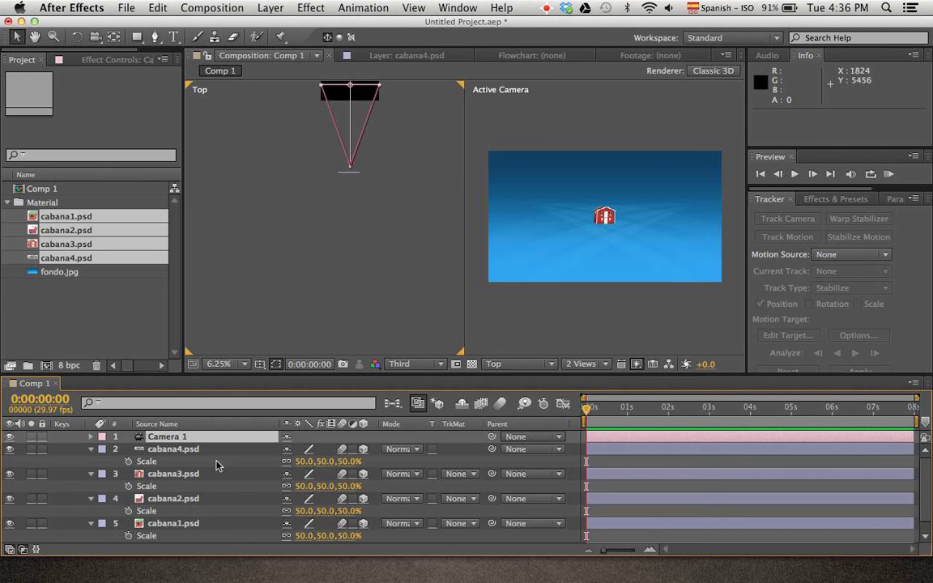
Link Camera 1's Position to its Point of Interest with the expression transform.pointOfInterest
{"action": "left_click", "coordinate": [178, 439]}
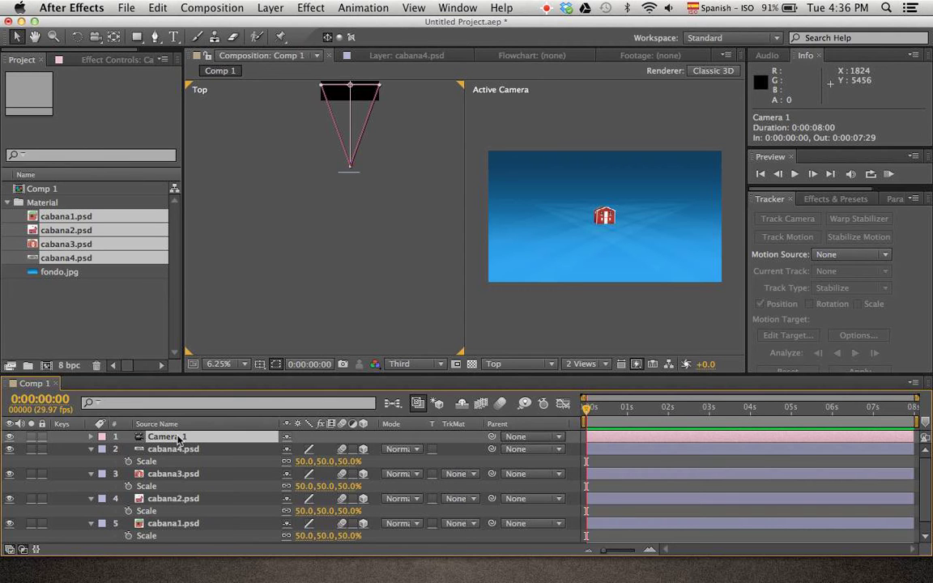
{"action": "left_click", "coordinate": [92, 437]}
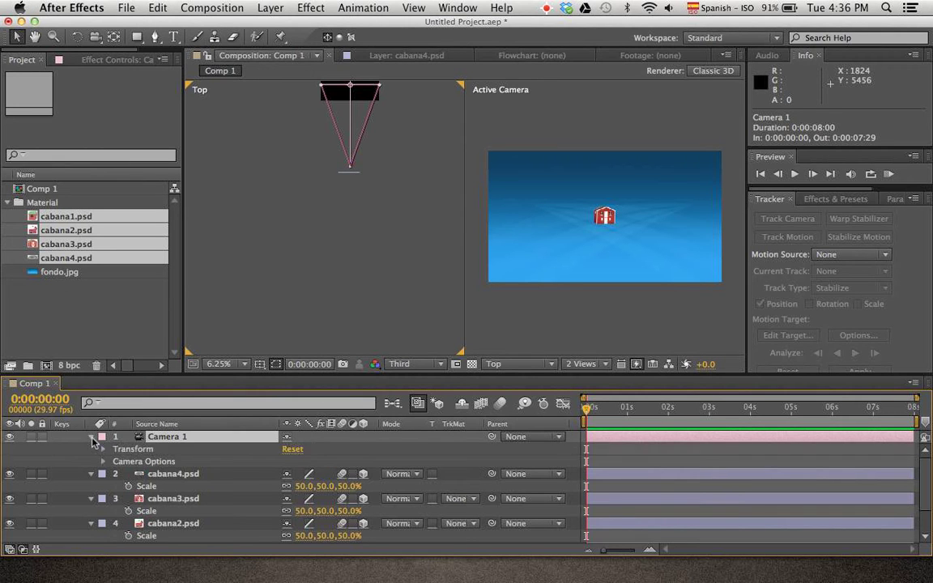
{"action": "left_click", "coordinate": [103, 449]}
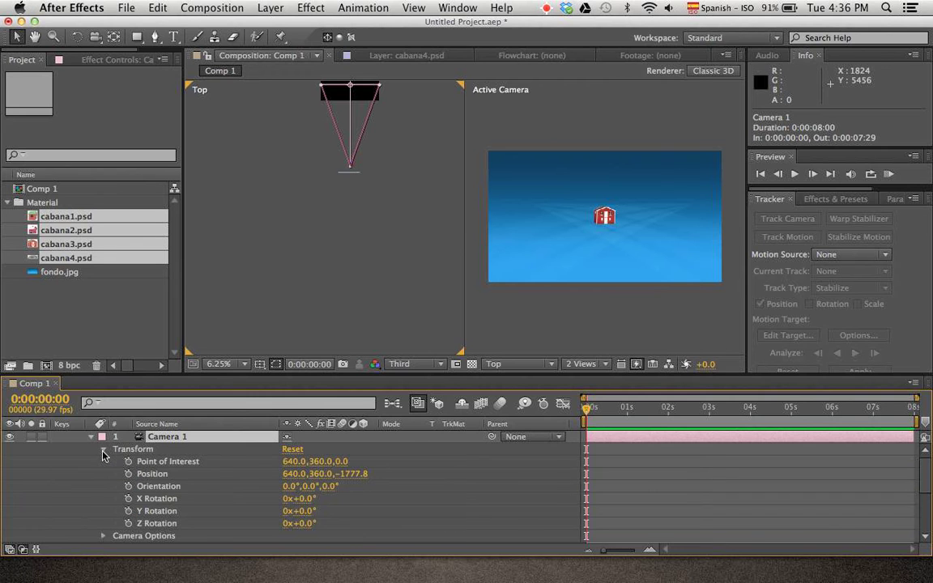
{"action": "left_click", "coordinate": [171, 462]}
{"action": "left_click", "coordinate": [154, 476]}
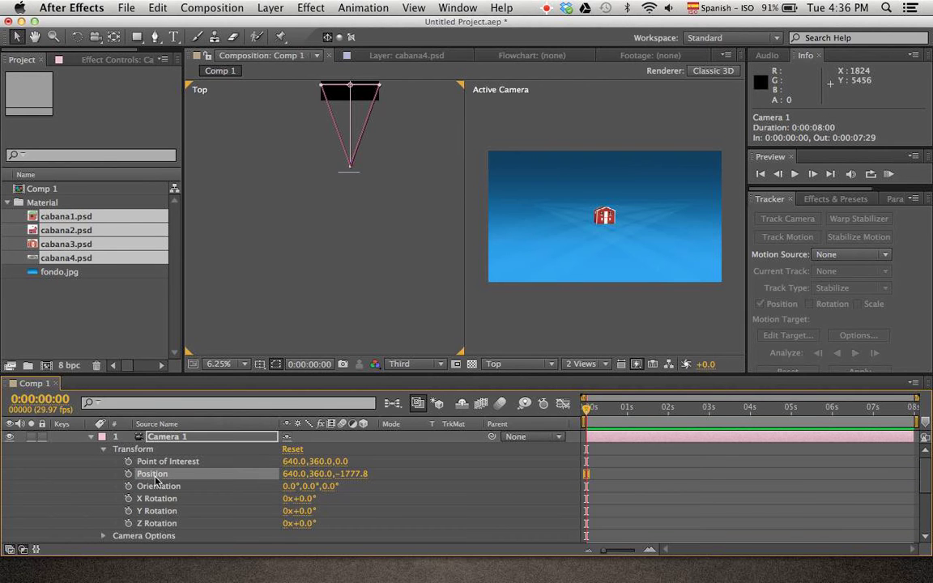
{"action": "left_click", "coordinate": [128, 476], "text": "alt"}
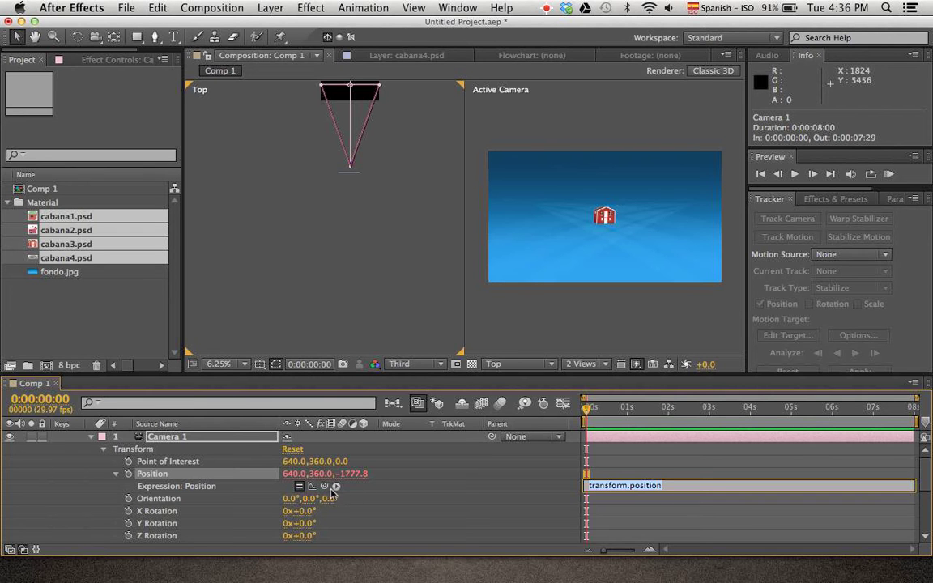
{"action": "left_click_drag", "start_coordinate": [327, 490], "coordinate": [164, 464]}
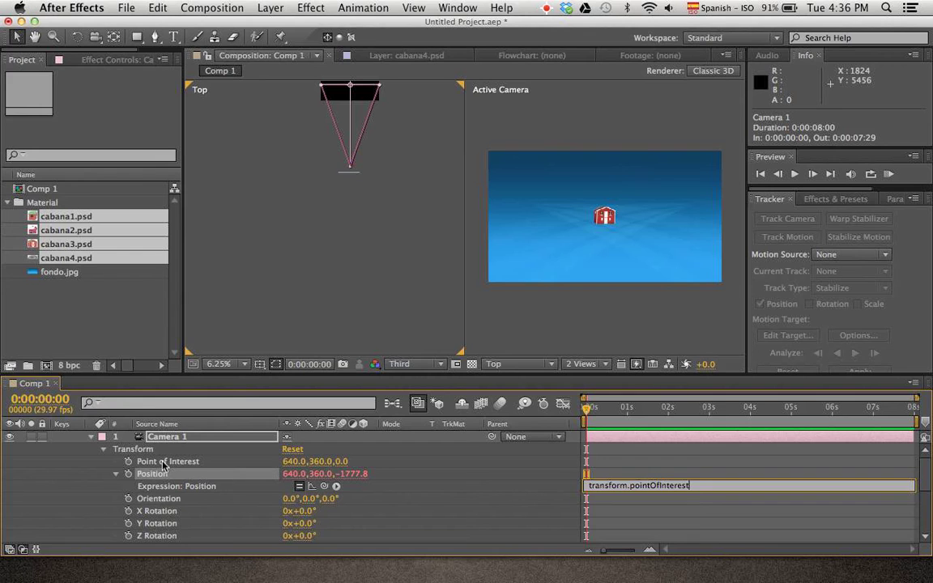
{"action": "left_click", "coordinate": [515, 503]}
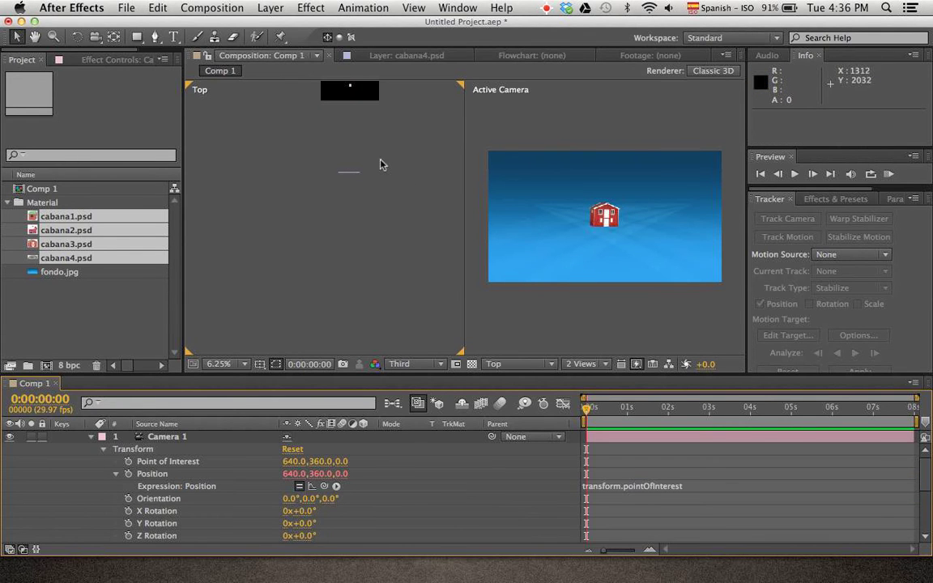
Move Camera 1 back in the Top view to about X 480, Z -3392 to frame cabana1.psd
{"action": "left_click", "coordinate": [350, 86]}
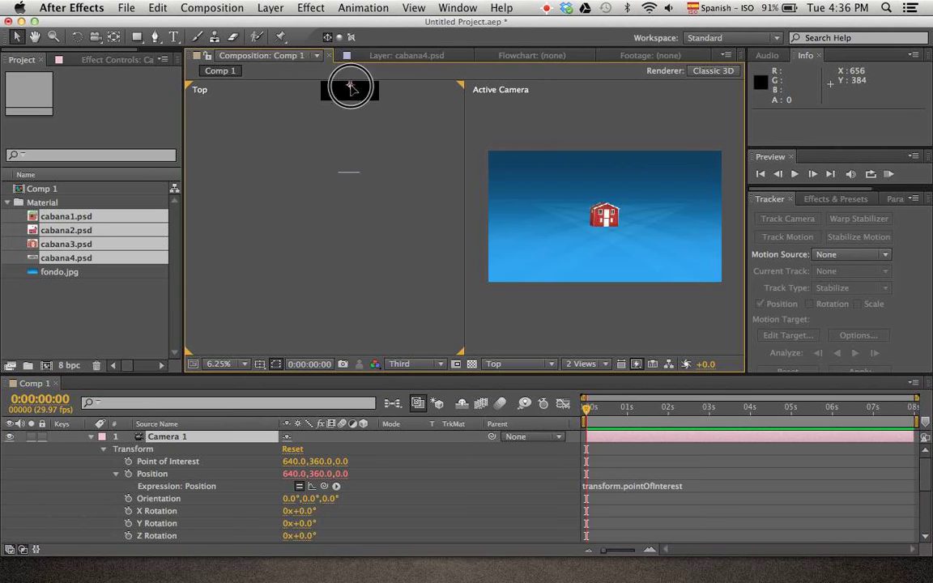
{"action": "left_click_drag", "start_coordinate": [386, 146], "coordinate": [386, 171]}
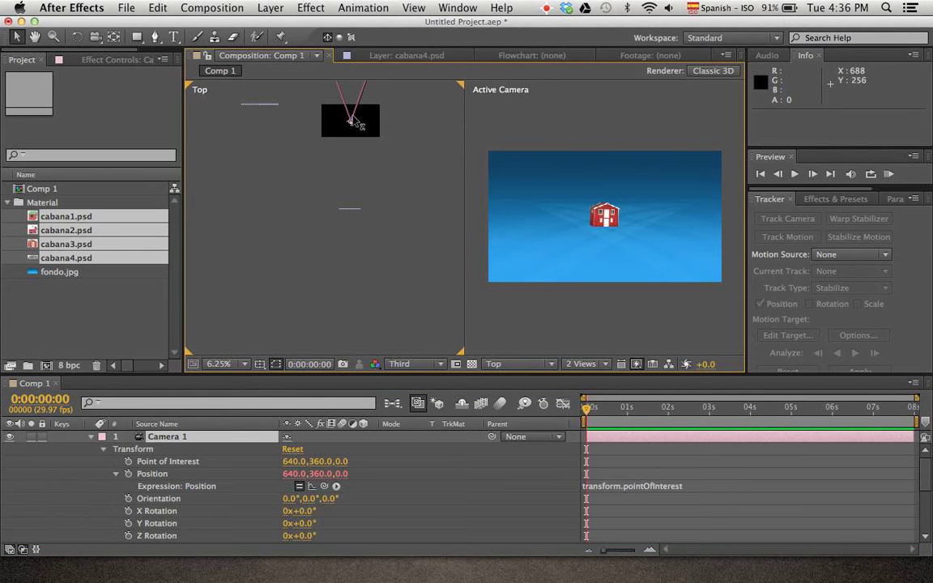
{"action": "left_click_drag", "start_coordinate": [350, 121], "coordinate": [346, 279]}
{"action": "left_click", "coordinate": [639, 292]}
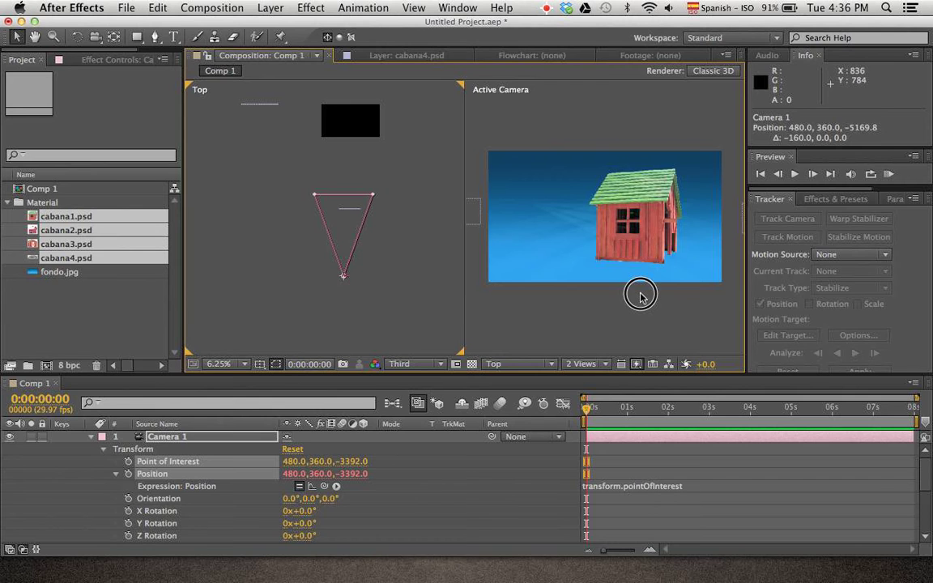
Switch the keyboard input source to U.S. and display the title/action safe guides in the Active Camera view
{"action": "left_click", "coordinate": [698, 7]}
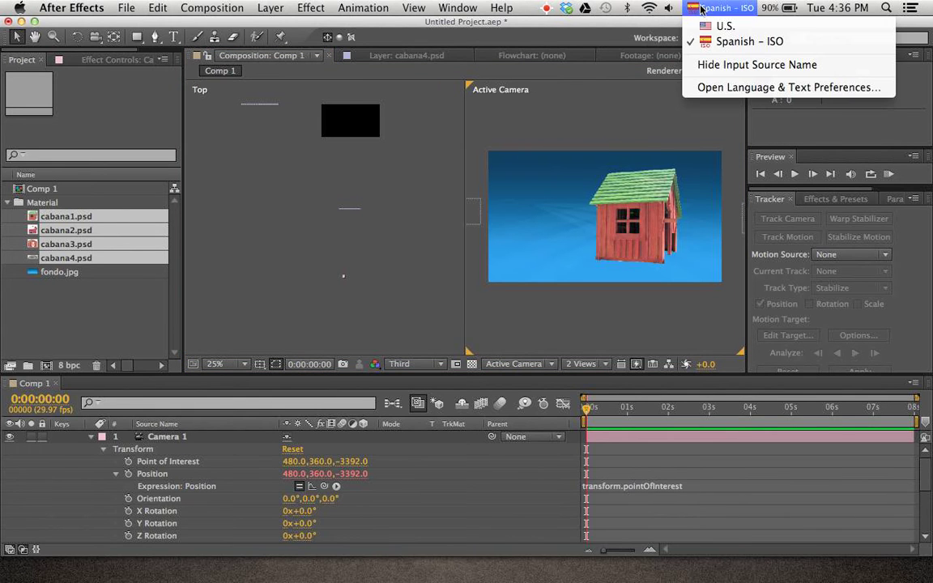
{"action": "left_click", "coordinate": [704, 28]}
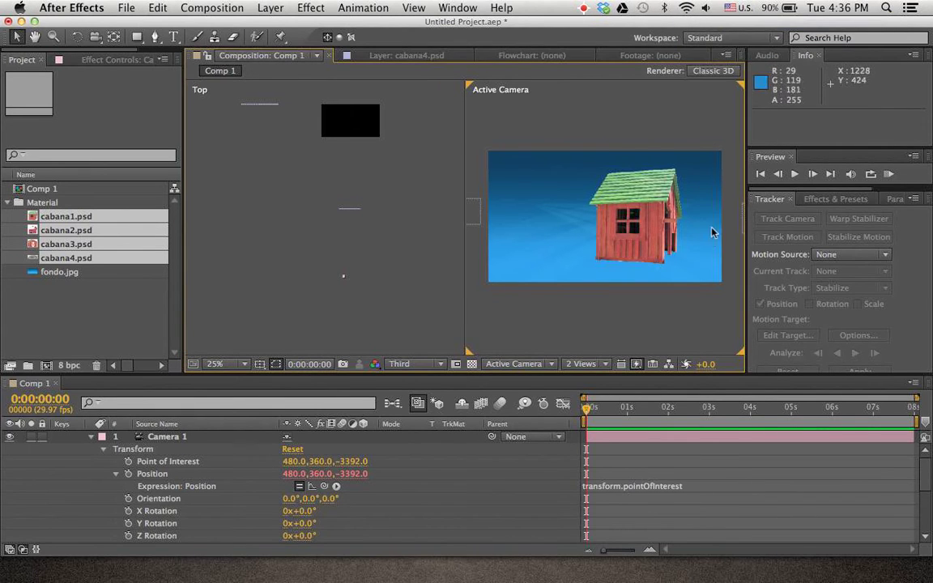
{"action": "key", "text": "apostrophe"}
{"action": "key", "text": "apostrophe"}
{"action": "key", "text": "apostrophe"}
{"action": "key", "text": "apostrophe"}
{"action": "key", "text": "apostrophe"}
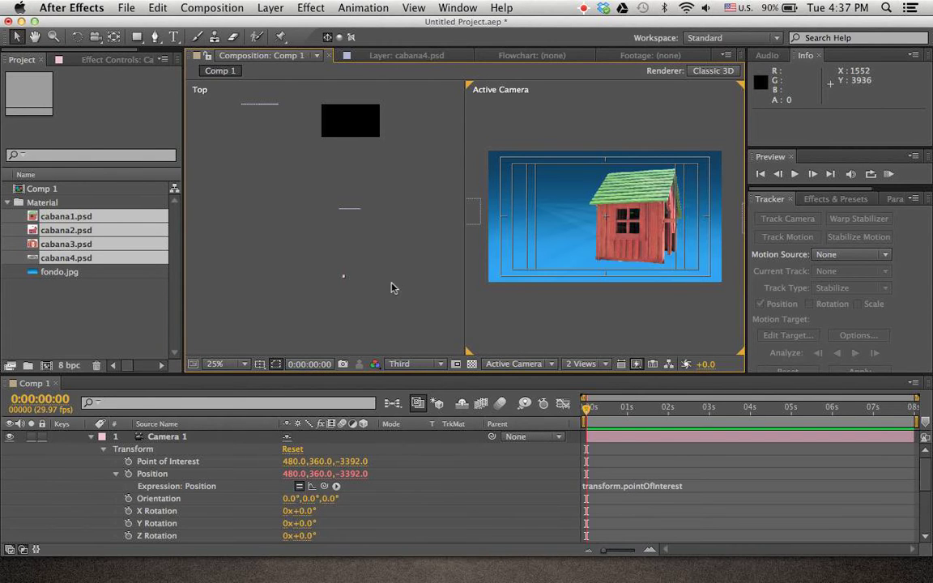
Nudge Camera 1 sideways to X 464 in the Top view
{"action": "left_click", "coordinate": [348, 277]}
{"action": "scroll", "coordinate": [347, 280], "scroll_direction": "down", "scroll_amount": 2}
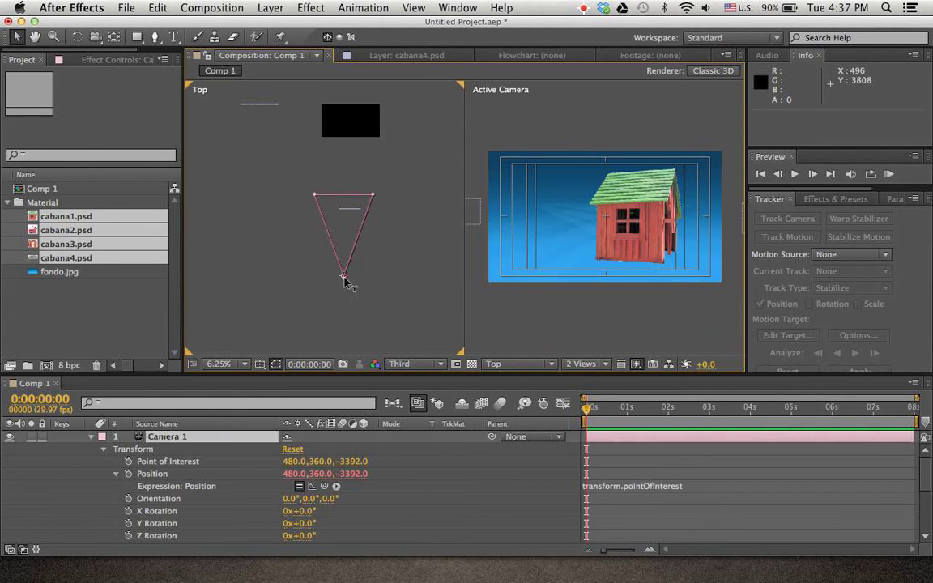
{"action": "left_click_drag", "start_coordinate": [347, 277], "coordinate": [343, 275]}
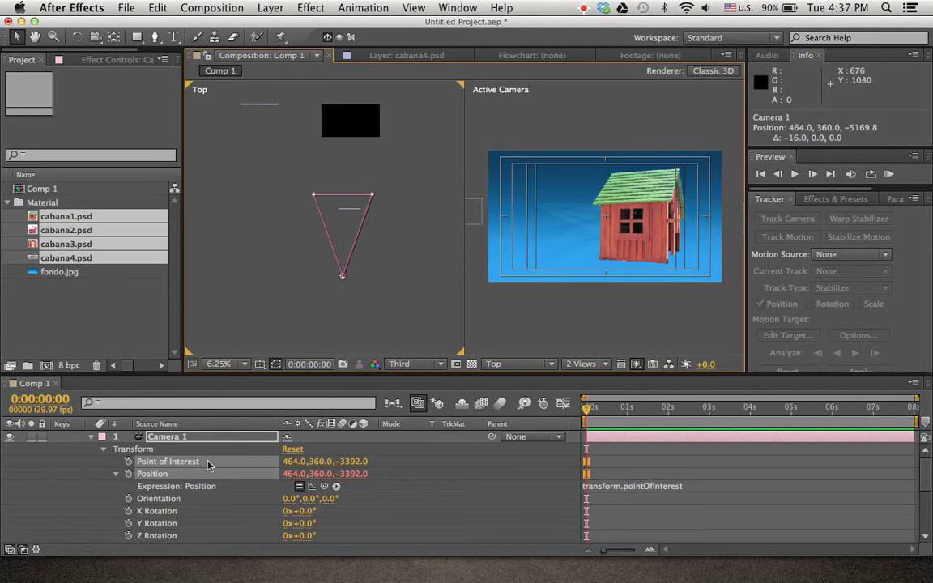
Keyframe Camera 1's Point of Interest and Position at 0:00:00:00, and hold both values with keyframes at 0:00:01:00
{"action": "left_click", "coordinate": [128, 461]}
{"action": "left_click", "coordinate": [127, 474]}
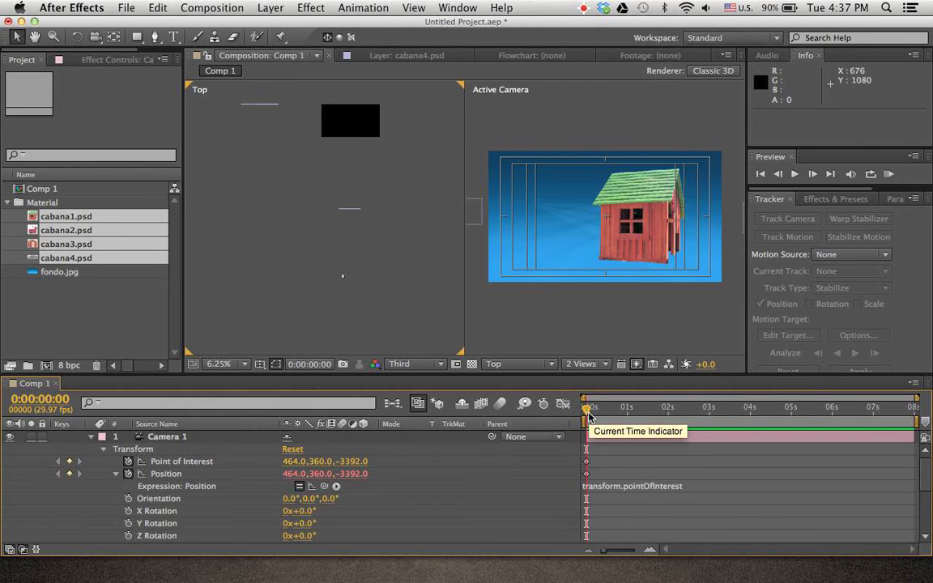
{"action": "left_click_drag", "start_coordinate": [589, 414], "coordinate": [630, 411]}
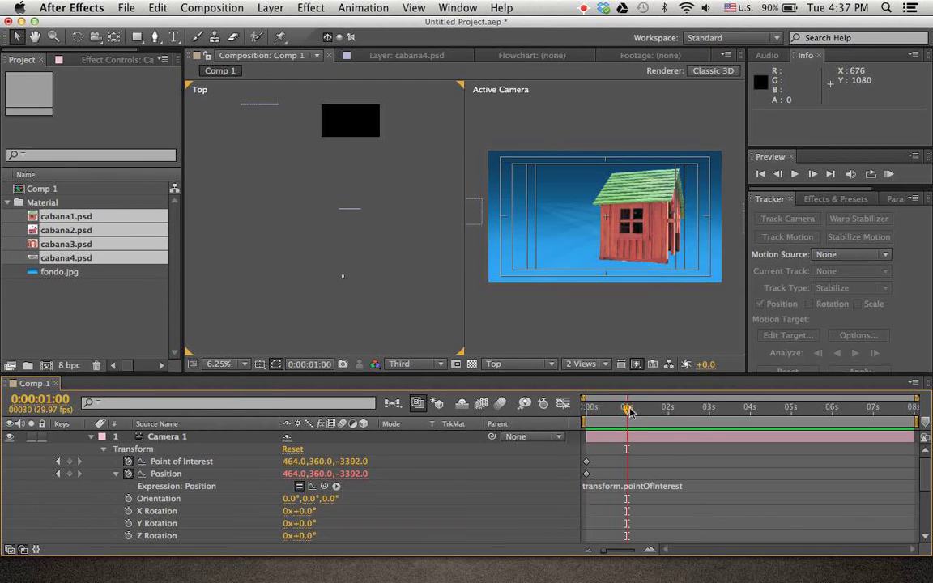
{"action": "left_click", "coordinate": [70, 461]}
{"action": "left_click", "coordinate": [70, 473]}
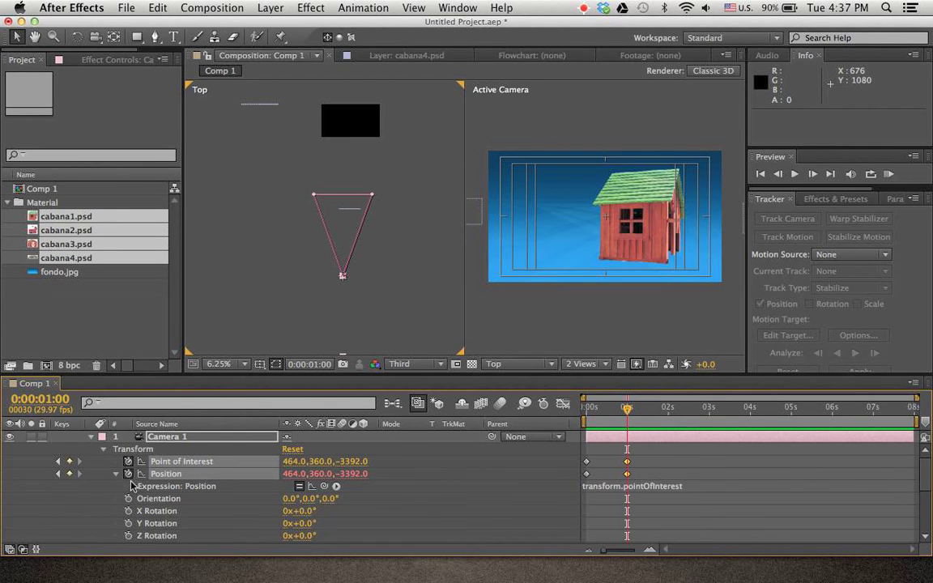
At 0:00:02:00, move Camera 1 in front of cabana4.psd to about X -1216, and lower that cabin in the camera view
{"action": "left_click", "coordinate": [669, 410]}
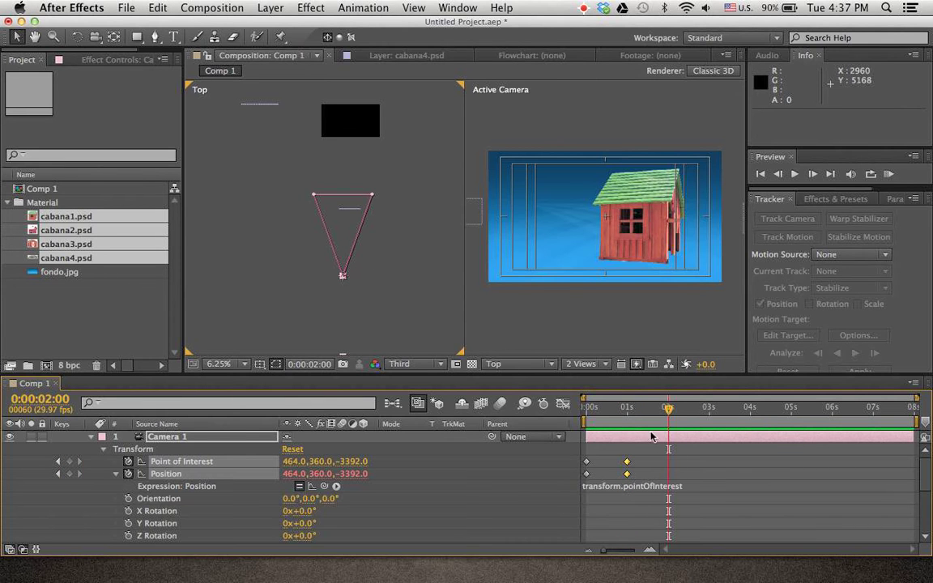
{"action": "left_click_drag", "start_coordinate": [348, 281], "coordinate": [268, 183]}
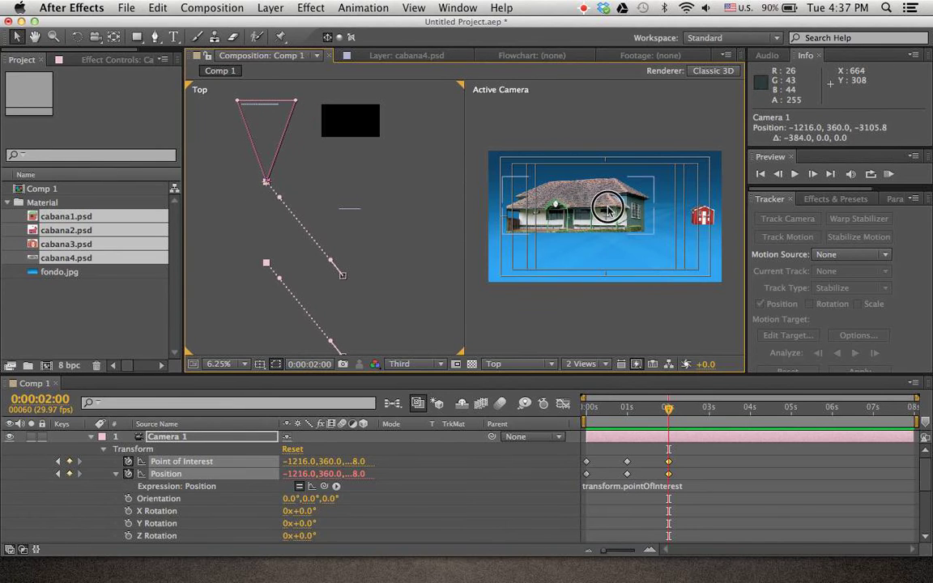
{"action": "left_click", "coordinate": [587, 209]}
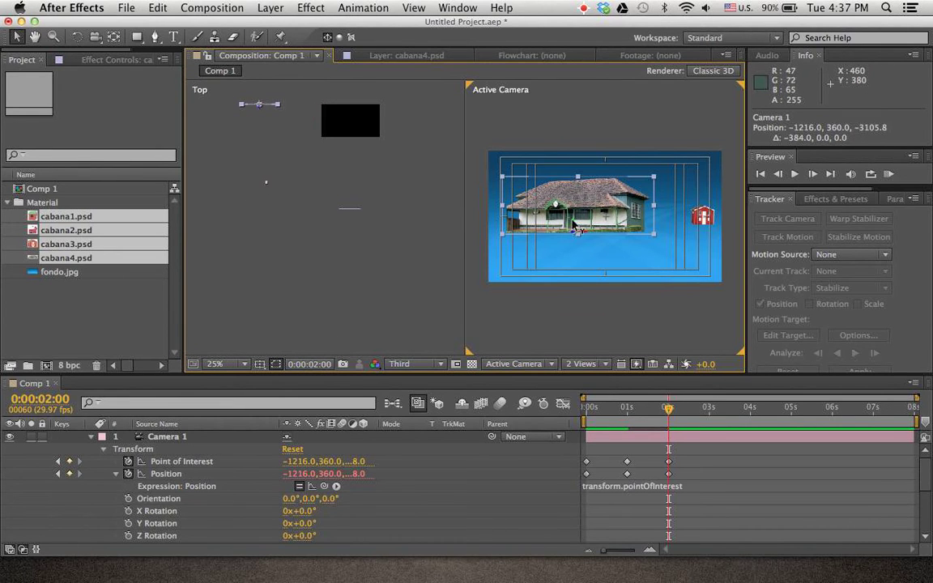
{"action": "mouse_move", "coordinate": [575, 230]}
{"action": "left_mouse_down"}
{"action": "mouse_move", "coordinate": [571, 252]}
{"action": "mouse_move", "coordinate": [562, 234]}
{"action": "left_mouse_up"}
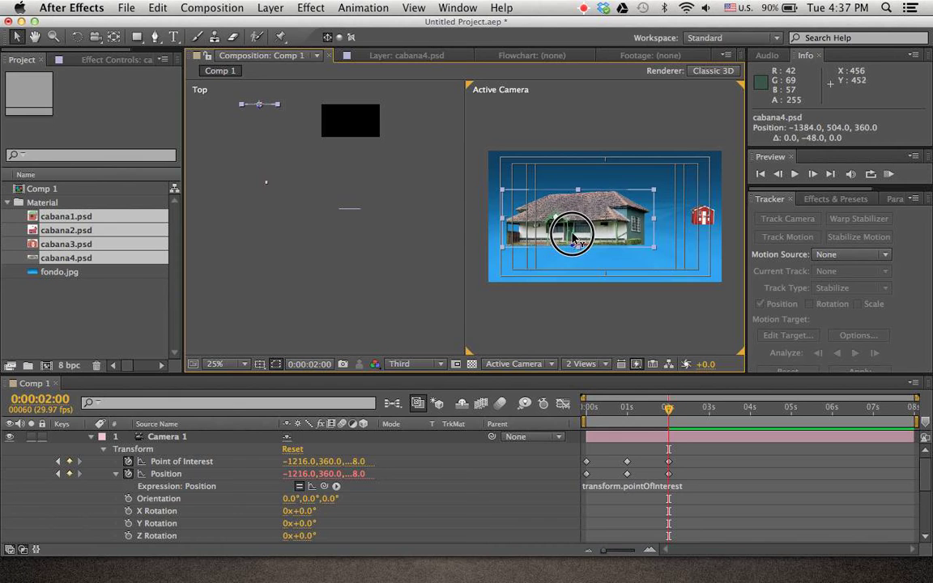
Bend Camera 1's Point of Interest motion path between the one- and two-second keyframes into a smooth curve
{"action": "left_click", "coordinate": [267, 184]}
{"action": "scroll", "coordinate": [267, 184], "scroll_direction": "down", "scroll_amount": 2}
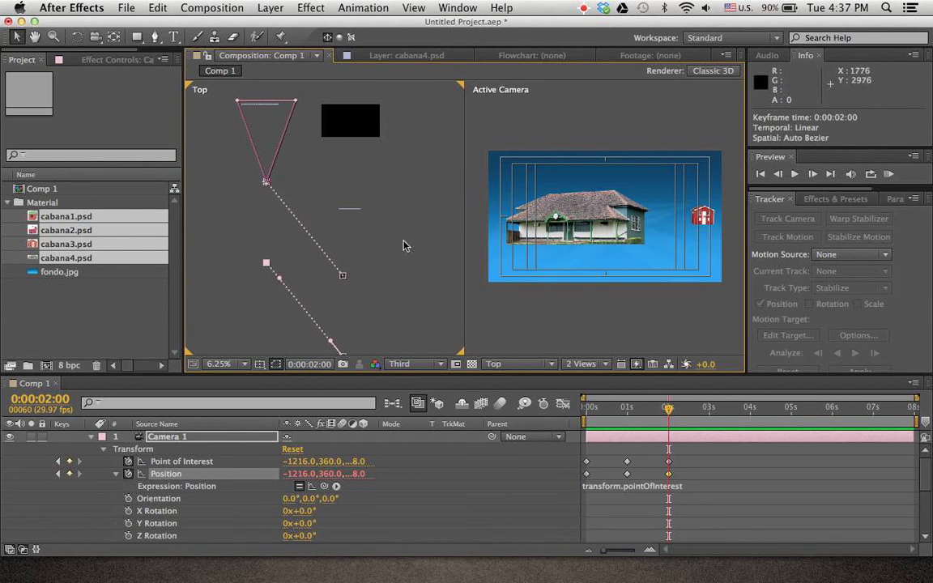
{"action": "key", "text": "h"}
{"action": "mouse_move", "coordinate": [406, 288]}
{"action": "left_mouse_down"}
{"action": "mouse_move", "coordinate": [366, 212]}
{"action": "mouse_move", "coordinate": [409, 275]}
{"action": "mouse_move", "coordinate": [397, 272]}
{"action": "left_mouse_up"}
{"action": "key", "text": "v"}
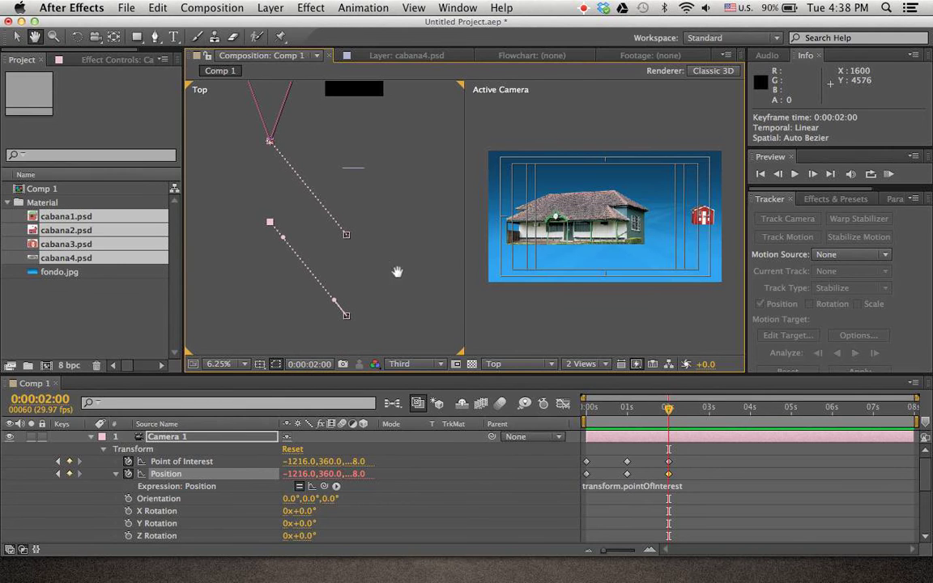
{"action": "left_click", "coordinate": [213, 461]}
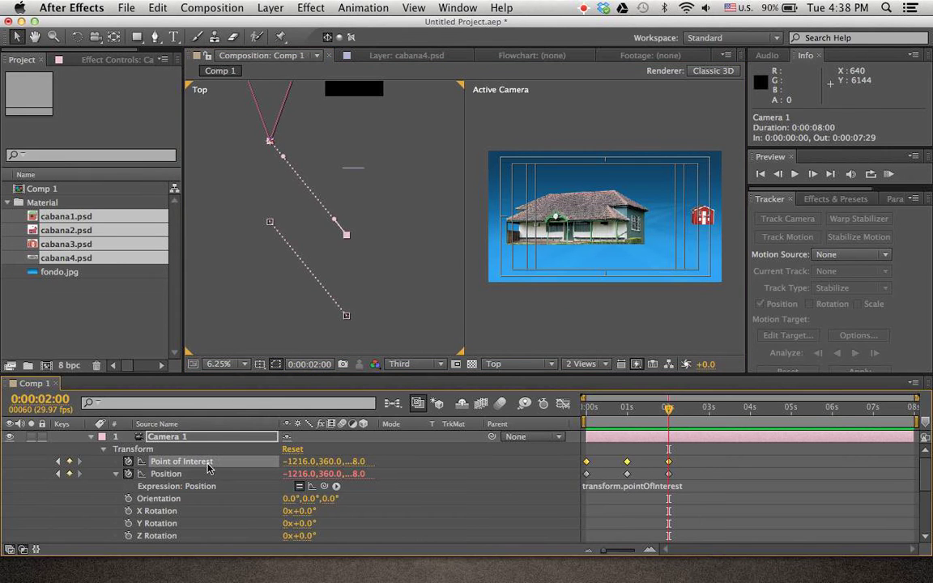
{"action": "left_click_drag", "start_coordinate": [334, 219], "coordinate": [277, 229]}
{"action": "left_click_drag", "start_coordinate": [257, 145], "coordinate": [268, 172]}
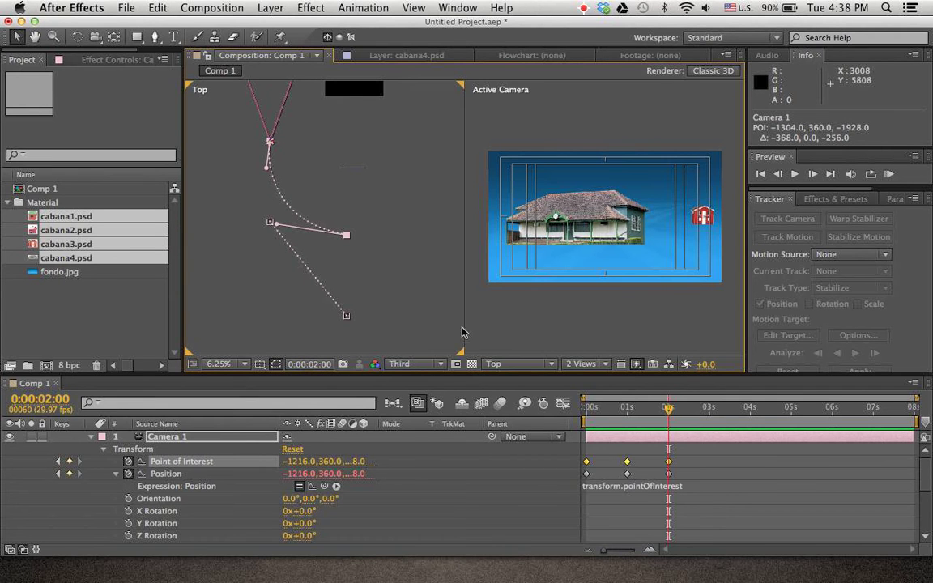
End the work area at 0:00:02:04 and play a RAM preview of the camera move
{"action": "left_click_drag", "start_coordinate": [624, 412], "coordinate": [676, 417]}
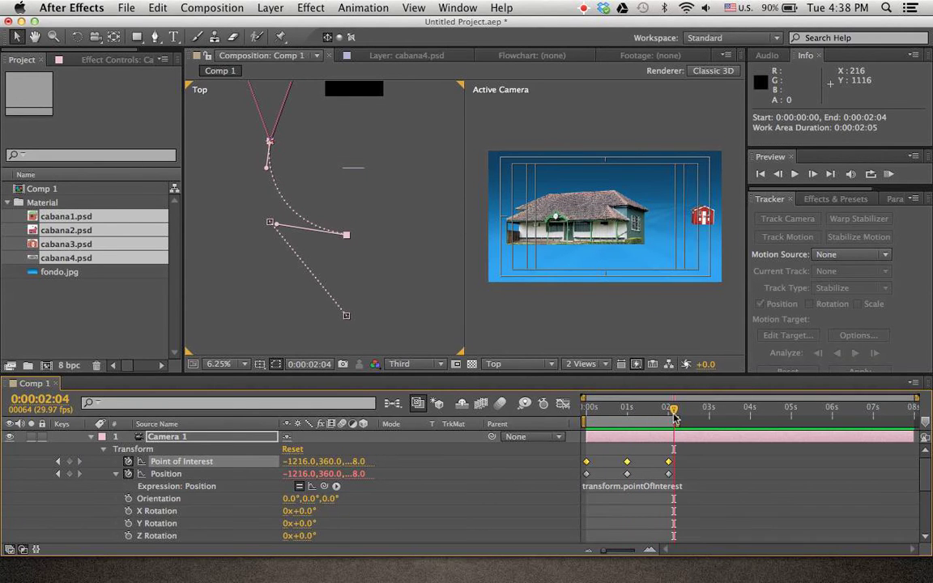
{"action": "left_click", "coordinate": [889, 173]}
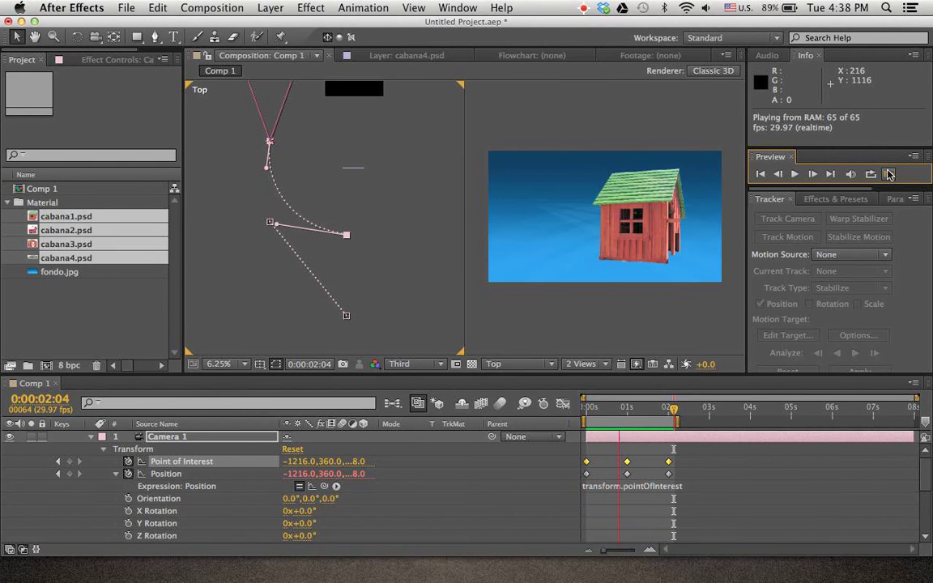
{"action": "left_click", "coordinate": [680, 476]}
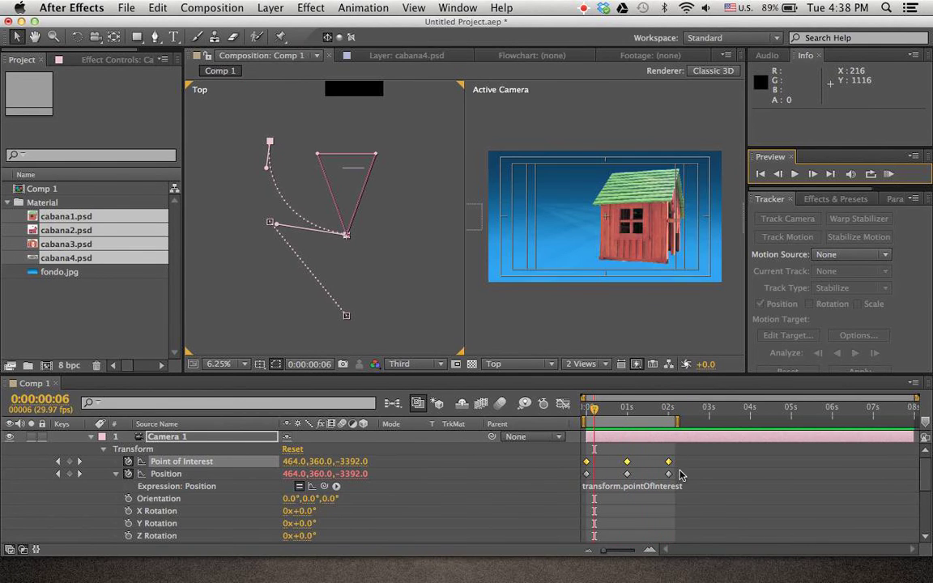
Shift Camera 1's two-second Point of Interest and Position keyframes earlier to 0:00:01:18 and play a RAM preview of the move
{"action": "left_click_drag", "start_coordinate": [681, 457], "coordinate": [652, 476]}
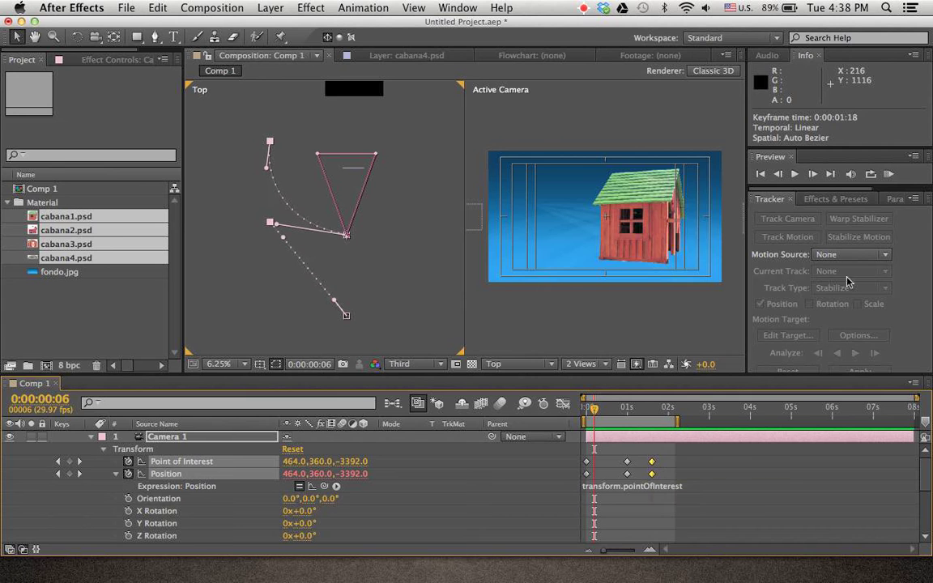
{"action": "left_click", "coordinate": [890, 175]}
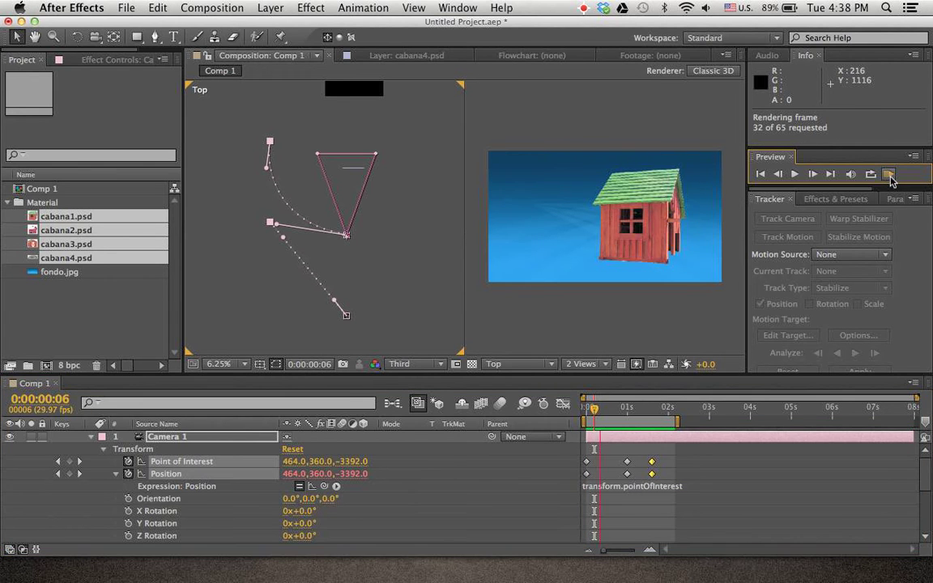
{"action": "key", "text": "space"}
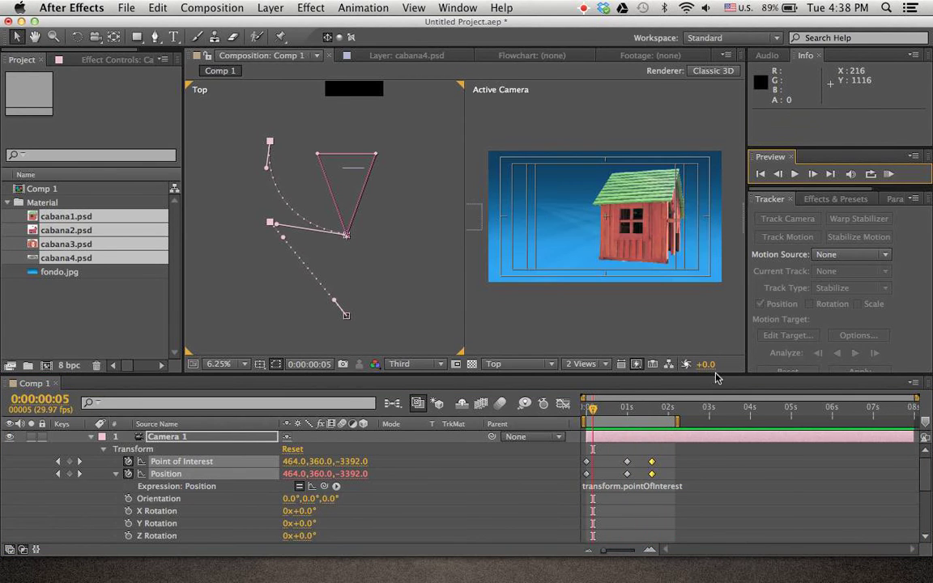
Extend the work area end to 0:00:04:06 and hold Camera 1's Point of Interest and Position with keyframes at 0:00:02:18
{"action": "left_click", "coordinate": [683, 422]}
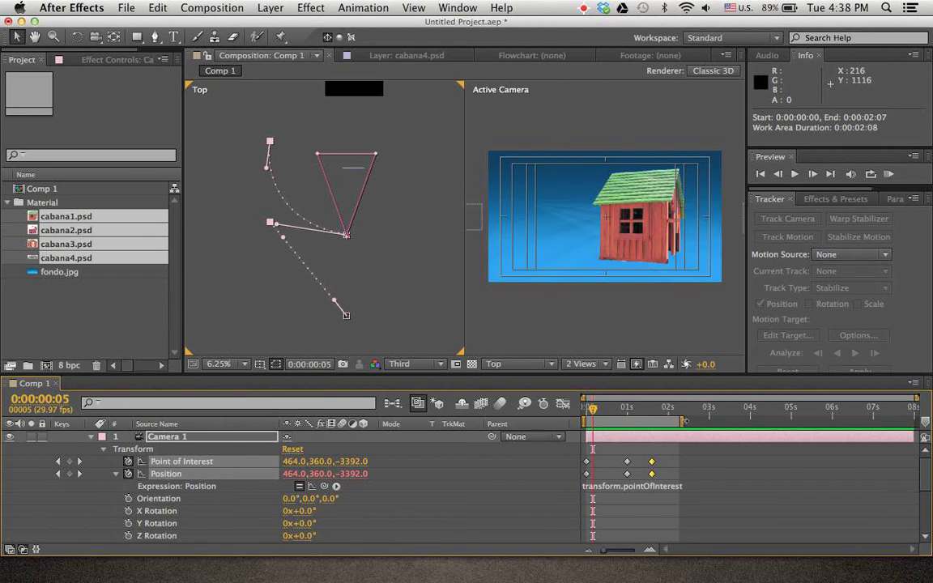
{"action": "left_click_drag", "start_coordinate": [683, 422], "coordinate": [763, 421]}
{"action": "left_click_drag", "start_coordinate": [658, 413], "coordinate": [693, 412]}
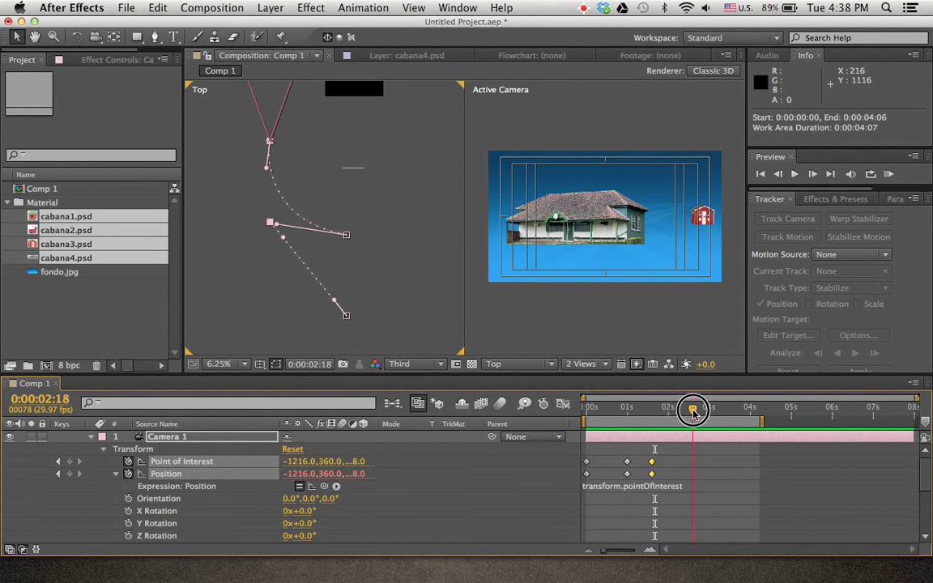
{"action": "left_click", "coordinate": [70, 461]}
{"action": "left_click", "coordinate": [70, 473]}
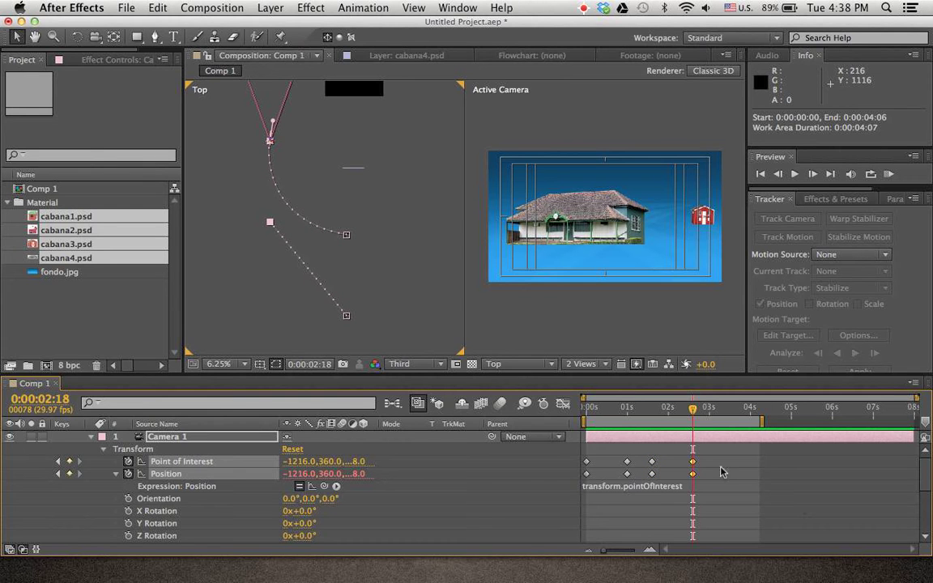
At 0:00:03:05, move Camera 1 in front of cabana2.psd to X 2848, Z 480, and lower that cabin to Y 564
{"action": "mouse_move", "coordinate": [699, 413]}
{"action": "left_mouse_down"}
{"action": "mouse_move", "coordinate": [724, 411]}
{"action": "mouse_move", "coordinate": [708, 411]}
{"action": "mouse_move", "coordinate": [716, 412]}
{"action": "left_mouse_up"}
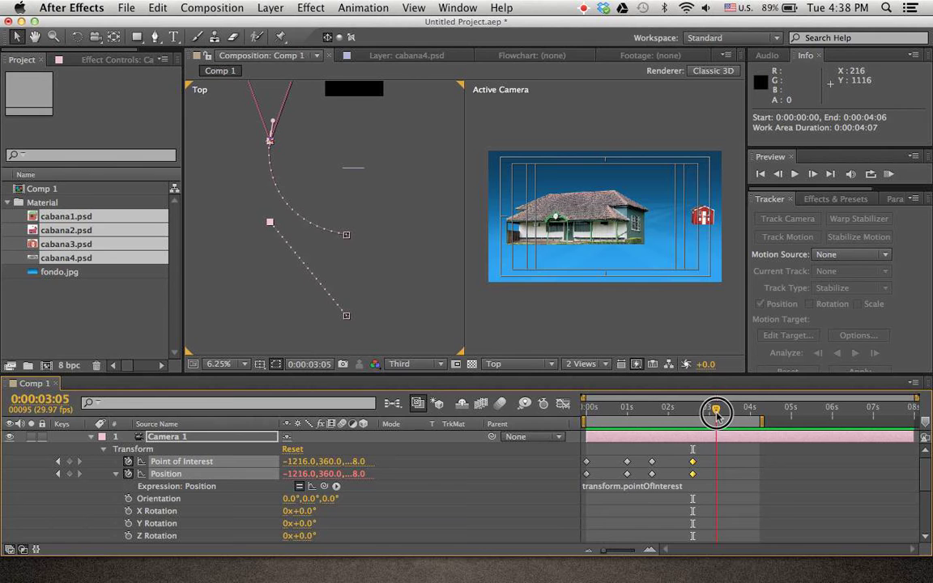
{"action": "key", "text": "h"}
{"action": "left_click_drag", "start_coordinate": [366, 215], "coordinate": [322, 344]}
{"action": "key", "text": "v"}
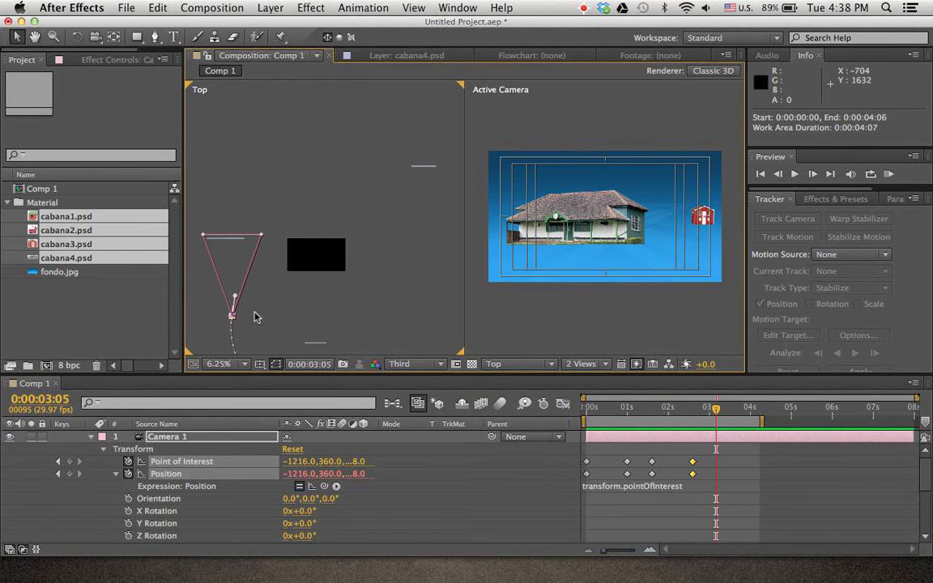
{"action": "left_click_drag", "start_coordinate": [237, 318], "coordinate": [422, 237]}
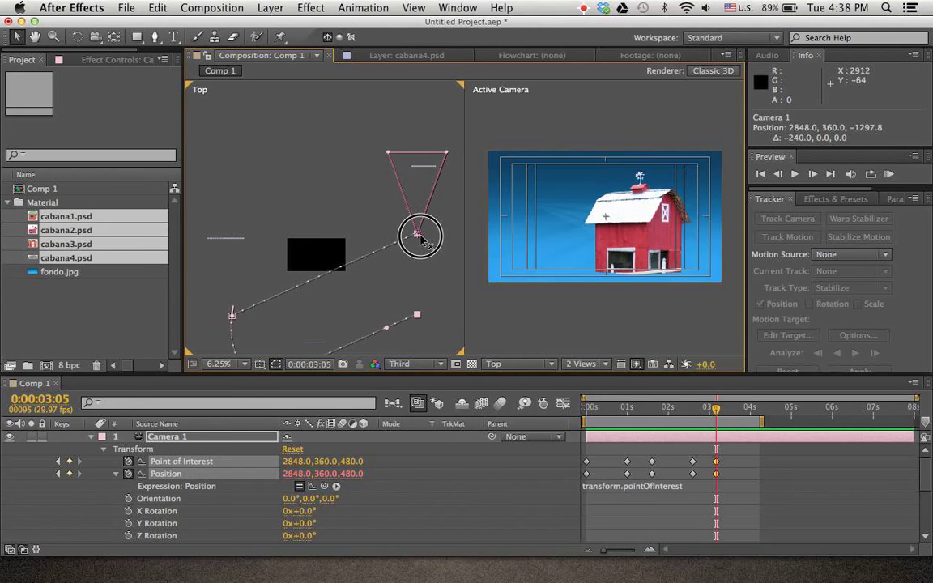
{"action": "left_click", "coordinate": [640, 262]}
{"action": "mouse_move", "coordinate": [640, 263]}
{"action": "left_mouse_down"}
{"action": "mouse_move", "coordinate": [620, 255]}
{"action": "mouse_move", "coordinate": [639, 258]}
{"action": "mouse_move", "coordinate": [636, 248]}
{"action": "left_mouse_up"}
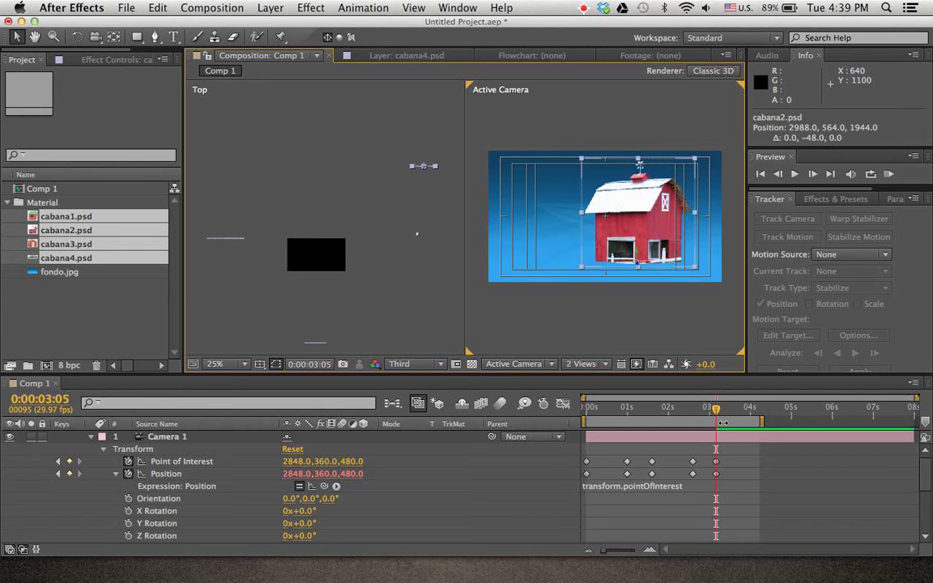
Give Camera 1's keyframes at 0:00:01:18 and 0:00:02:18 Continuous Bezier temporal and Linear spatial interpolation
{"action": "left_click_drag", "start_coordinate": [717, 412], "coordinate": [698, 485]}
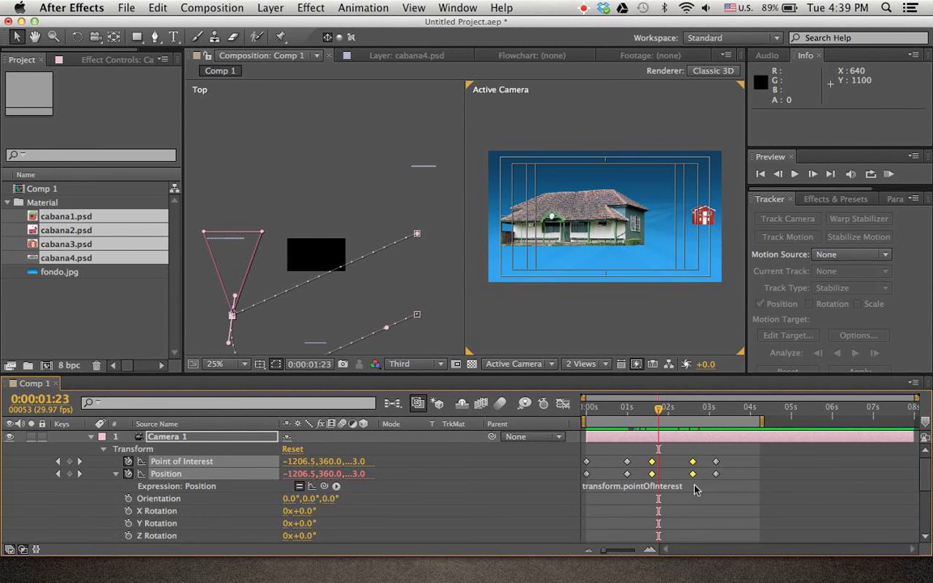
{"action": "right_click", "coordinate": [692, 476]}
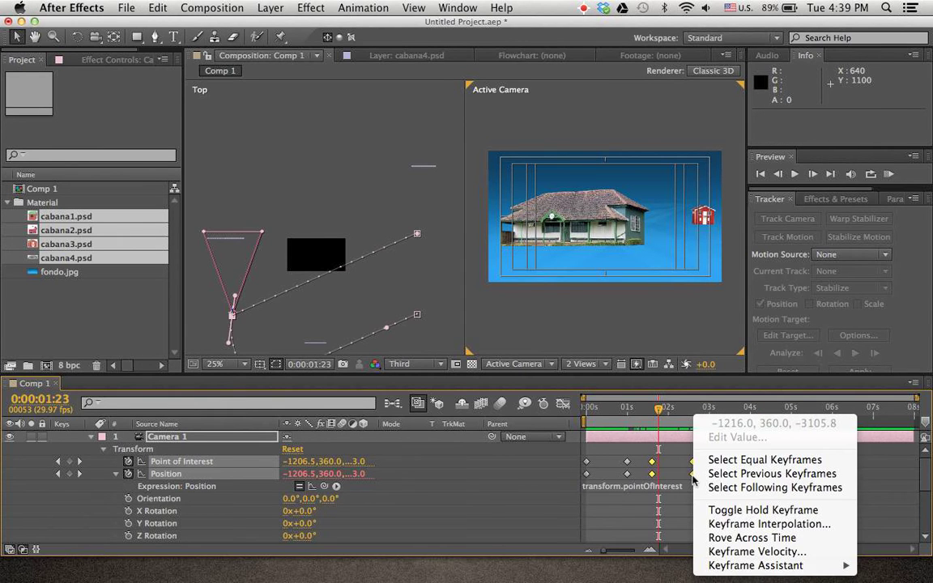
{"action": "left_click", "coordinate": [732, 525]}
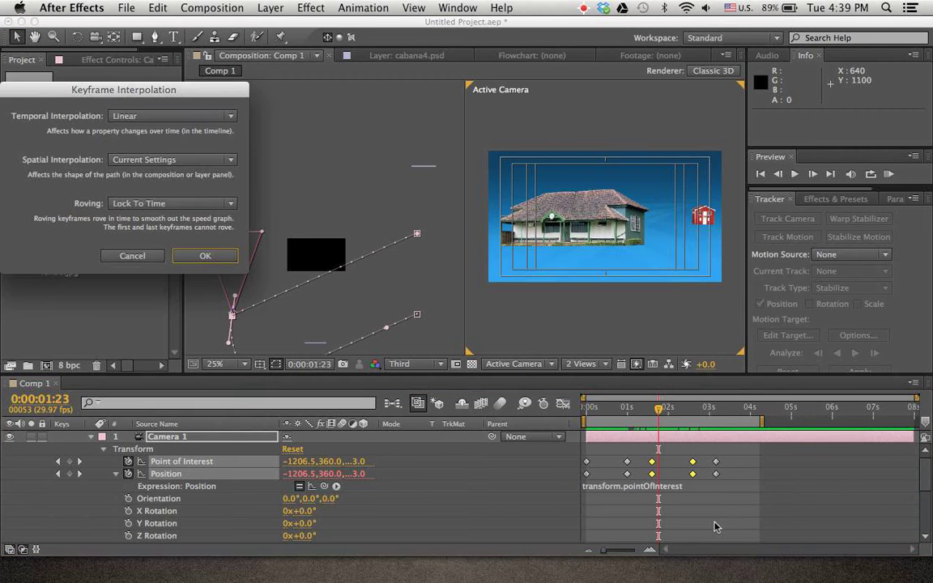
{"action": "left_click_drag", "start_coordinate": [132, 97], "coordinate": [339, 101]}
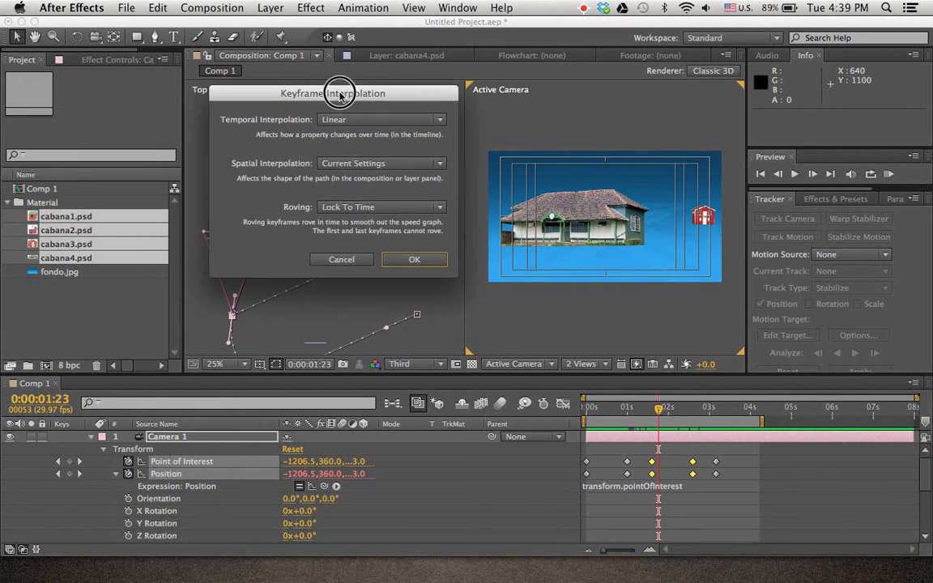
{"action": "left_click", "coordinate": [401, 121]}
{"action": "left_click", "coordinate": [395, 184]}
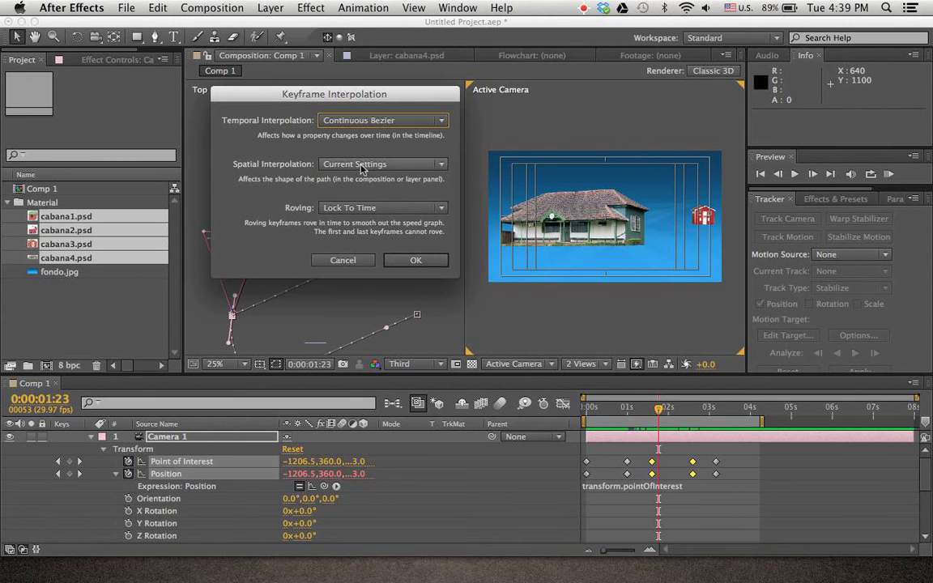
{"action": "left_click", "coordinate": [361, 165]}
{"action": "left_click", "coordinate": [373, 192]}
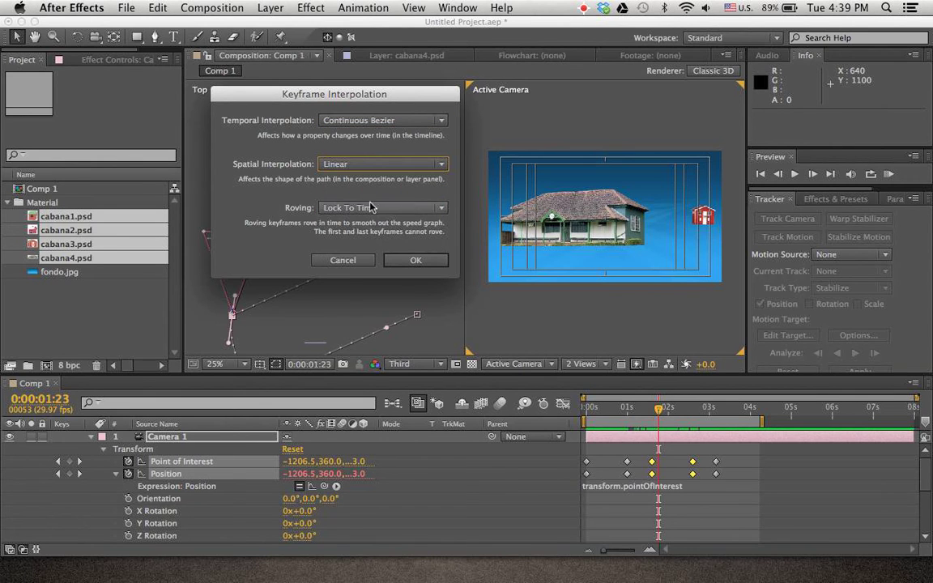
{"action": "left_click", "coordinate": [416, 261]}
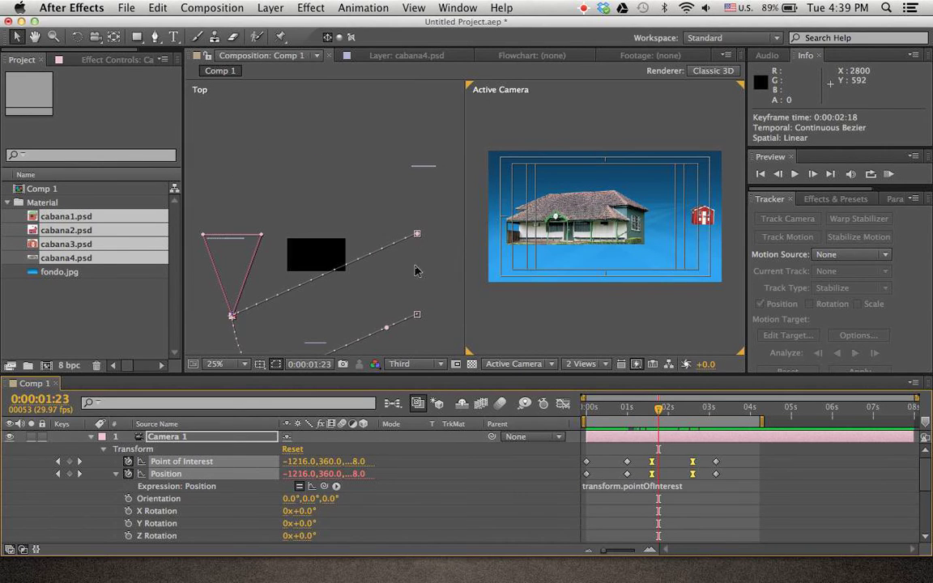
Extend the work area end to 0:00:06:04 and hold Camera 1's Point of Interest and Position with keyframes at 0:00:04:04
{"action": "left_click_drag", "start_coordinate": [653, 416], "coordinate": [843, 431]}
{"action": "key", "text": "n"}
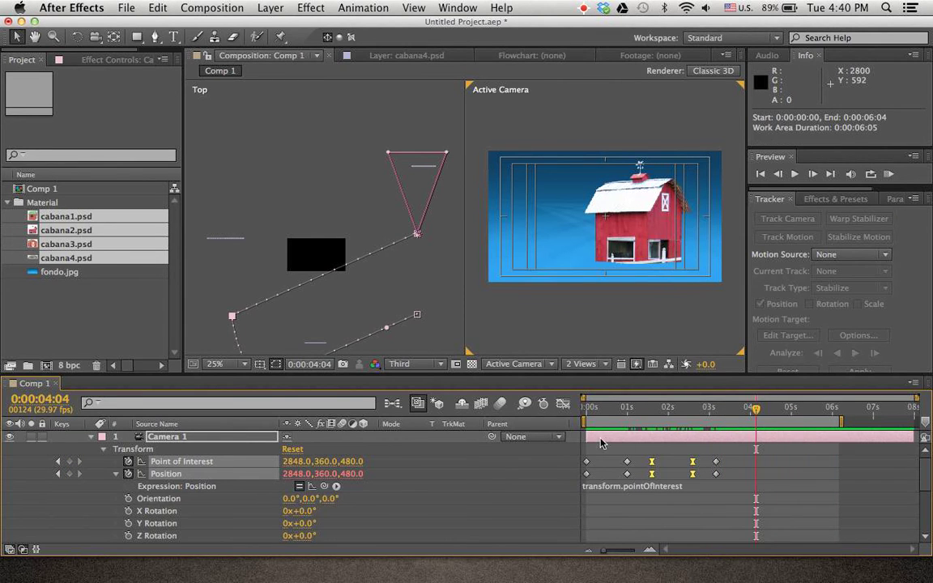
{"action": "left_click", "coordinate": [70, 475]}
At 0:00:04:19, move Camera 1 in front of cabana3.psd to about X 816, Z 3312
{"action": "left_click_drag", "start_coordinate": [757, 410], "coordinate": [778, 413]}
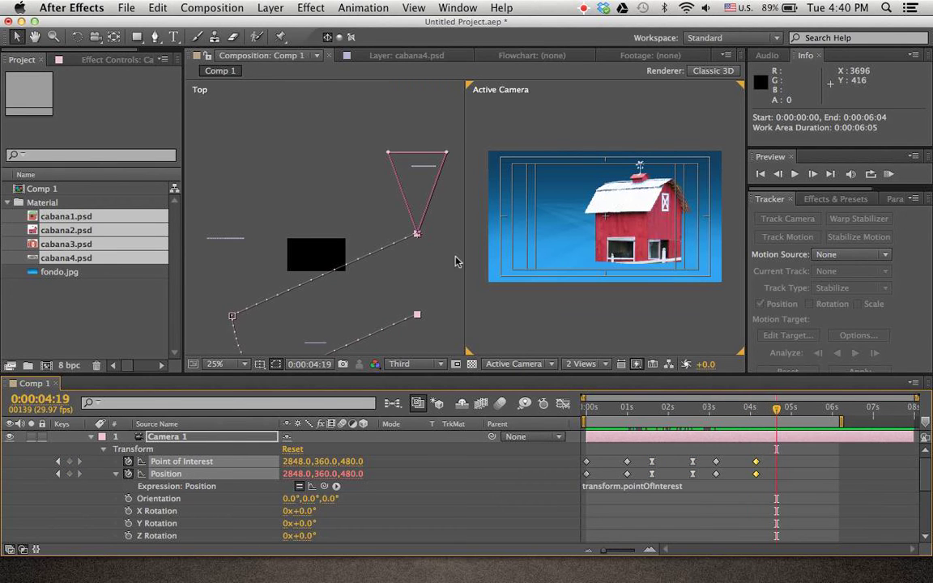
{"action": "left_click", "coordinate": [409, 253]}
{"action": "scroll", "coordinate": [441, 340], "scroll_direction": "down", "scroll_amount": 4}
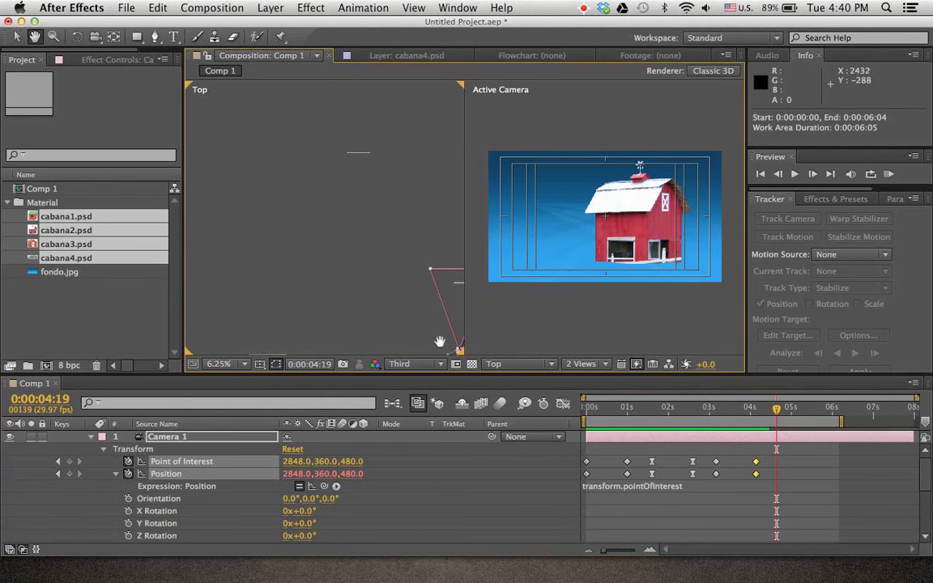
{"action": "left_click_drag", "start_coordinate": [368, 242], "coordinate": [288, 205]}
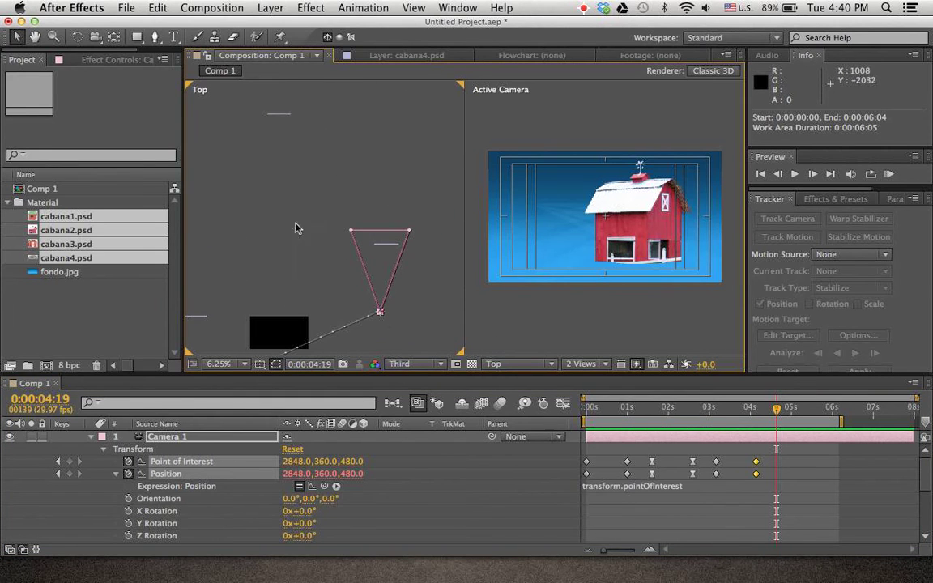
{"action": "left_click_drag", "start_coordinate": [385, 314], "coordinate": [279, 326]}
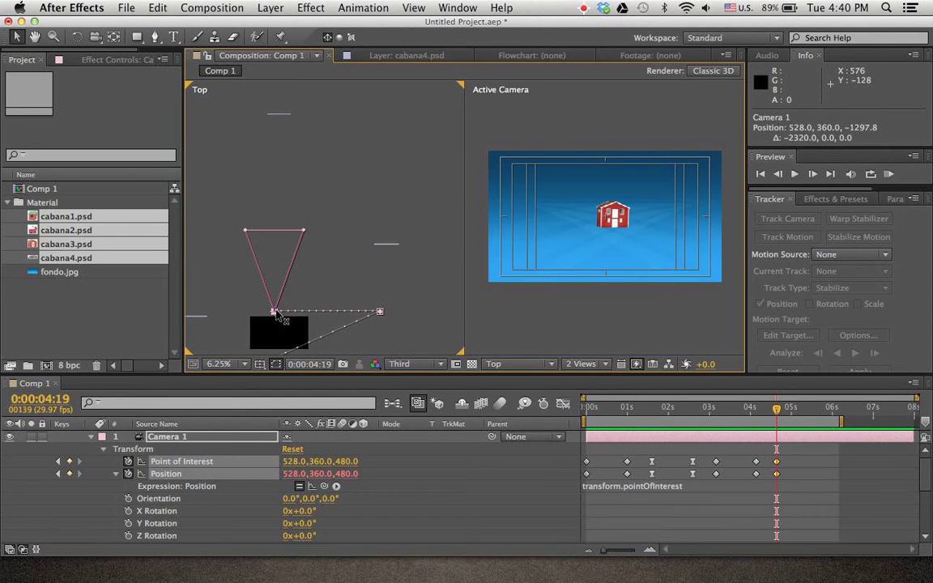
{"action": "left_click_drag", "start_coordinate": [276, 314], "coordinate": [292, 186]}
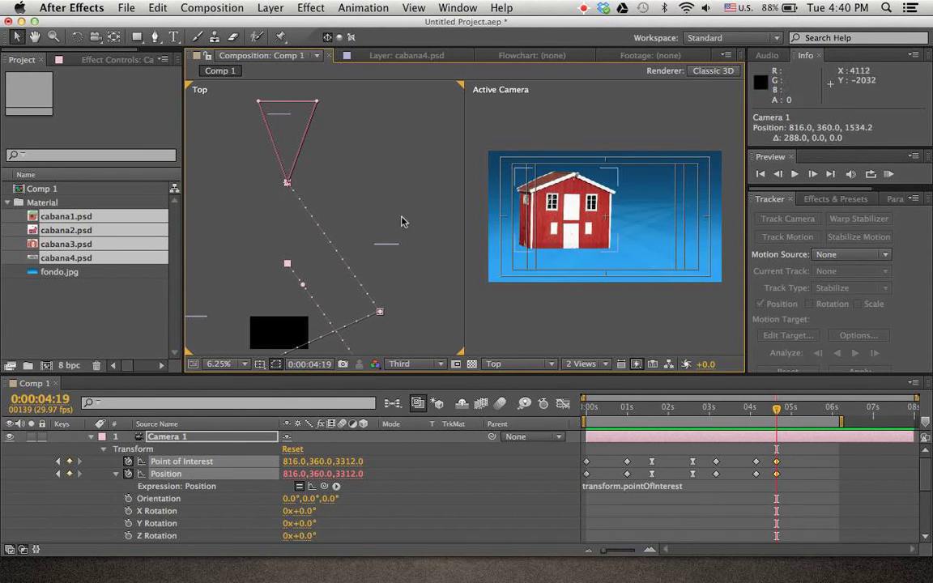
Lower cabana3.psd to Y 536 and bring Camera 1 slightly closer to it, to Z 3376
{"action": "left_click", "coordinate": [557, 227]}
{"action": "left_click_drag", "start_coordinate": [566, 236], "coordinate": [565, 246]}
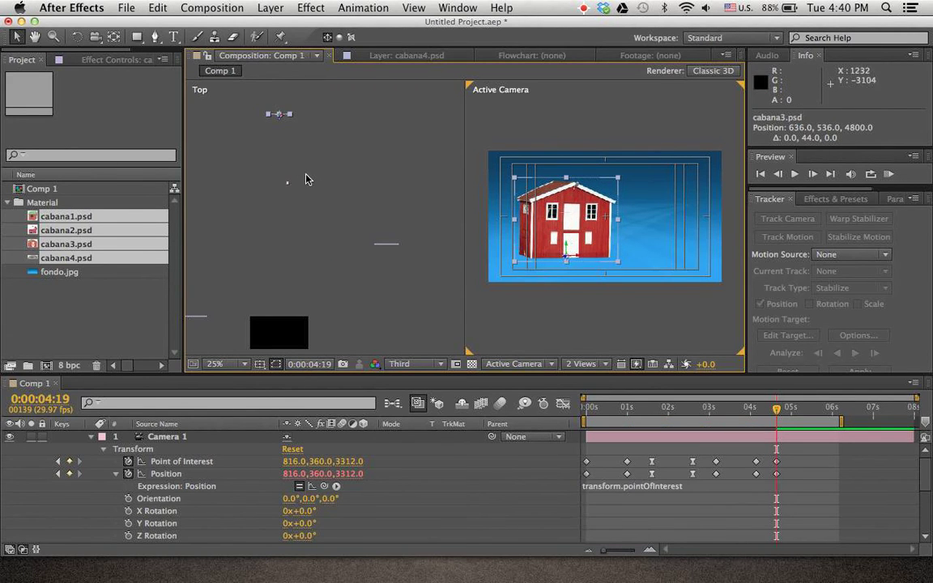
{"action": "scroll", "coordinate": [293, 188], "scroll_direction": "down", "scroll_amount": 2}
{"action": "left_click_drag", "start_coordinate": [283, 168], "coordinate": [286, 180]}
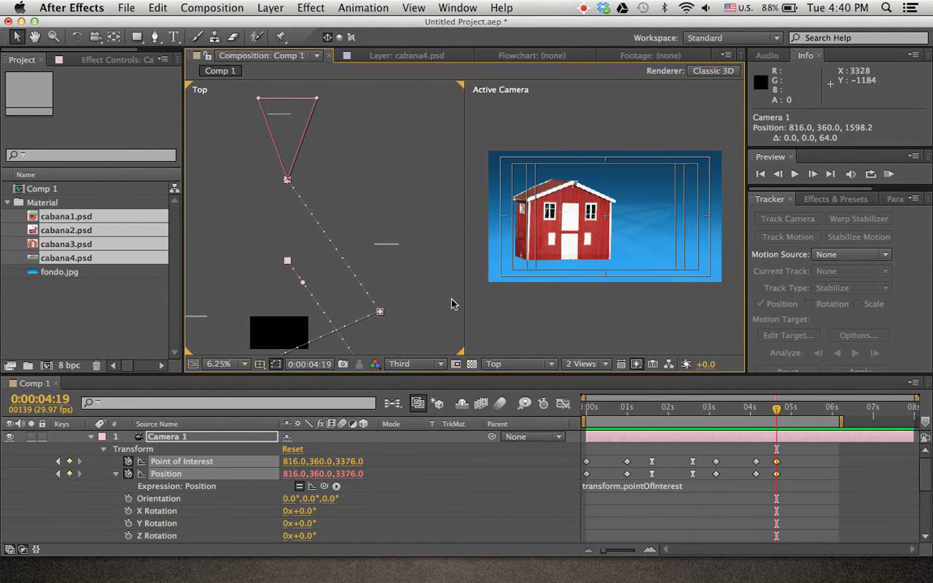
Hold Camera 1's values with keyframes shortly before six seconds and extend the work area end to 0:00:06:25
{"action": "left_click_drag", "start_coordinate": [775, 408], "coordinate": [824, 437]}
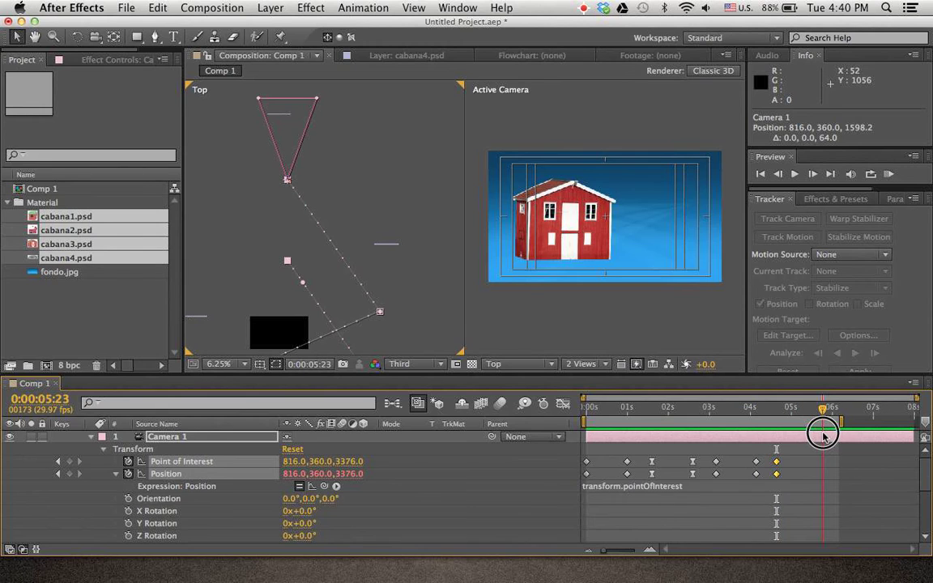
{"action": "left_click_drag", "start_coordinate": [823, 409], "coordinate": [820, 409]}
{"action": "left_click", "coordinate": [70, 473]}
{"action": "mouse_move", "coordinate": [842, 422]}
{"action": "left_mouse_down"}
{"action": "mouse_move", "coordinate": [873, 422]}
{"action": "mouse_move", "coordinate": [841, 410]}
{"action": "left_mouse_up"}
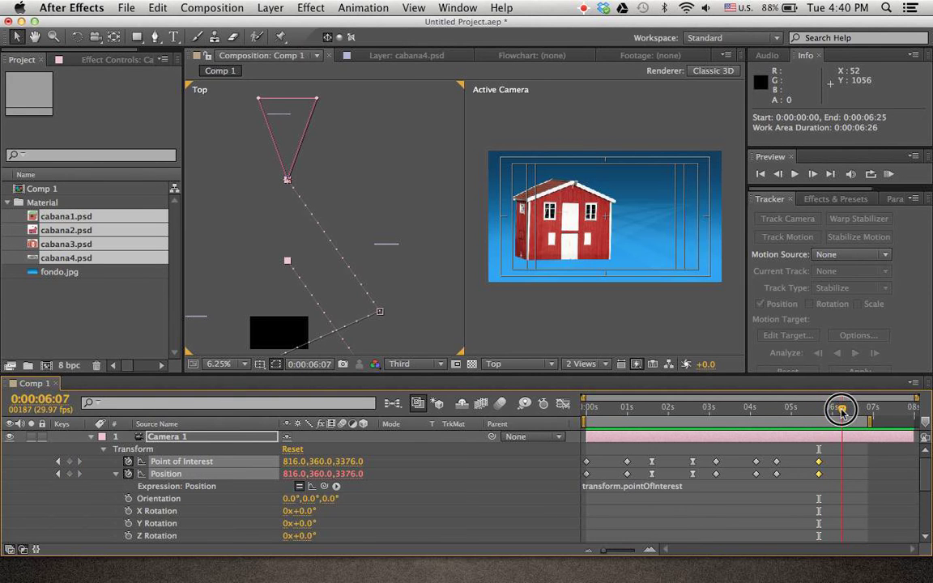
At 0:00:06:07, pull Camera 1 back behind all the cabins to about X 528, Z -7568
{"action": "key", "text": "comma"}
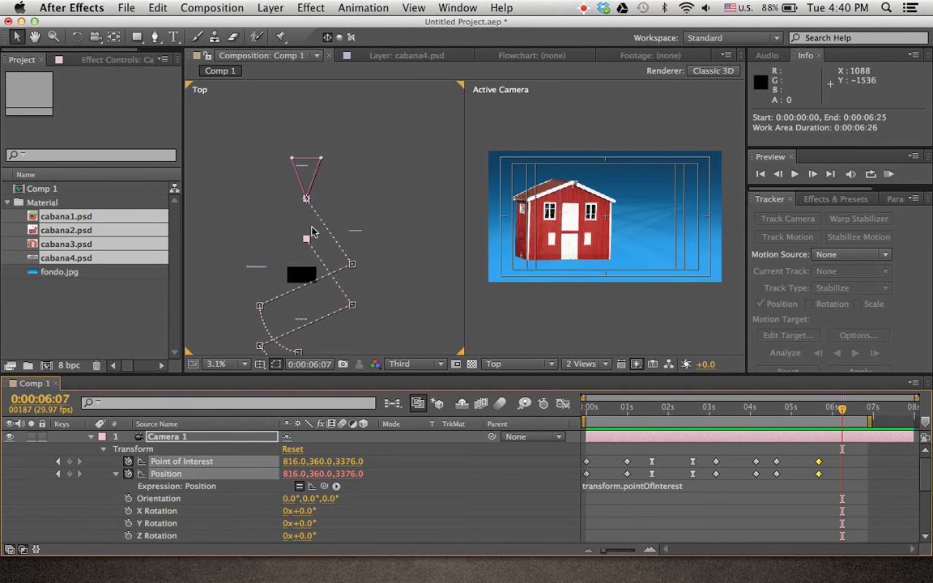
{"action": "left_click_drag", "start_coordinate": [308, 200], "coordinate": [299, 341]}
{"action": "left_click_drag", "start_coordinate": [296, 365], "coordinate": [301, 413]}
{"action": "left_click_drag", "start_coordinate": [342, 316], "coordinate": [339, 166]}
{"action": "left_click_drag", "start_coordinate": [324, 209], "coordinate": [320, 241]}
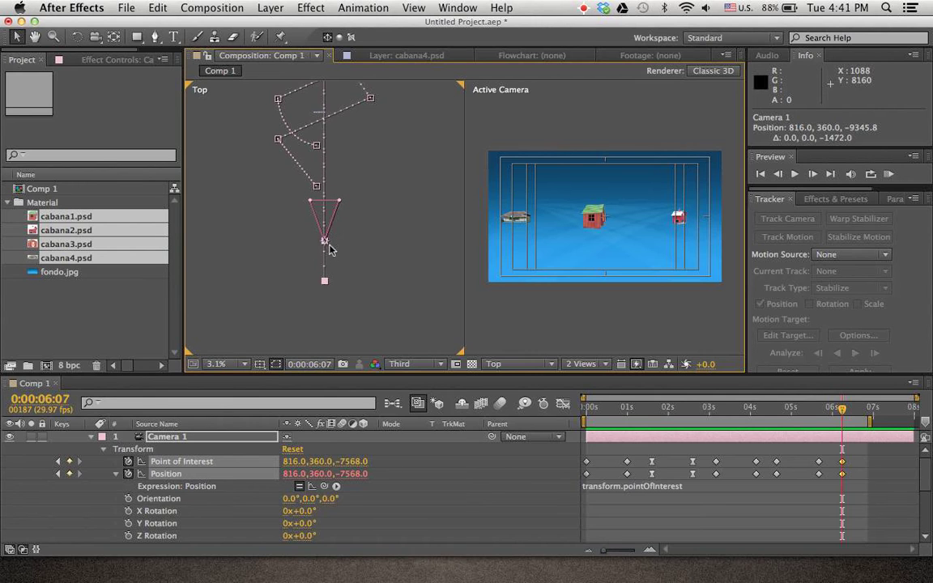
{"action": "left_click_drag", "start_coordinate": [328, 242], "coordinate": [320, 240]}
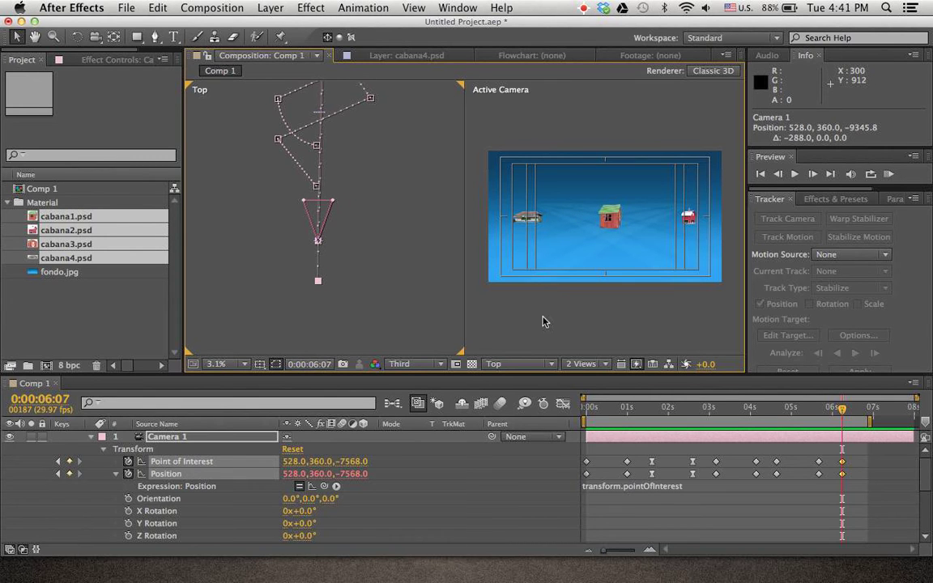
End the work area at 0:00:06:07 and play a RAM preview of the whole camera move
{"action": "key", "text": "n"}
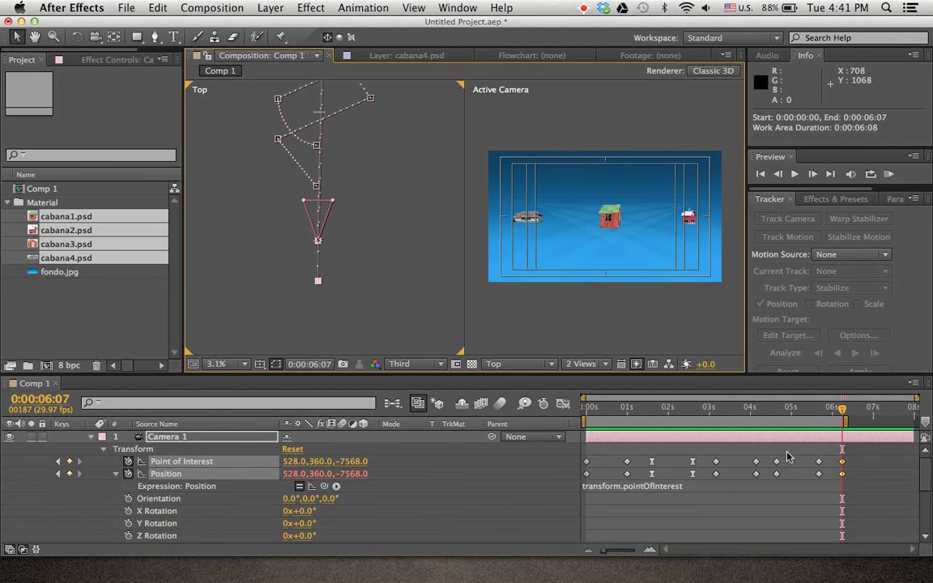
{"action": "key", "text": "super+s"}
{"action": "key", "text": "Escape"}
{"action": "left_click", "coordinate": [895, 177]}
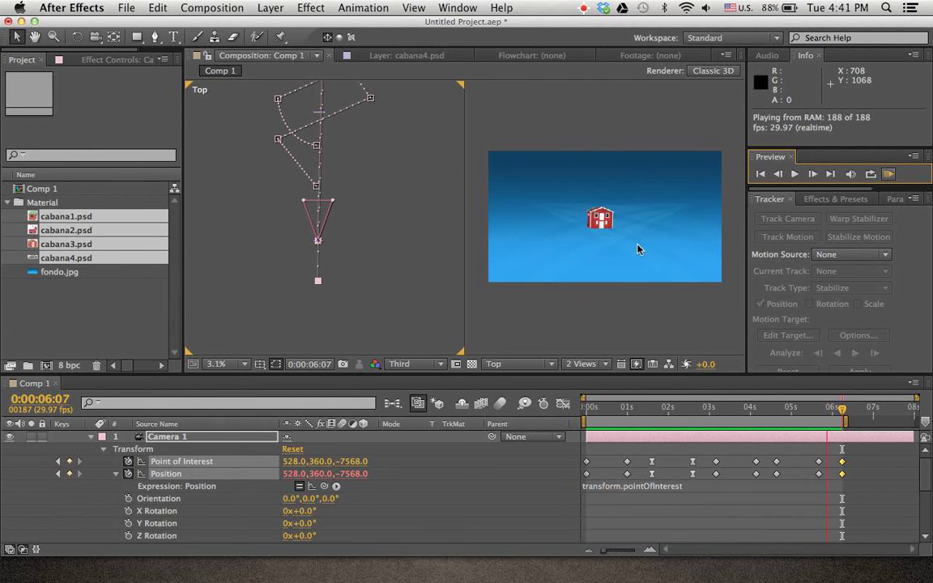
{"action": "key", "text": "space"}
Select Camera 1's 0:00:03:05 motion path keyframe in the Top view and switch to the Pen tool
{"action": "left_click_drag", "start_coordinate": [366, 172], "coordinate": [312, 233]}
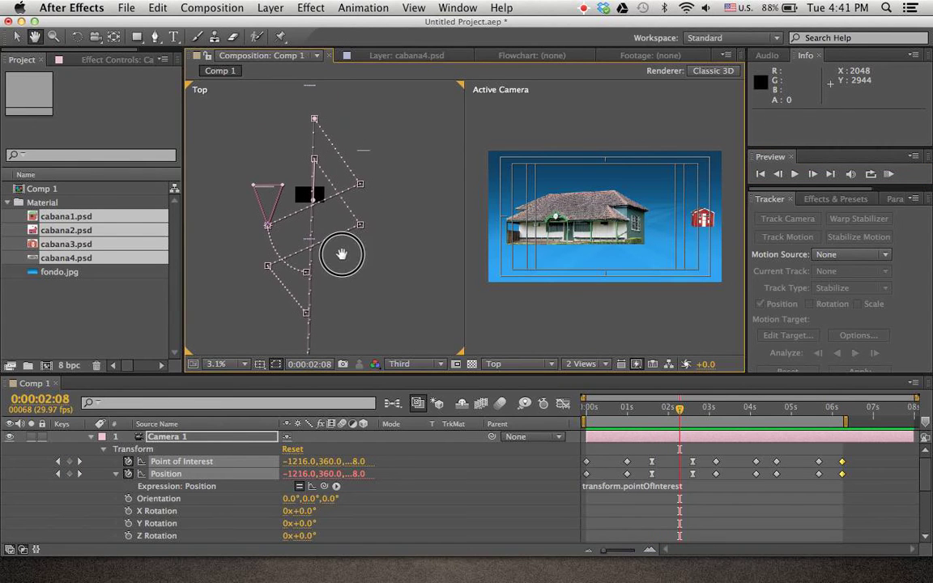
{"action": "left_click", "coordinate": [306, 274]}
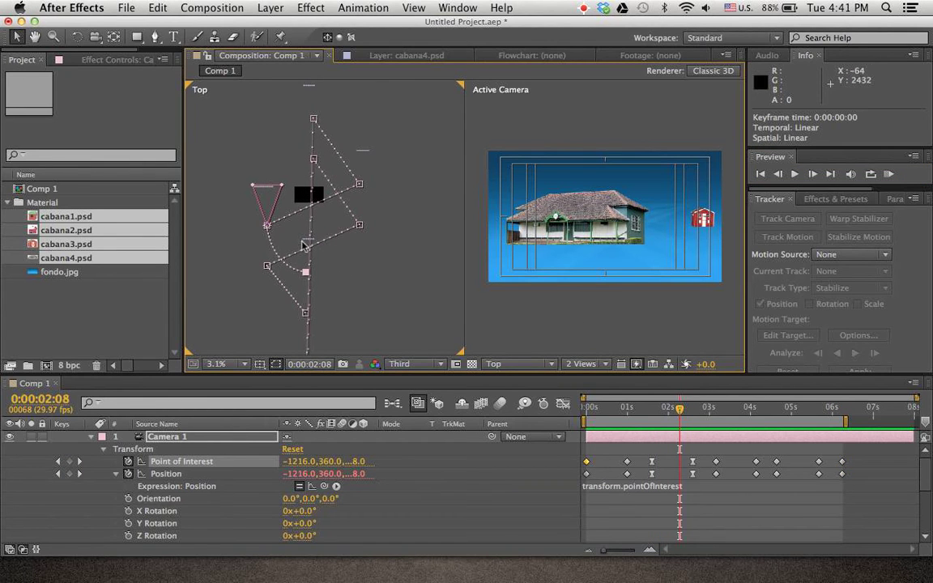
{"action": "scroll", "coordinate": [309, 247], "scroll_direction": "down", "scroll_amount": 1}
{"action": "scroll", "coordinate": [309, 247], "scroll_direction": "up", "scroll_amount": 2}
{"action": "scroll", "coordinate": [310, 247], "scroll_direction": "down", "scroll_amount": 1}
{"action": "scroll", "coordinate": [309, 247], "scroll_direction": "up", "scroll_amount": 2}
{"action": "scroll", "coordinate": [309, 247], "scroll_direction": "down", "scroll_amount": 2}
{"action": "scroll", "coordinate": [308, 246], "scroll_direction": "up", "scroll_amount": 1}
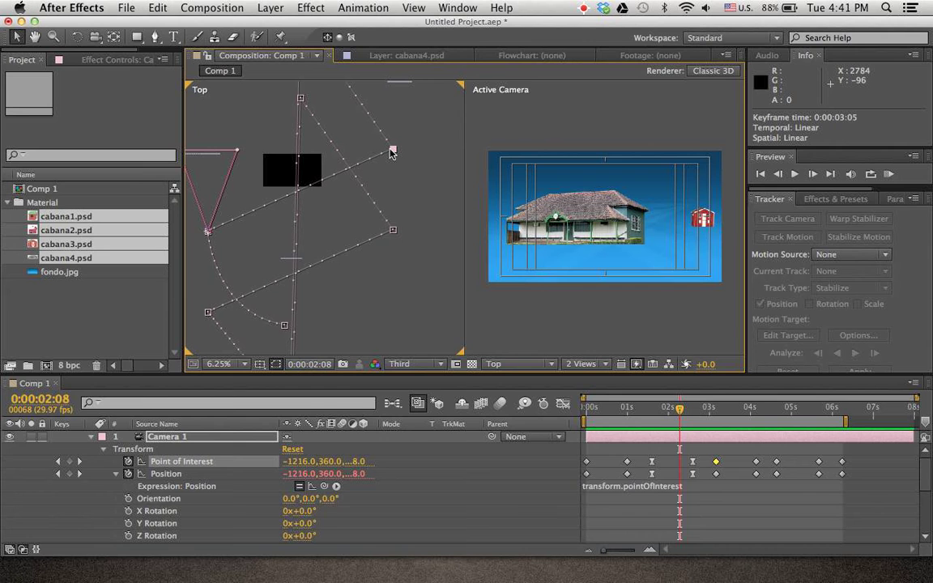
{"action": "key", "text": "g"}
Try to bend Camera 1's motion path at the 0:00:03:05 keyframe and at the preceding one, undoing each attempt
{"action": "left_click_drag", "start_coordinate": [394, 149], "coordinate": [362, 190]}
{"action": "key", "text": "super+z"}
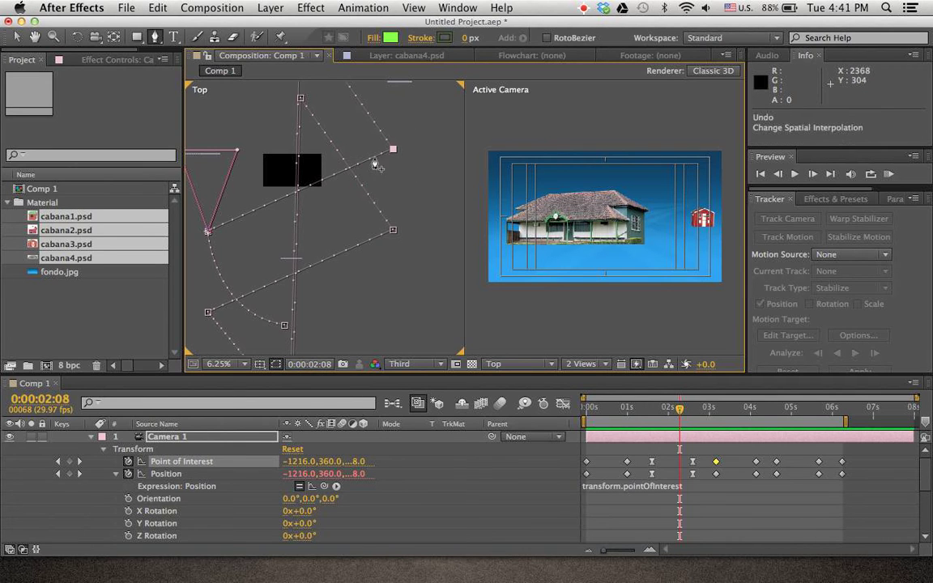
{"action": "mouse_move", "coordinate": [392, 149]}
{"action": "left_mouse_down"}
{"action": "mouse_move", "coordinate": [371, 170]}
{"action": "mouse_move", "coordinate": [421, 134]}
{"action": "mouse_move", "coordinate": [416, 123]}
{"action": "mouse_move", "coordinate": [394, 151]}
{"action": "left_mouse_up"}
{"action": "key", "text": "super+z"}
{"action": "left_click_drag", "start_coordinate": [207, 232], "coordinate": [244, 233]}
{"action": "key", "text": "super+z"}
Curve Camera 1's path into the 0:00:03:05 keyframe with a long incoming Bezier handle and retract its outgoing handle
{"action": "left_click_drag", "start_coordinate": [393, 152], "coordinate": [375, 257]}
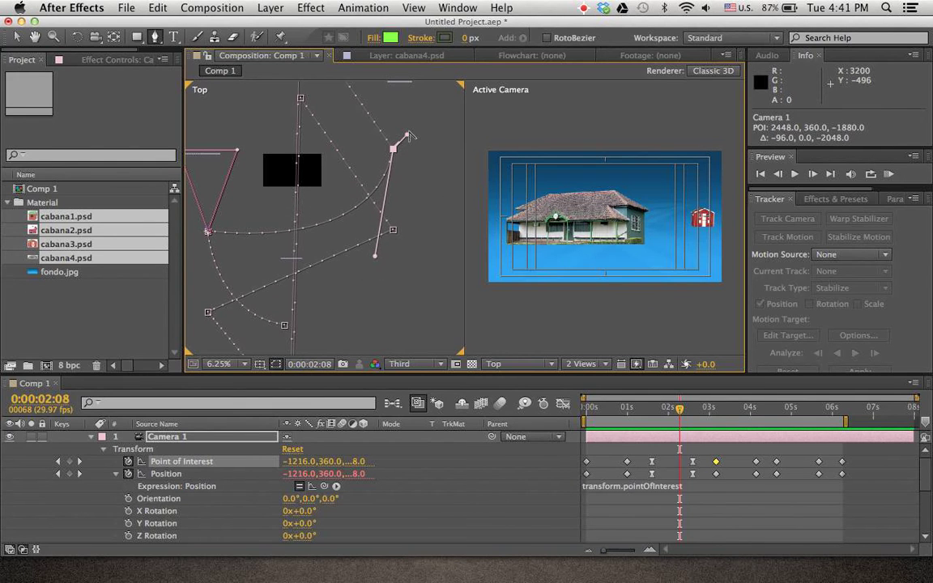
{"action": "left_click_drag", "start_coordinate": [407, 137], "coordinate": [392, 150]}
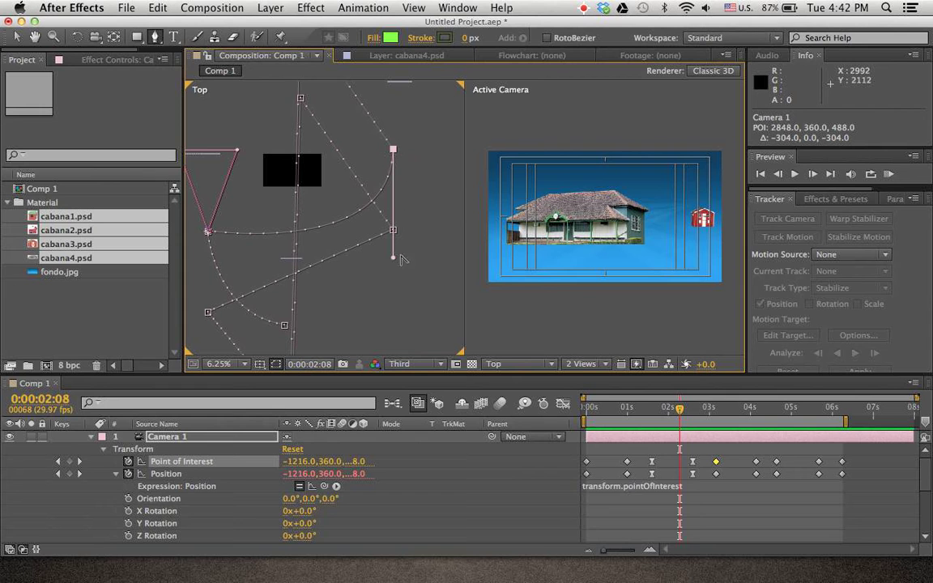
{"action": "left_click_drag", "start_coordinate": [393, 259], "coordinate": [390, 235]}
Try to curve the path between 0:00:03:05 and 0:00:04:19 with Bezier handles on the Point of Interest keyframe at 0:00:04:19
{"action": "left_click_drag", "start_coordinate": [677, 409], "coordinate": [720, 409]}
{"action": "key", "text": "h"}
{"action": "left_click_drag", "start_coordinate": [437, 246], "coordinate": [437, 302]}
{"action": "left_click_drag", "start_coordinate": [393, 141], "coordinate": [387, 203]}
{"action": "left_click_drag", "start_coordinate": [745, 411], "coordinate": [779, 413]}
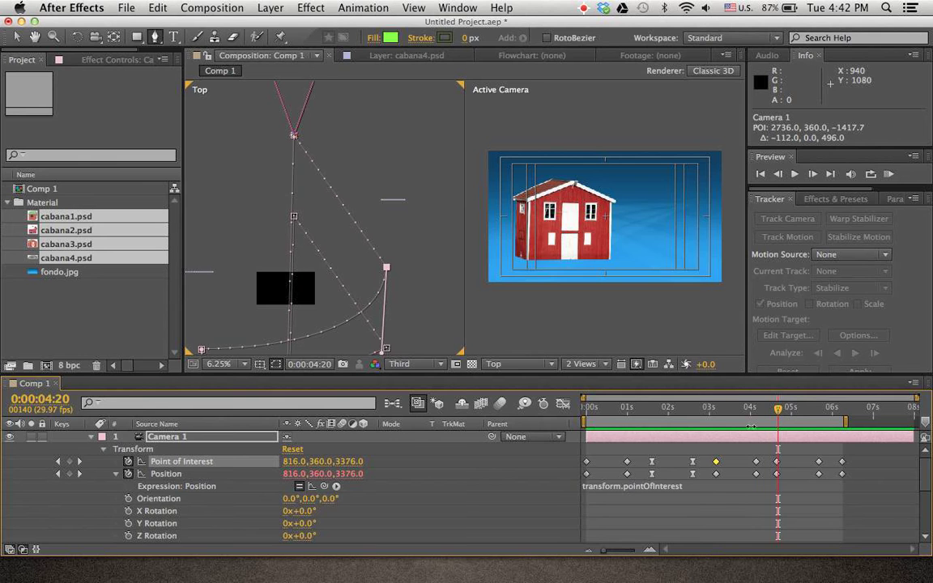
{"action": "left_click", "coordinate": [761, 412]}
{"action": "left_click", "coordinate": [777, 462]}
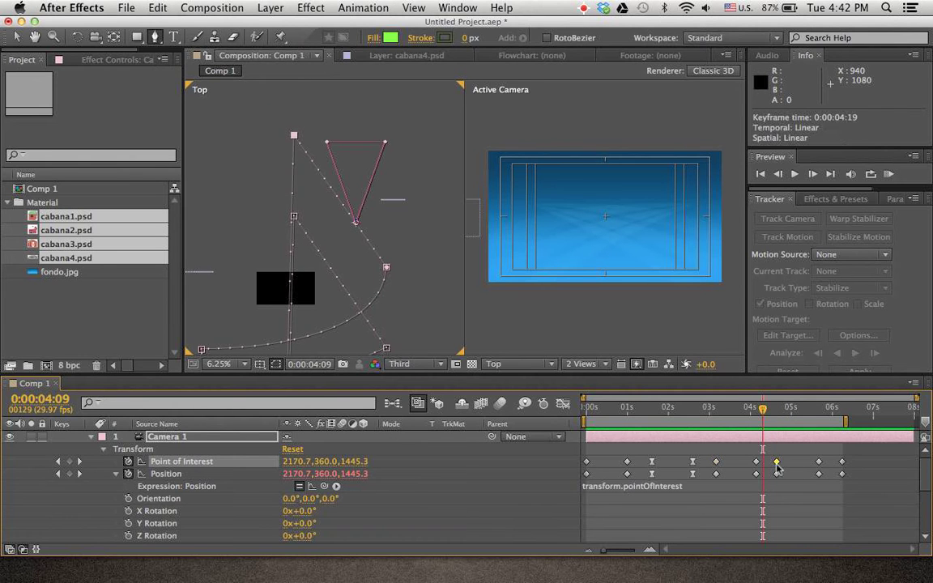
{"action": "mouse_move", "coordinate": [295, 137]}
{"action": "left_mouse_down"}
{"action": "mouse_move", "coordinate": [293, 145]}
{"action": "mouse_move", "coordinate": [281, 115]}
{"action": "mouse_move", "coordinate": [294, 121]}
{"action": "left_mouse_up"}
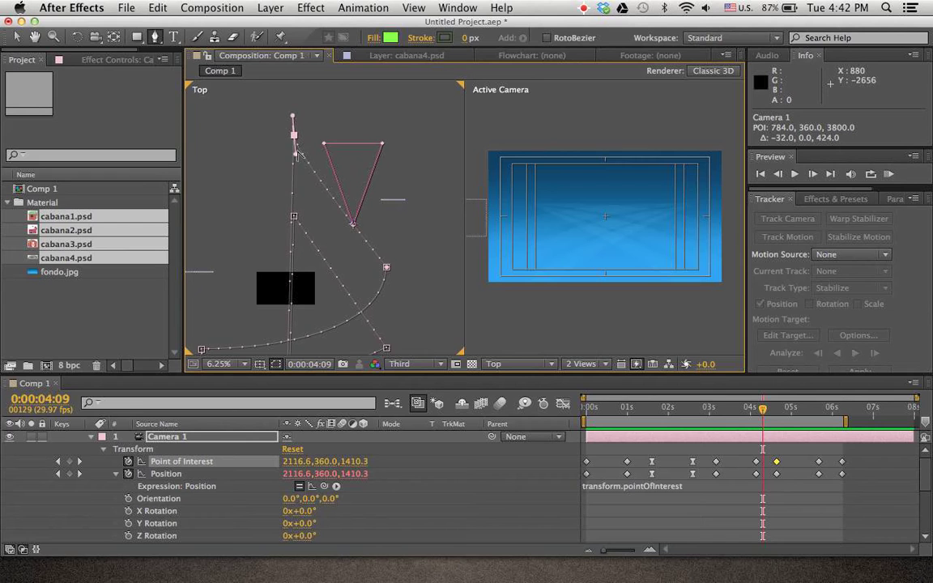
{"action": "left_click_drag", "start_coordinate": [298, 157], "coordinate": [303, 207]}
Set Camera 1's keyframes at 0:00:04:19 and 0:00:05:20 to Continuous Bezier temporal and Linear spatial interpolation
{"action": "left_click_drag", "start_coordinate": [761, 413], "coordinate": [816, 411]}
{"action": "left_click_drag", "start_coordinate": [832, 467], "coordinate": [771, 480]}
{"action": "right_click", "coordinate": [776, 478]}
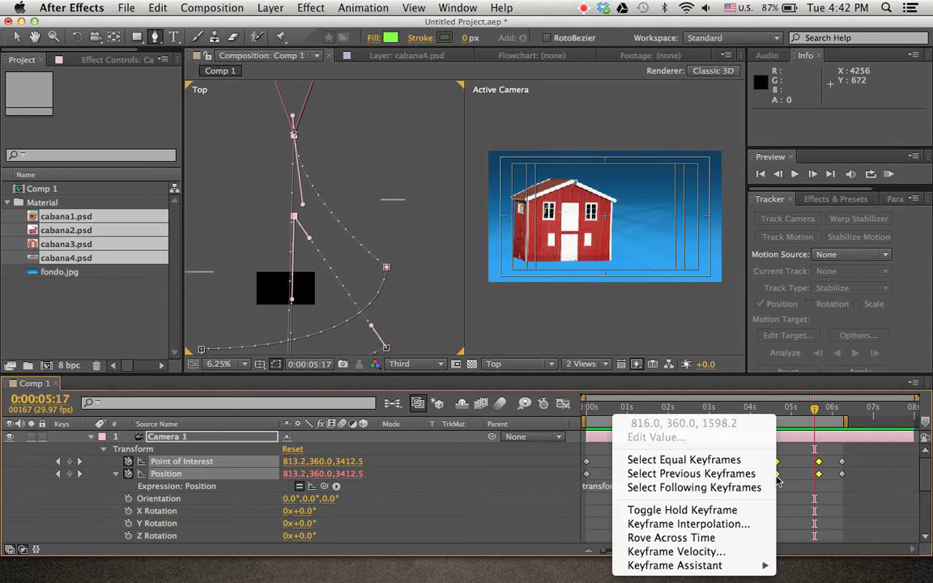
{"action": "left_click", "coordinate": [749, 523]}
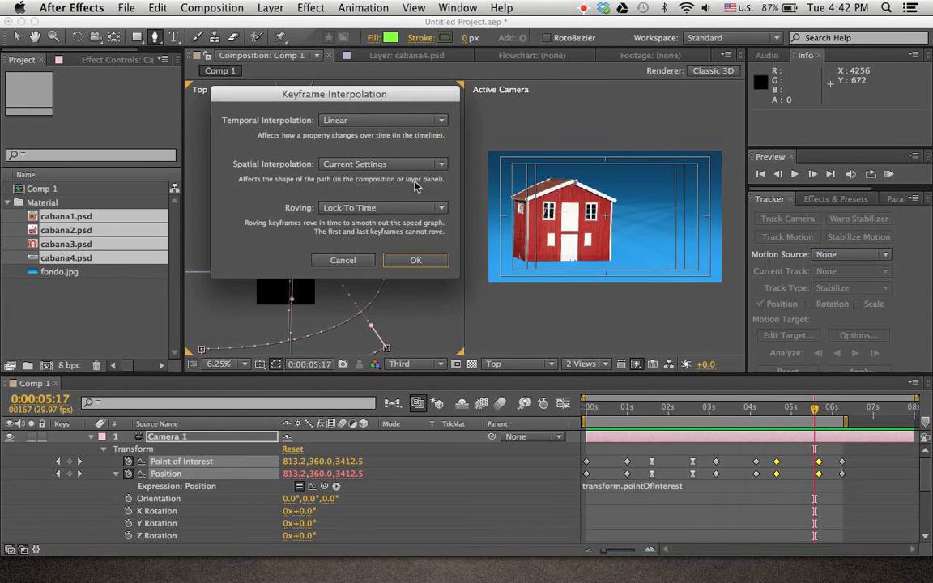
{"action": "left_click", "coordinate": [405, 128]}
{"action": "left_click", "coordinate": [383, 181]}
{"action": "left_click", "coordinate": [385, 166]}
{"action": "left_click", "coordinate": [370, 202]}
{"action": "left_click", "coordinate": [415, 262]}
Examine the speed graph of all Camera 1 Point of Interest and Position keyframes
{"action": "mouse_move", "coordinate": [784, 413]}
{"action": "left_mouse_down"}
{"action": "mouse_move", "coordinate": [821, 408]}
{"action": "mouse_move", "coordinate": [771, 409]}
{"action": "left_mouse_up"}
{"action": "left_click_drag", "start_coordinate": [371, 267], "coordinate": [431, 86]}
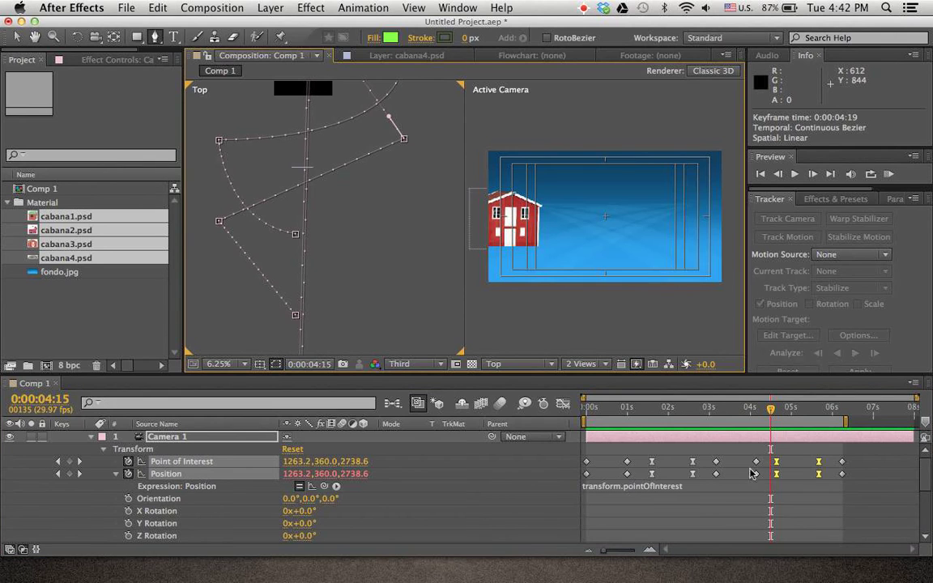
{"action": "left_click_drag", "start_coordinate": [746, 417], "coordinate": [597, 439]}
{"action": "key", "text": "v"}
{"action": "left_click", "coordinate": [533, 324]}
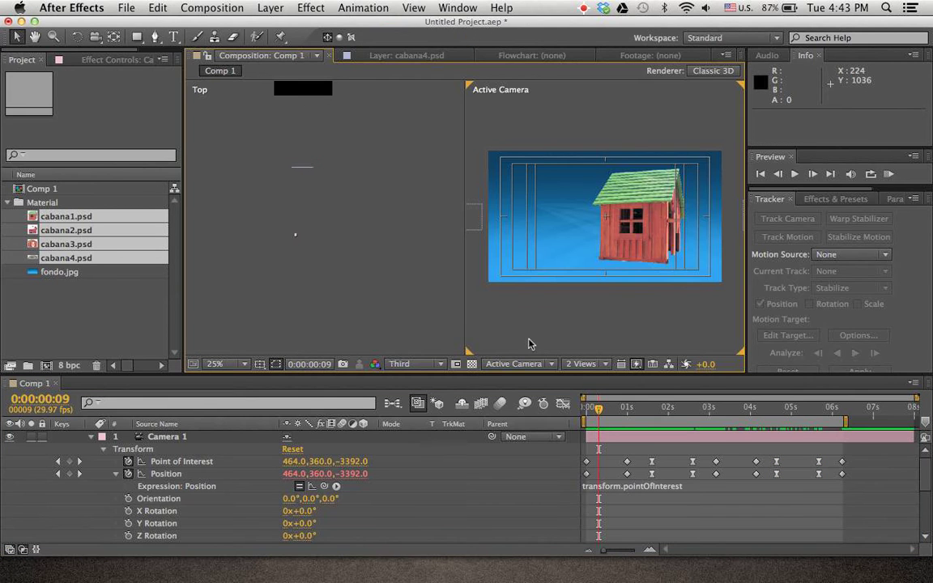
{"action": "left_click_drag", "start_coordinate": [833, 452], "coordinate": [573, 494]}
{"action": "left_click", "coordinate": [564, 404]}
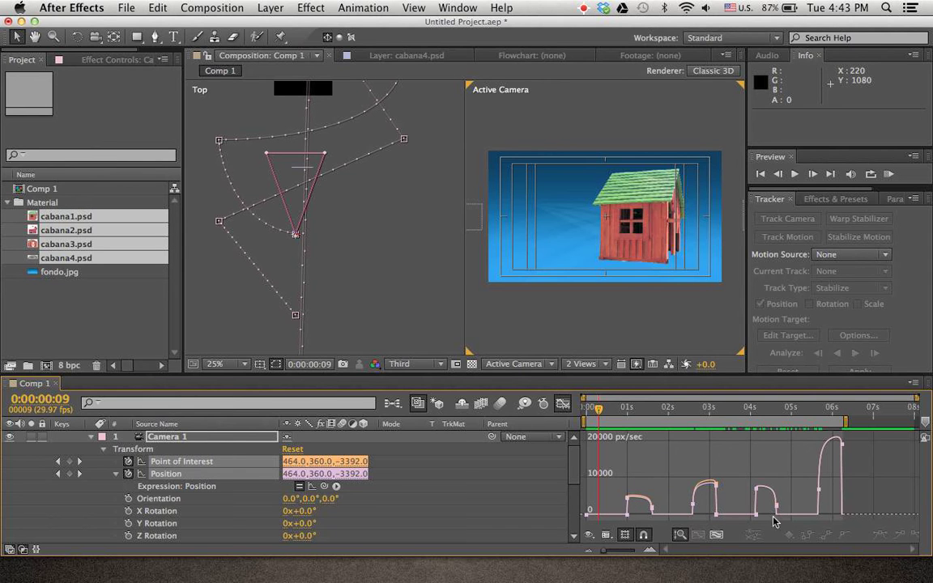
{"action": "left_click", "coordinate": [562, 404]}
{"action": "left_click", "coordinate": [638, 475]}
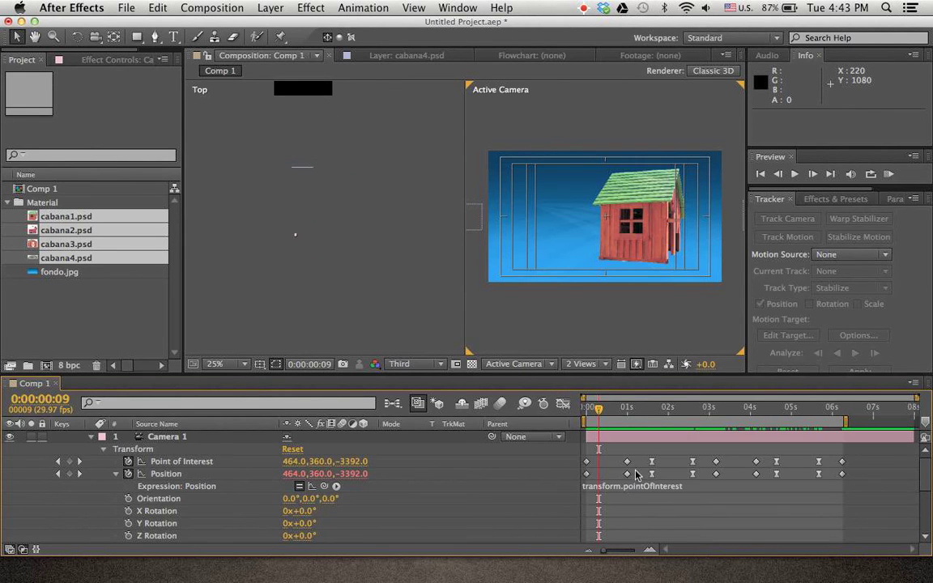
Apply Easy Ease In to Camera 1's Point of Interest and Position keyframes at about one second
{"action": "left_click_drag", "start_coordinate": [600, 411], "coordinate": [637, 414]}
{"action": "left_click_drag", "start_coordinate": [616, 463], "coordinate": [635, 485]}
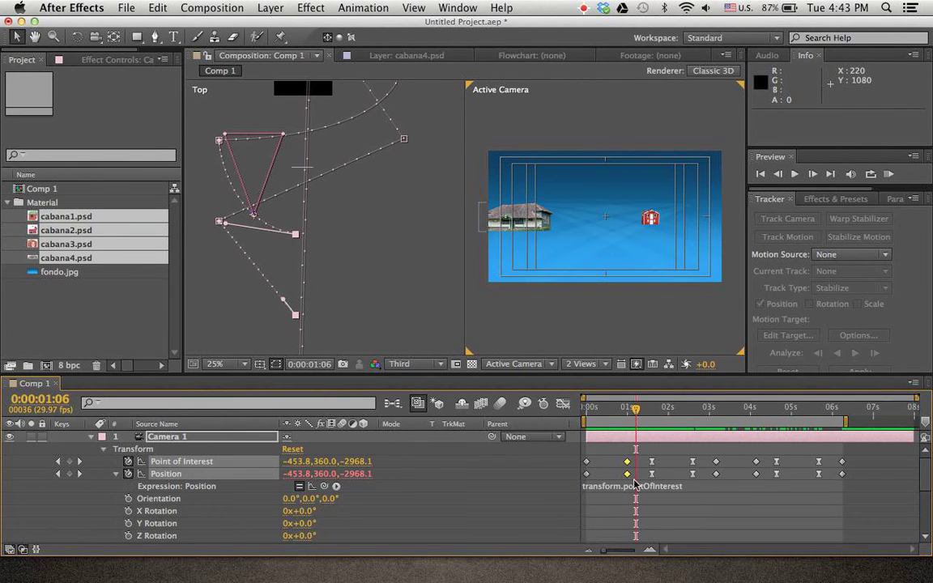
{"action": "left_click", "coordinate": [628, 473]}
{"action": "left_click_drag", "start_coordinate": [636, 410], "coordinate": [641, 413]}
{"action": "right_click", "coordinate": [629, 476]}
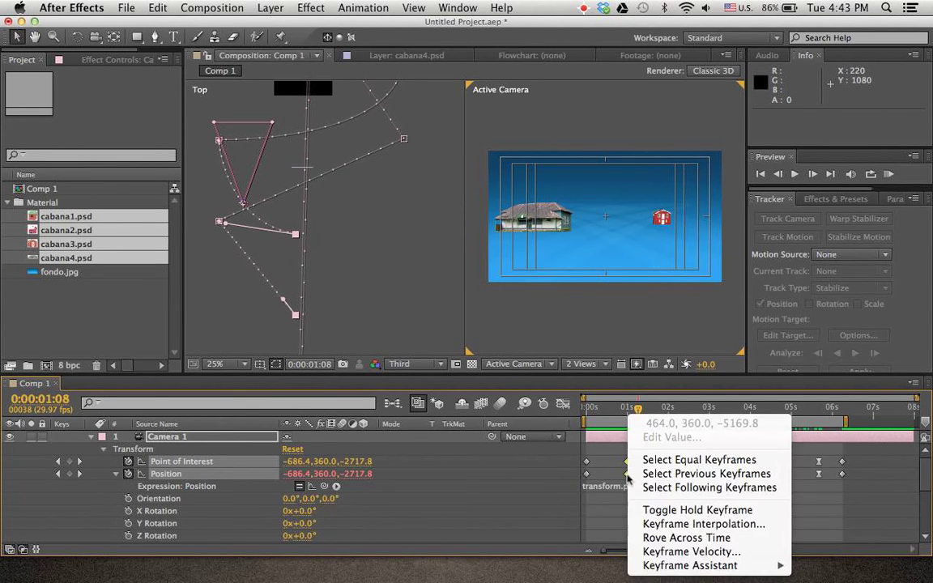
{"action": "mouse_move", "coordinate": [692, 567]}
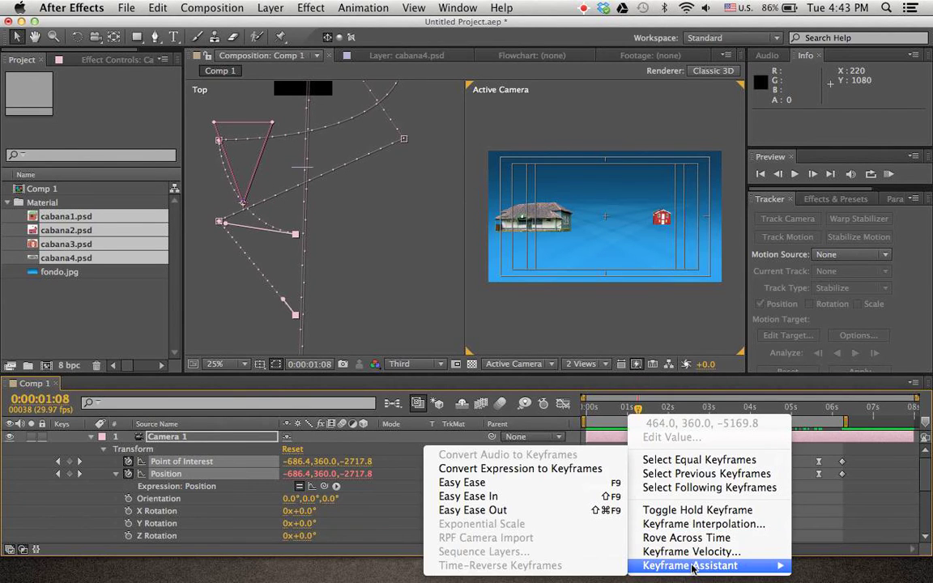
{"action": "left_click", "coordinate": [535, 495]}
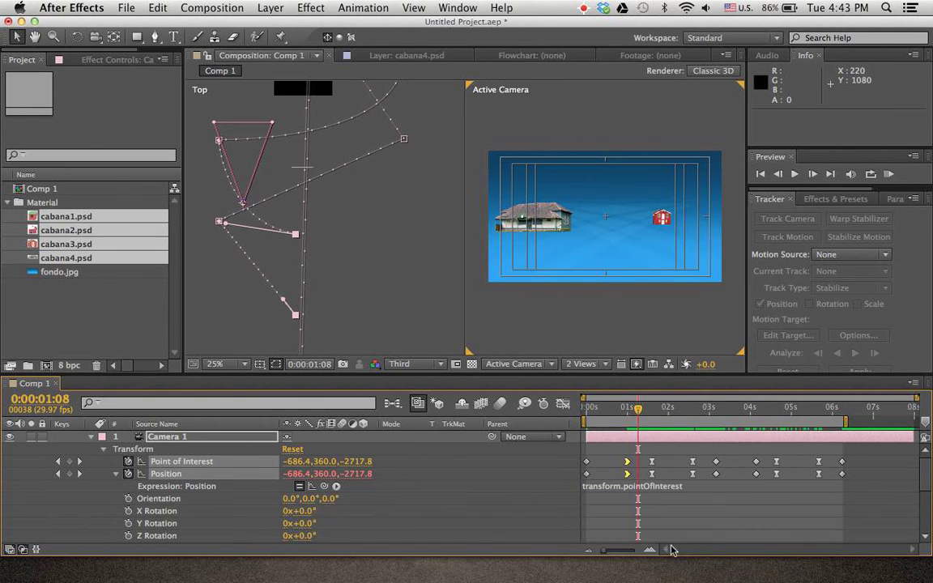
Apply Easy Ease to Camera 1's Point of Interest and Position keyframes at 0:00:01:18
{"action": "left_click_drag", "start_coordinate": [635, 412], "coordinate": [654, 412]}
{"action": "left_click_drag", "start_coordinate": [661, 458], "coordinate": [645, 490]}
{"action": "right_click", "coordinate": [652, 481]}
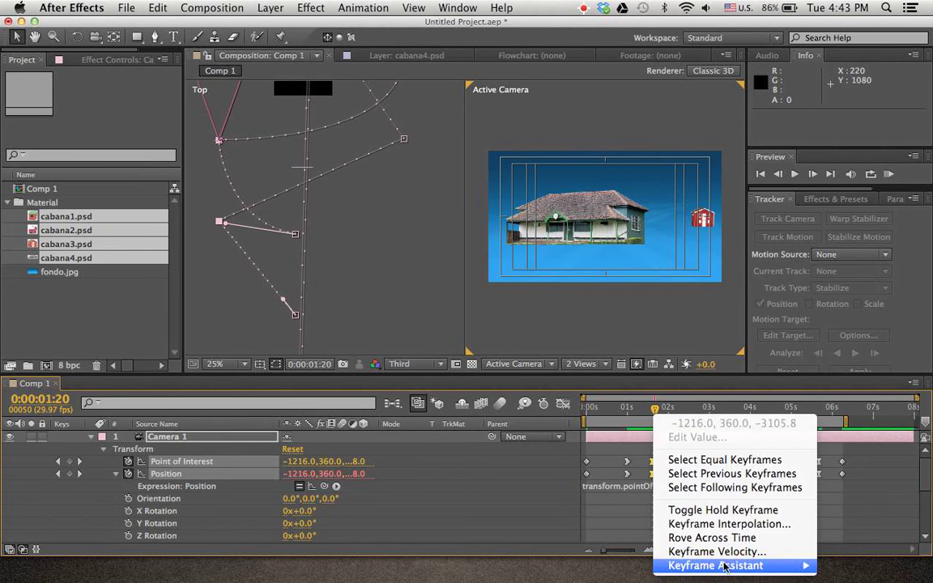
{"action": "mouse_move", "coordinate": [717, 566]}
{"action": "left_click", "coordinate": [596, 483]}
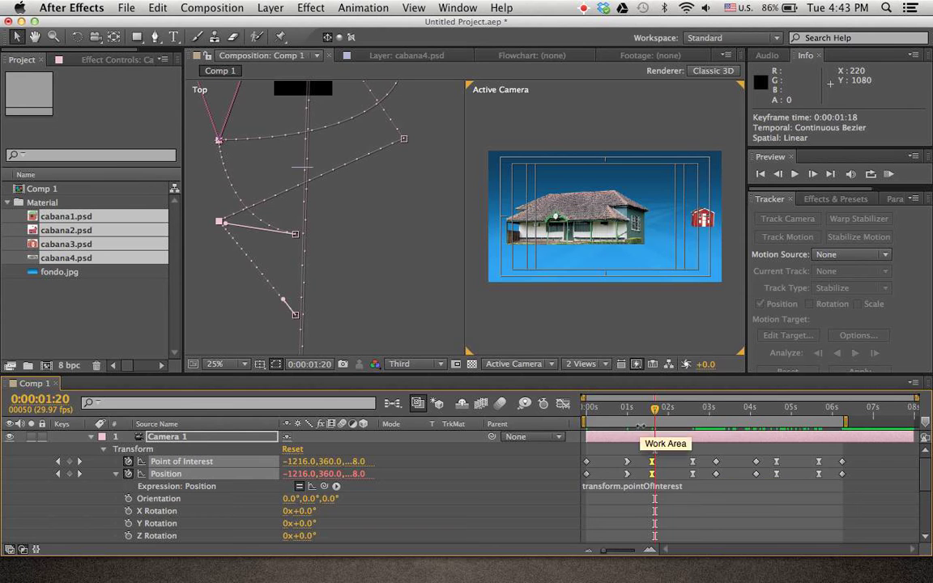
Try applying Easy Ease In directly to Camera 1's keyframes at 0:00:02:18
{"action": "left_click_drag", "start_coordinate": [646, 451], "coordinate": [619, 480]}
{"action": "left_click_drag", "start_coordinate": [630, 407], "coordinate": [677, 409]}
{"action": "left_click_drag", "start_coordinate": [680, 464], "coordinate": [700, 486]}
{"action": "right_click", "coordinate": [696, 483]}
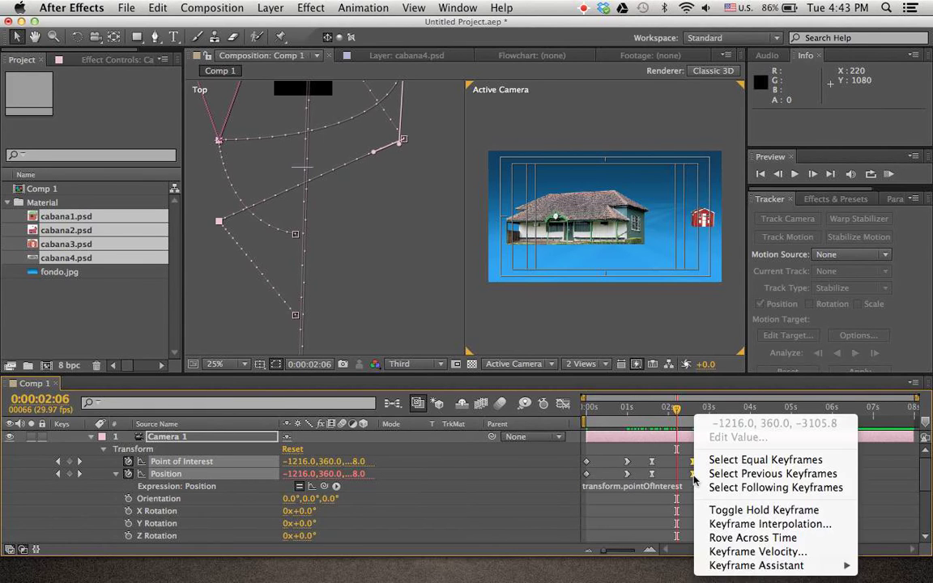
{"action": "mouse_move", "coordinate": [769, 565]}
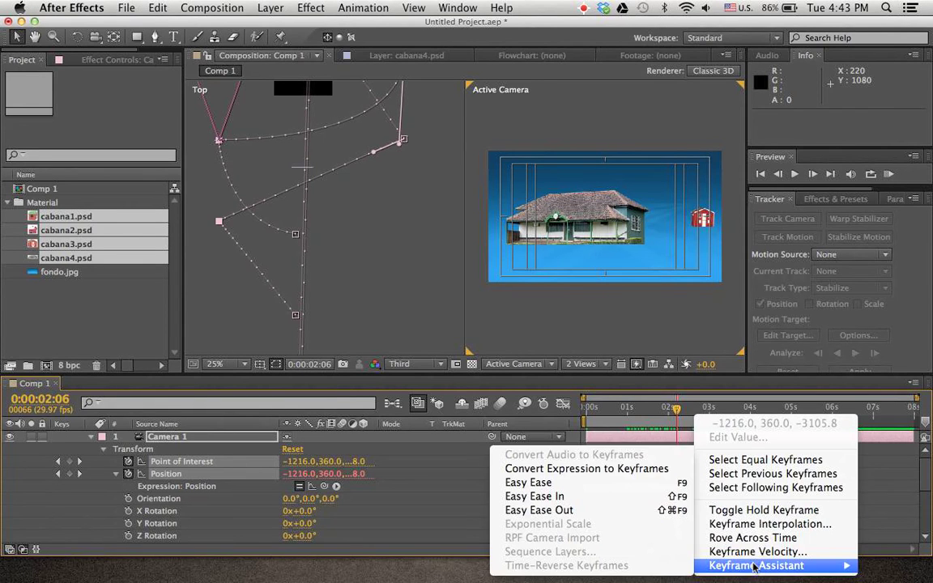
{"action": "left_click", "coordinate": [602, 497]}
Ease Camera 1's keyframes at 0:00:03:05, and reset those at 0:00:02:18 to linear before applying Easy Ease In to them
{"action": "left_click_drag", "start_coordinate": [686, 413], "coordinate": [725, 407]}
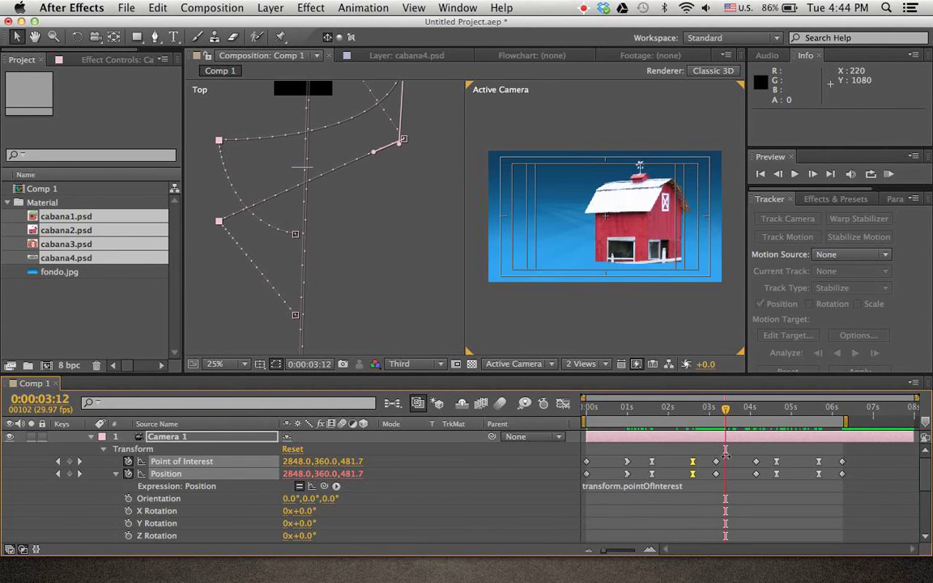
{"action": "left_click_drag", "start_coordinate": [705, 455], "coordinate": [710, 487]}
{"action": "left_click_drag", "start_coordinate": [687, 526], "coordinate": [699, 455]}
{"action": "right_click", "coordinate": [692, 475]}
{"action": "mouse_move", "coordinate": [763, 572]}
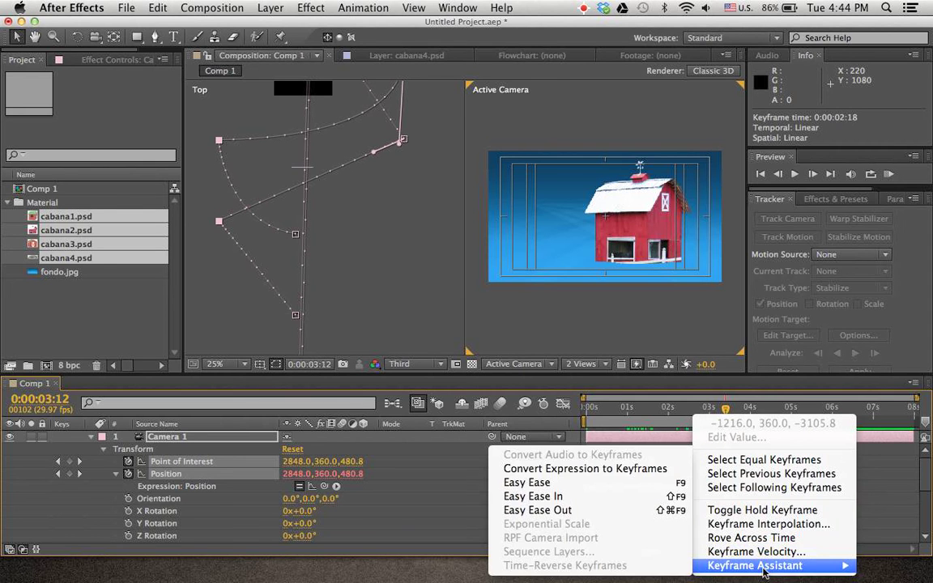
{"action": "left_click", "coordinate": [611, 497]}
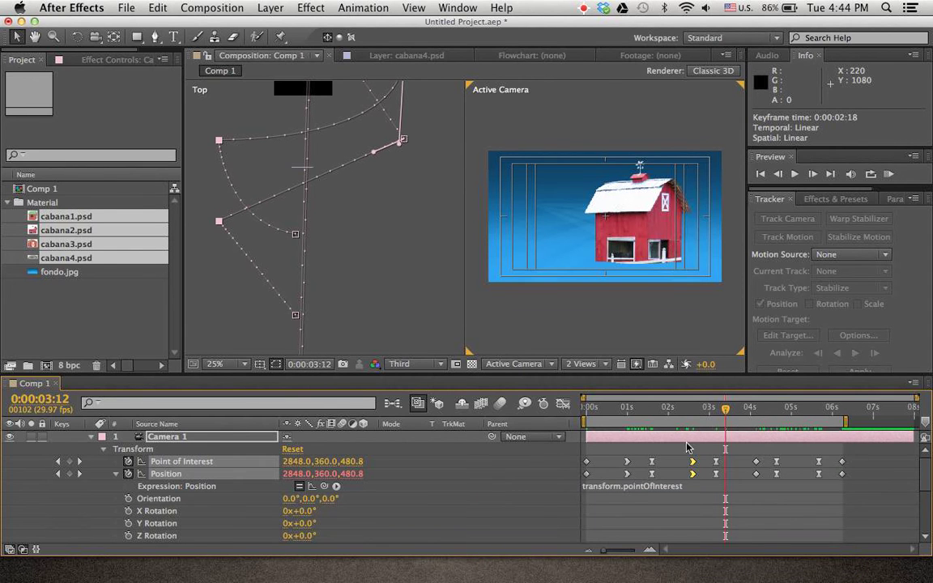
Apply Easy Ease In to Camera 1's Point of Interest and Position keyframes at 0:00:04:04
{"action": "left_click", "coordinate": [669, 409]}
{"action": "left_click_drag", "start_coordinate": [705, 413], "coordinate": [776, 422]}
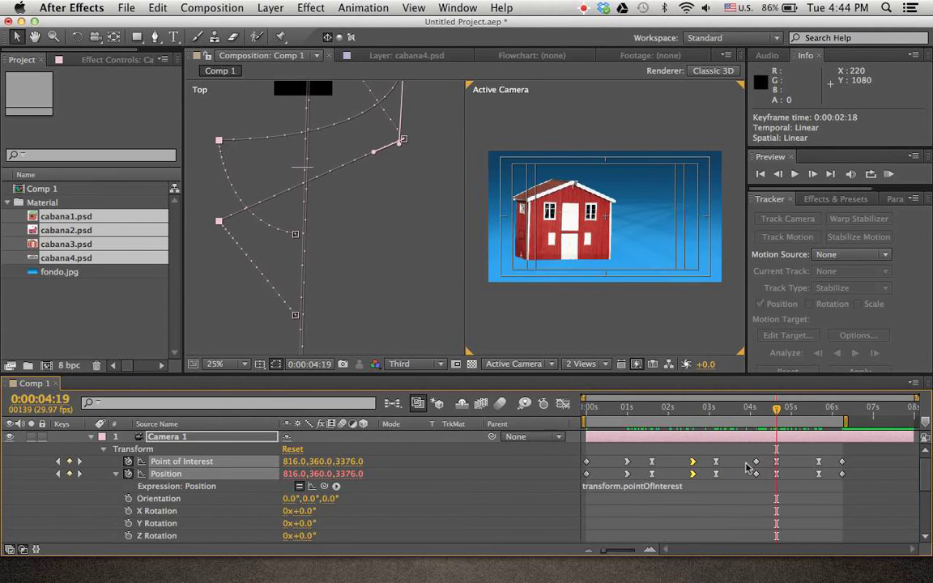
{"action": "left_click_drag", "start_coordinate": [749, 455], "coordinate": [760, 483]}
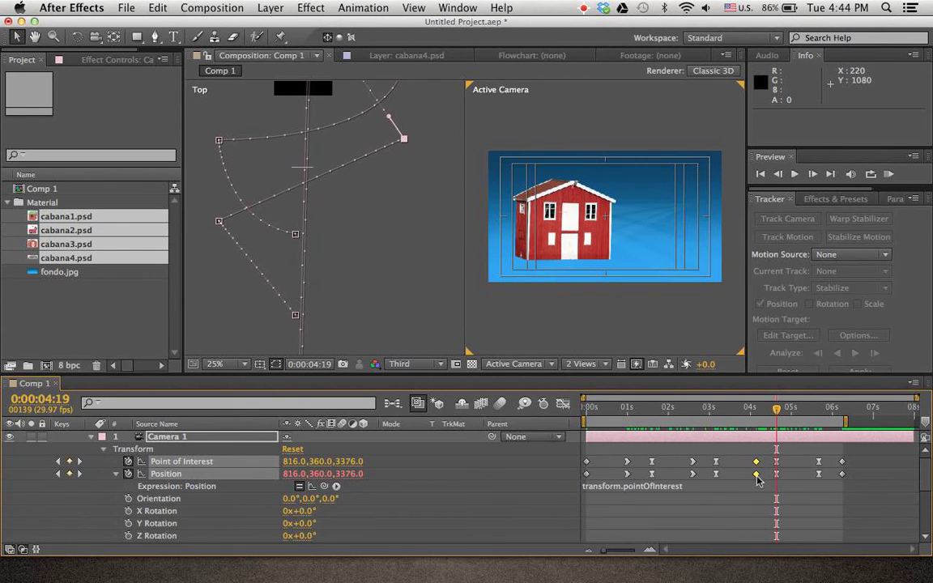
{"action": "left_click", "coordinate": [758, 477]}
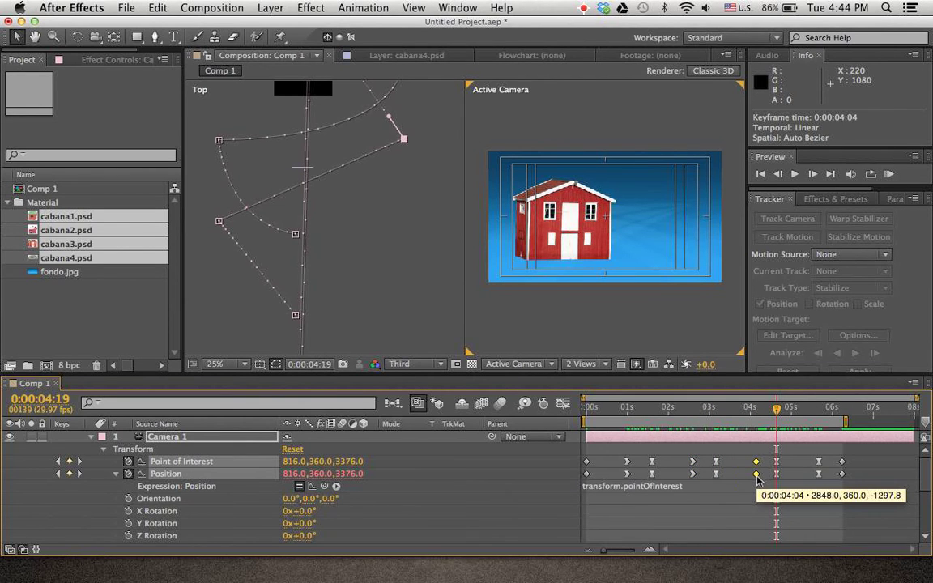
{"action": "right_click", "coordinate": [758, 479]}
{"action": "mouse_move", "coordinate": [826, 567]}
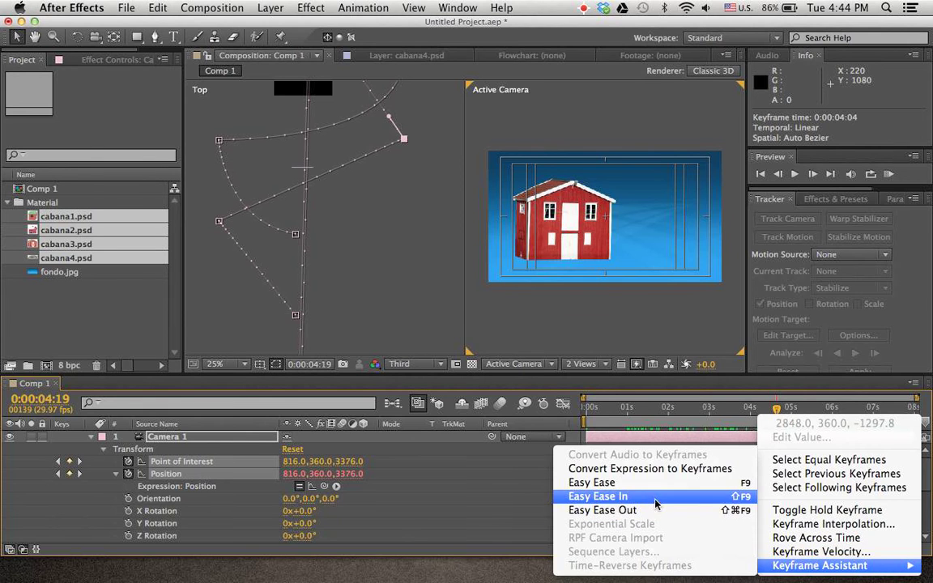
{"action": "left_click", "coordinate": [598, 495]}
Try applying Easy Ease In directly to Camera 1's keyframes at 0:00:05:20
{"action": "left_click_drag", "start_coordinate": [796, 458], "coordinate": [818, 476]}
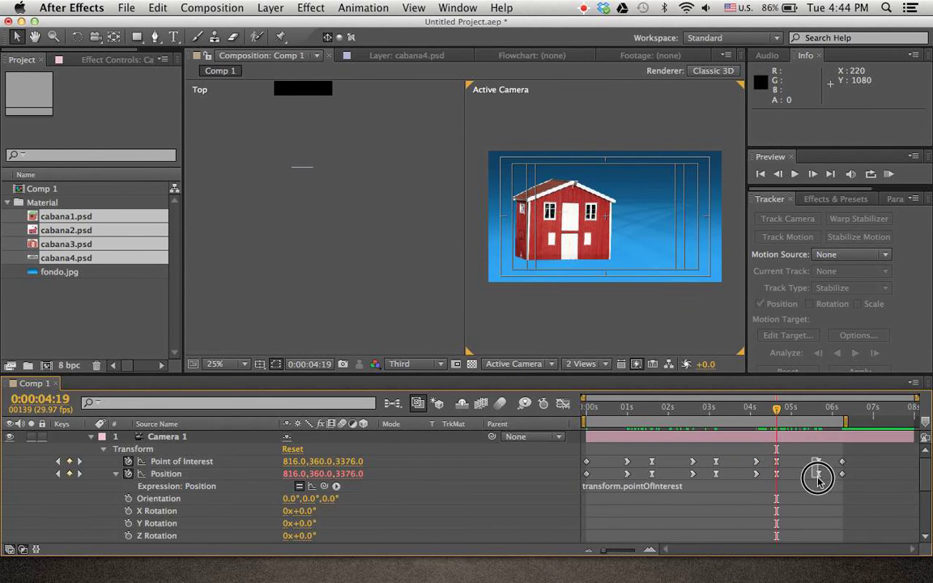
{"action": "right_click", "coordinate": [822, 482]}
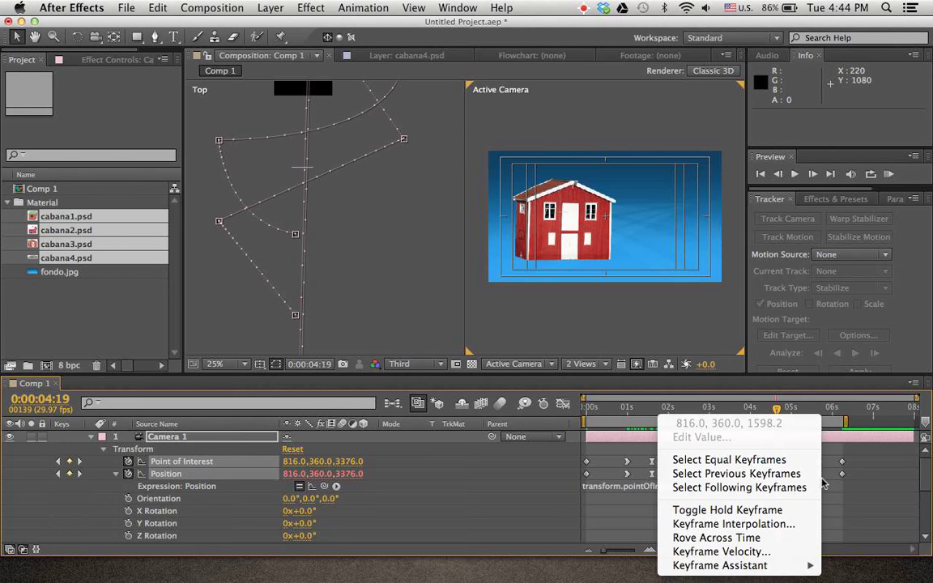
{"action": "mouse_move", "coordinate": [747, 567]}
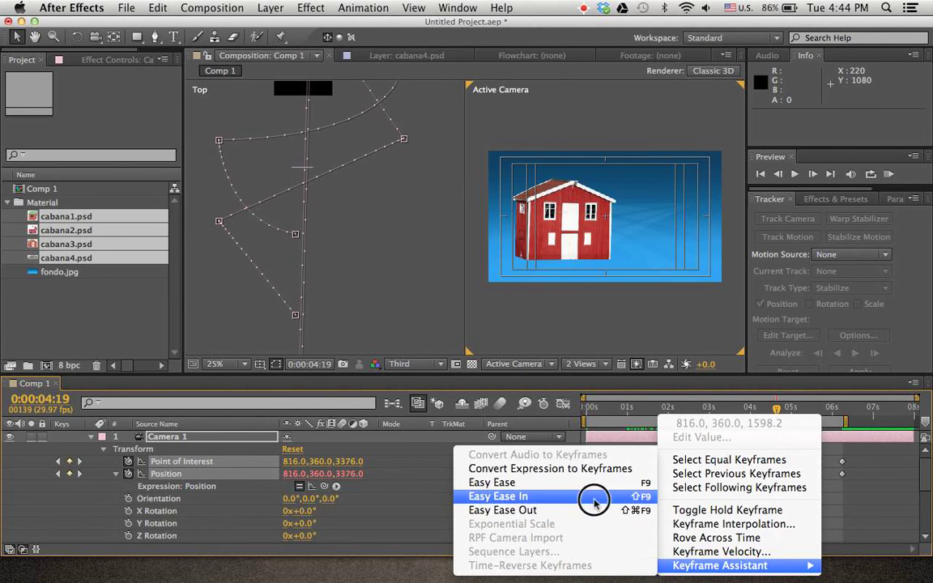
{"action": "left_click", "coordinate": [518, 496]}
Reset Camera 1's Point of Interest and Position keyframes at 0:00:05:20 to linear, and apply Easy Ease In to them
{"action": "left_click", "coordinate": [820, 476], "text": "super"}
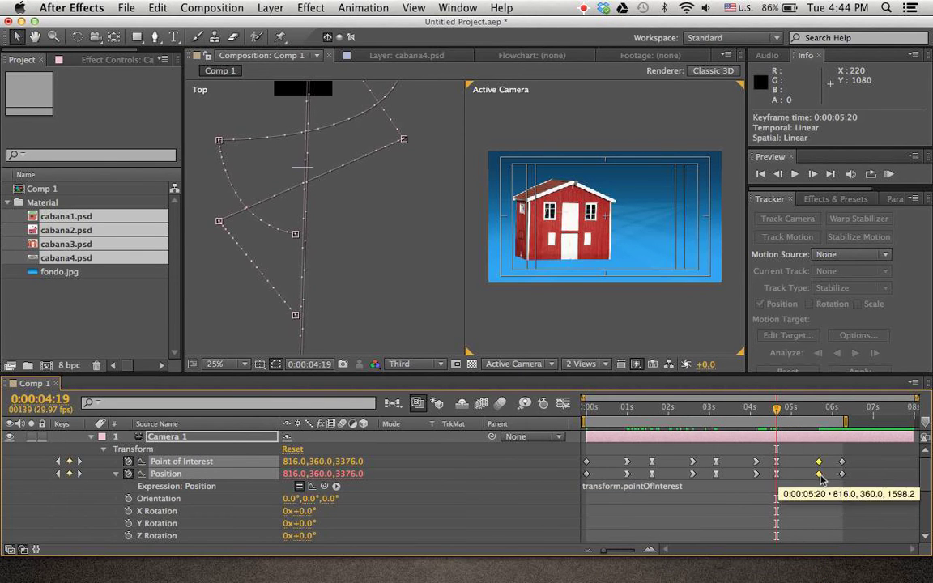
{"action": "right_click", "coordinate": [822, 480]}
{"action": "mouse_move", "coordinate": [729, 566]}
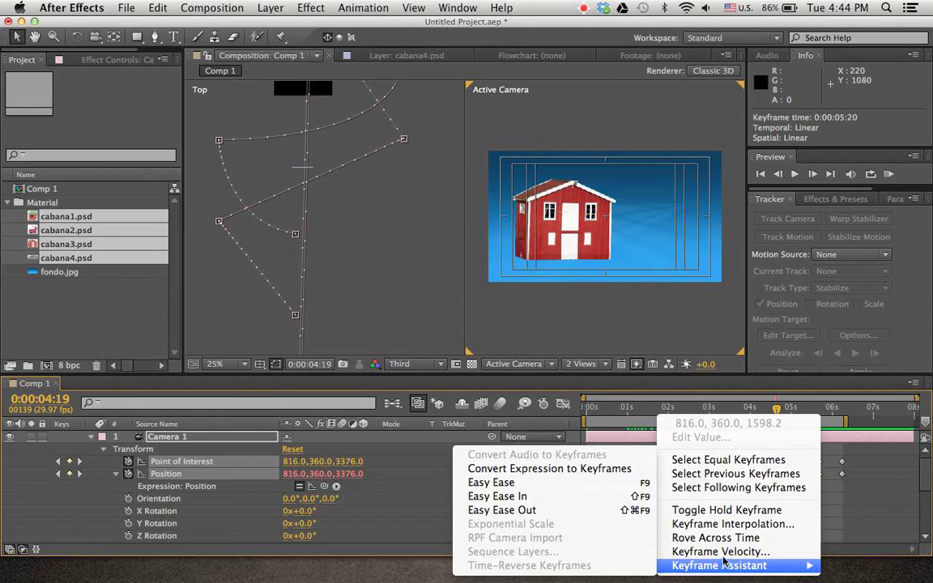
{"action": "left_click", "coordinate": [569, 497]}
Apply Easy Ease to Camera 1's final Point of Interest and Position keyframes at 0:00:06:08
{"action": "left_click_drag", "start_coordinate": [776, 408], "coordinate": [844, 411]}
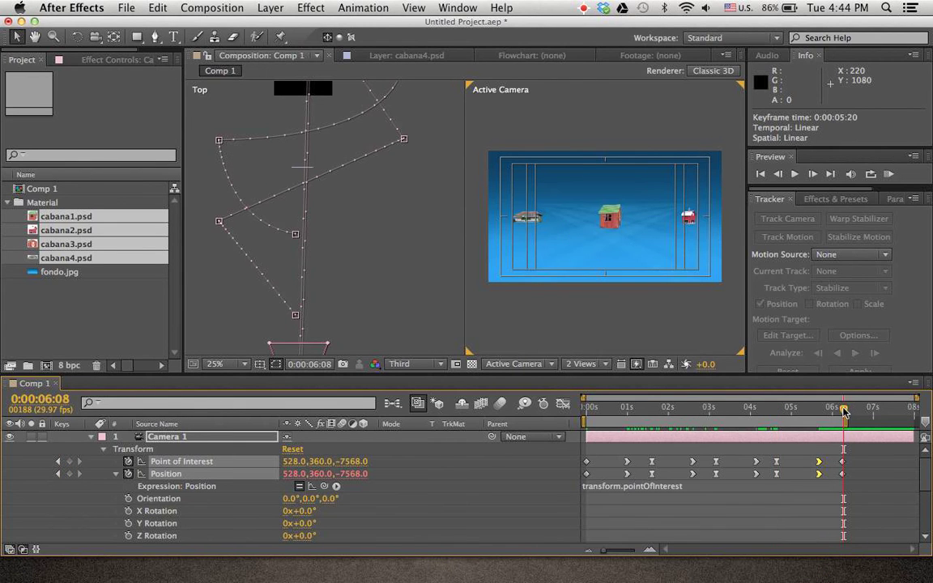
{"action": "left_click", "coordinate": [842, 476]}
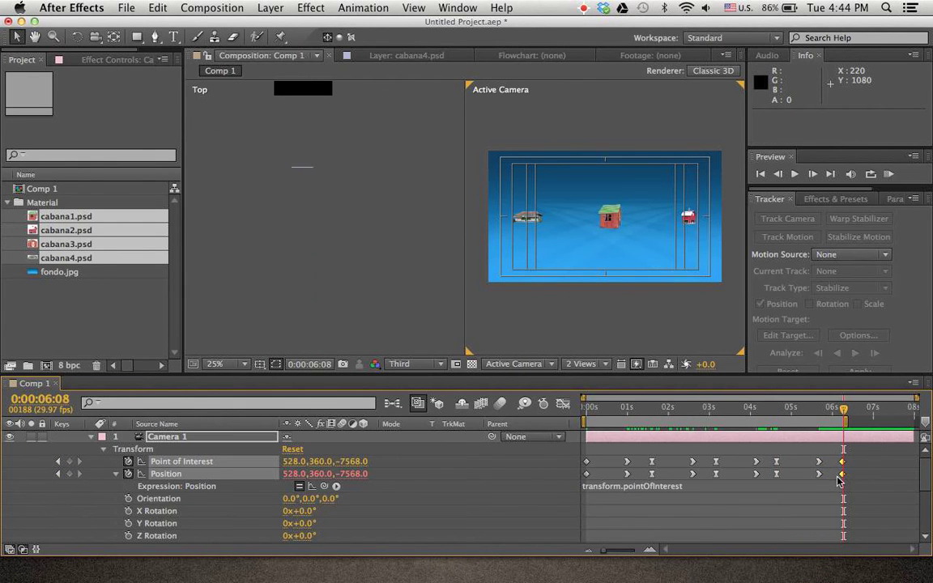
{"action": "right_click", "coordinate": [844, 481]}
{"action": "mouse_move", "coordinate": [810, 565]}
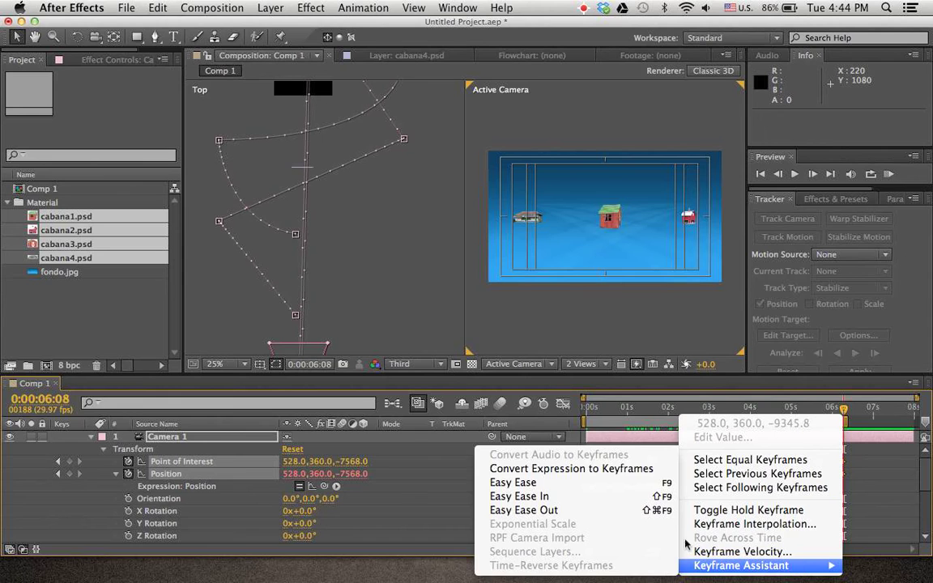
{"action": "left_click", "coordinate": [607, 484]}
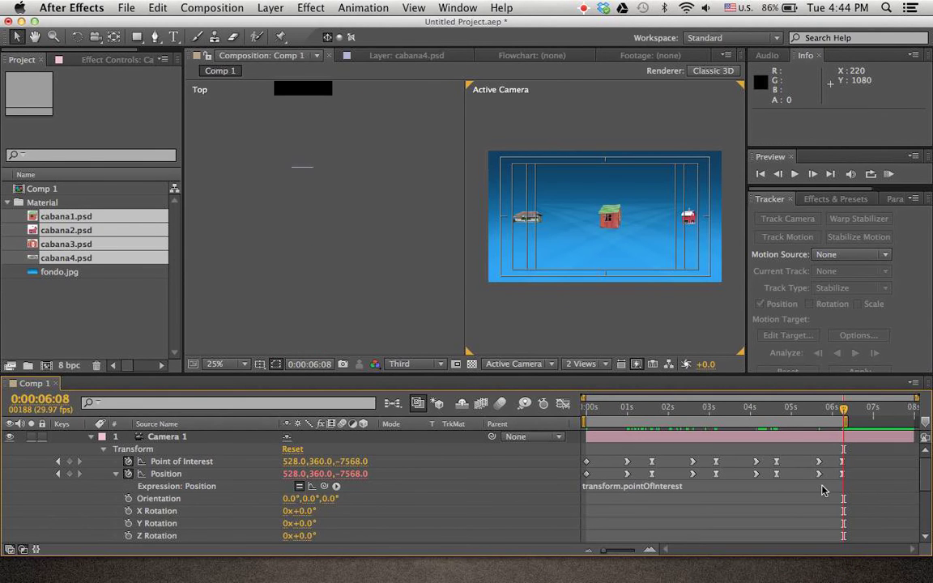
Extend the end of the work area slightly past Camera 1's final keyframes
{"action": "left_click_drag", "start_coordinate": [820, 409], "coordinate": [865, 421]}
{"action": "left_click", "coordinate": [848, 486]}
{"action": "key", "text": "super+s"}
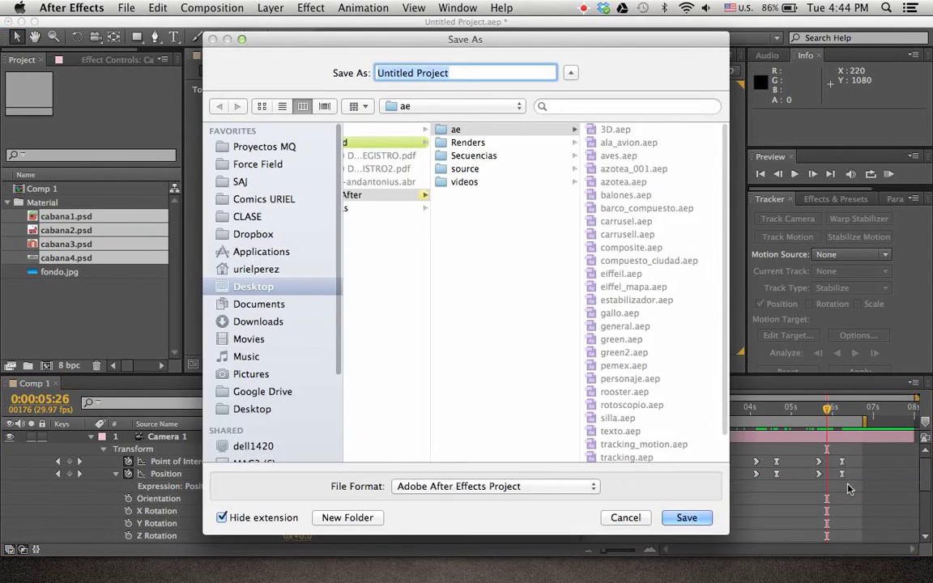
{"action": "key", "text": "Escape"}
{"action": "left_click", "coordinate": [778, 515]}
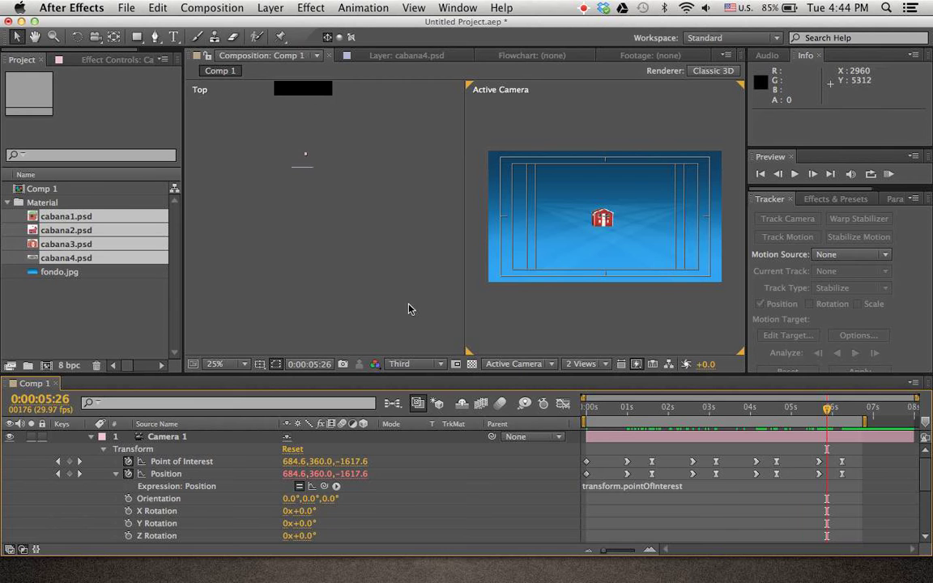
Create a black 1280 x 720 px solid layer in the composition
{"action": "right_click", "coordinate": [494, 312]}
{"action": "mouse_move", "coordinate": [505, 321]}
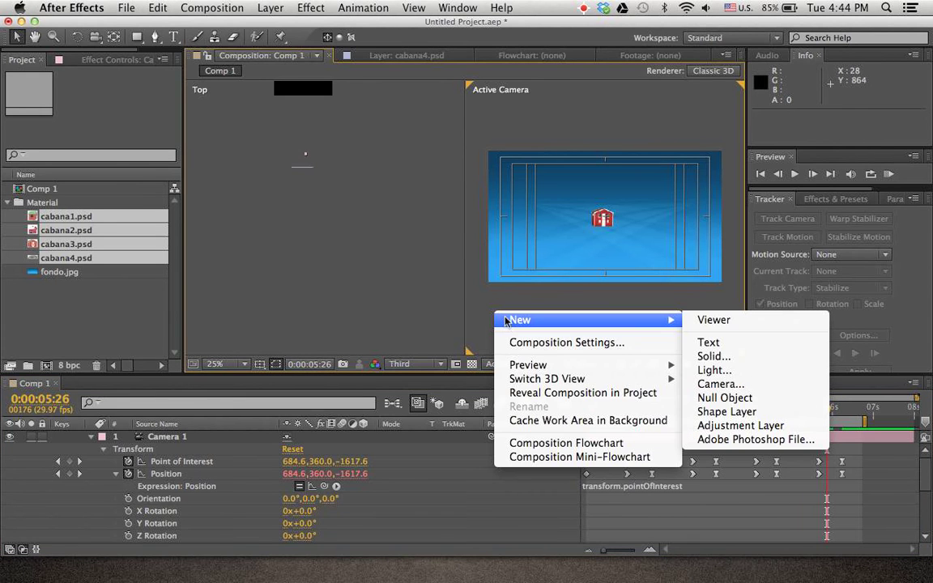
{"action": "left_click", "coordinate": [706, 356]}
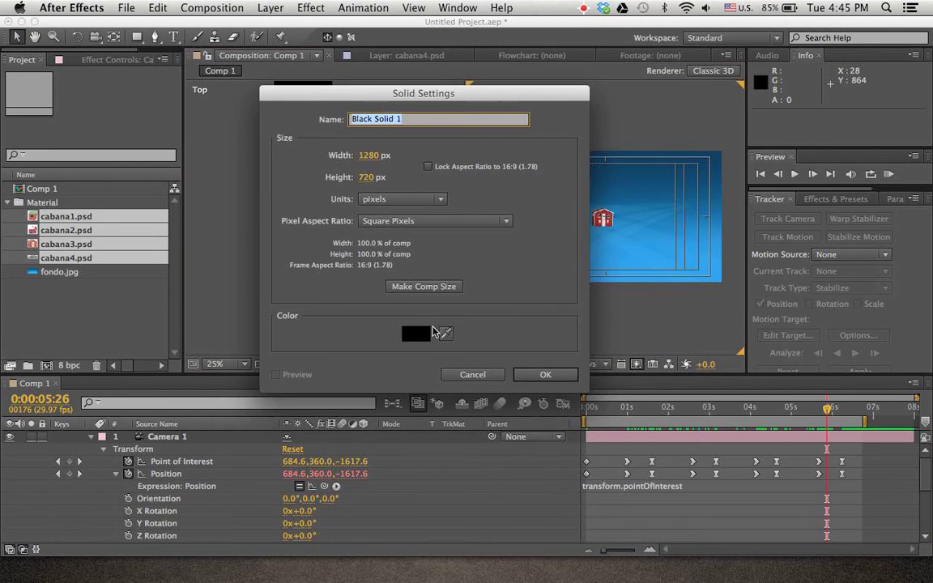
{"action": "left_click", "coordinate": [559, 374]}
Keyframe Black Solid 1's opacity from 0% at 0:00:05:27 to 100% at 0:00:06:12, and trim the layer's start to 0:00:05:27
{"action": "left_click_drag", "start_coordinate": [827, 409], "coordinate": [850, 407]}
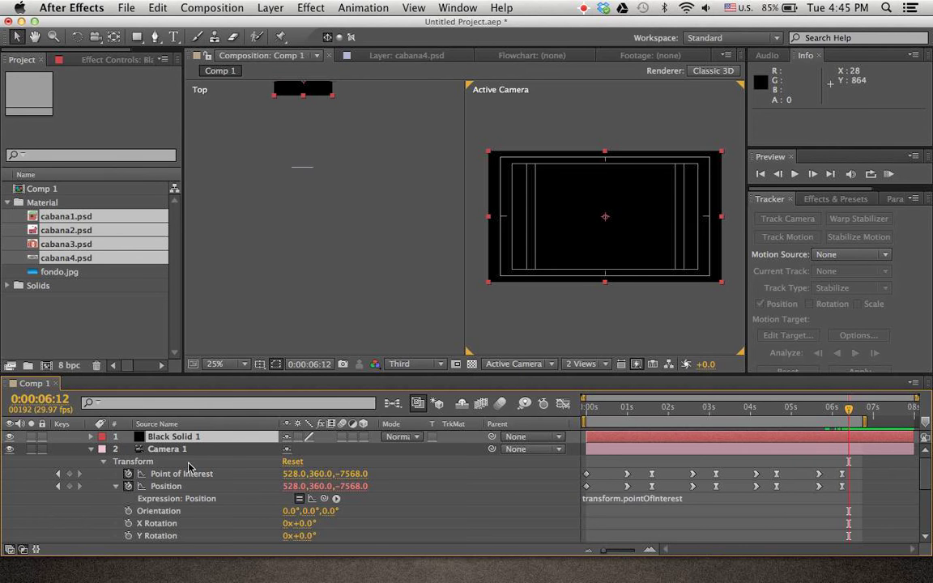
{"action": "key", "text": "t"}
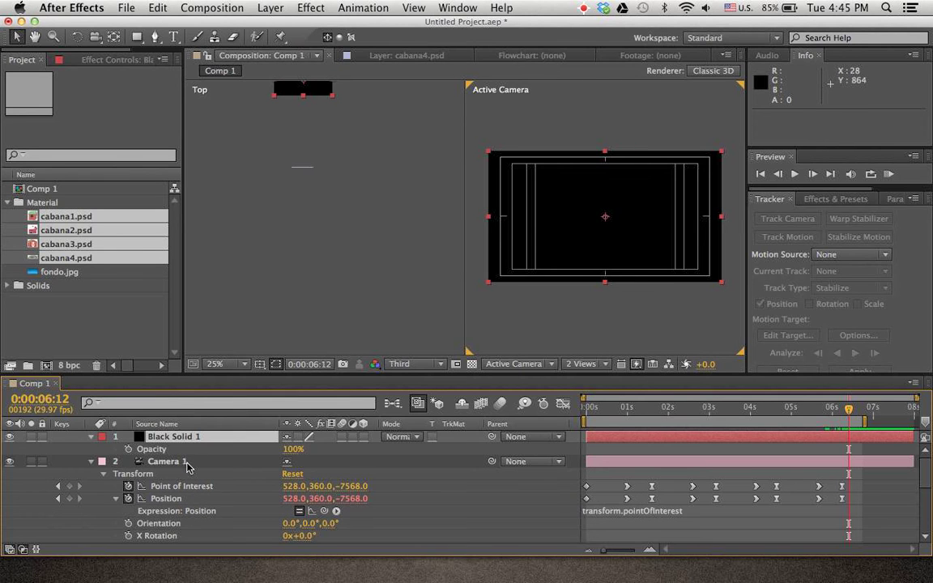
{"action": "left_click", "coordinate": [127, 449]}
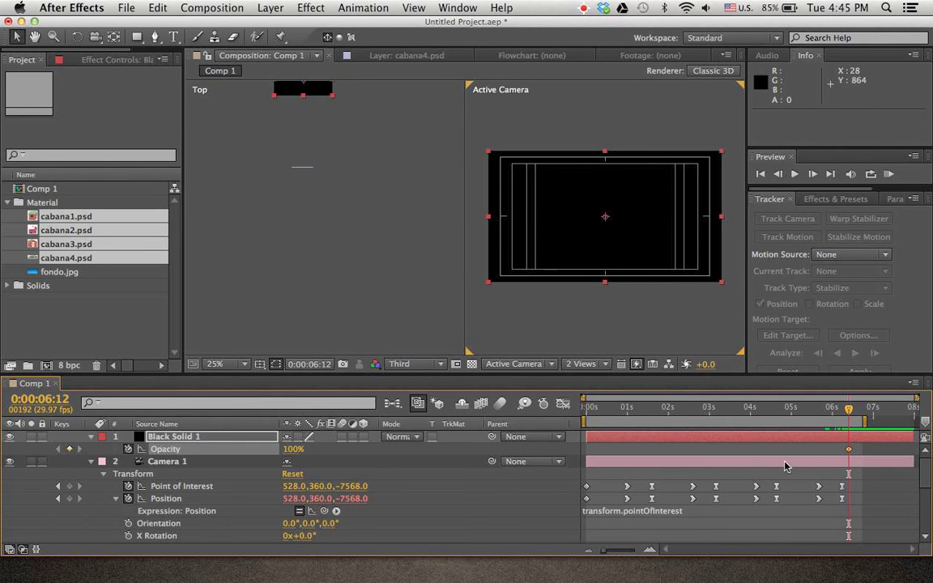
{"action": "left_click_drag", "start_coordinate": [852, 416], "coordinate": [829, 417]}
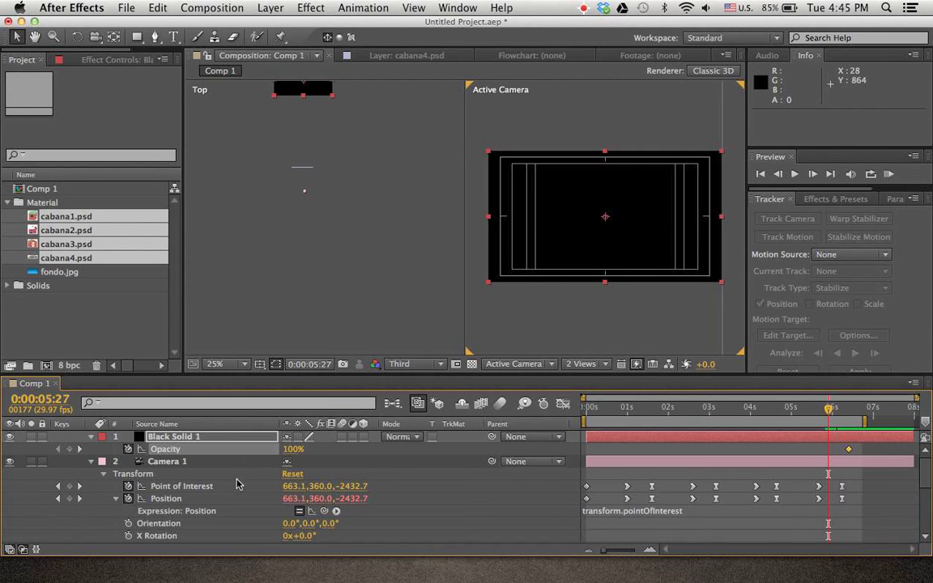
{"action": "left_click", "coordinate": [291, 449]}
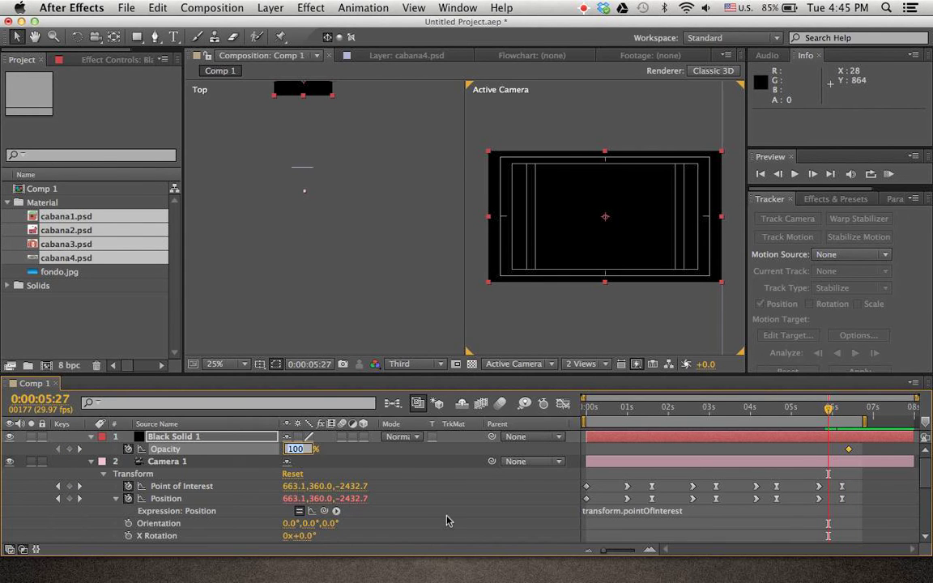
{"action": "key", "text": "Return"}
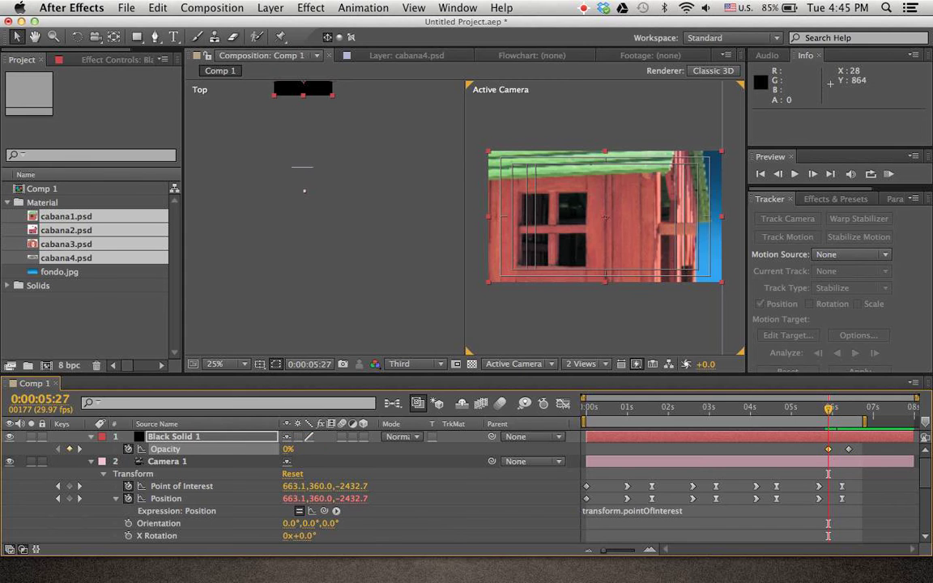
{"action": "left_click", "coordinate": [838, 442]}
{"action": "key", "text": "alt+bracketleft"}
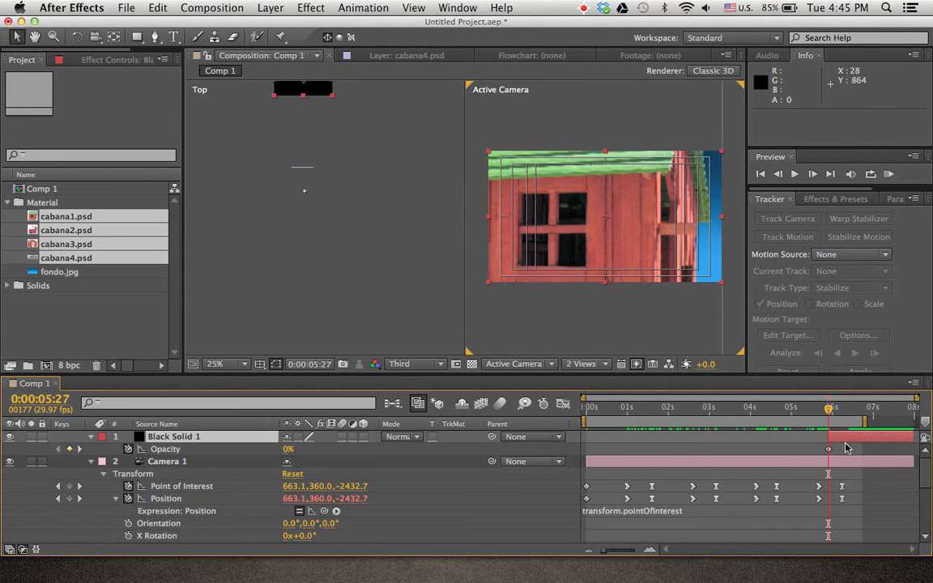
Apply Easy Ease to both of Black Solid 1's opacity keyframes and preview the fade to black
{"action": "left_click_drag", "start_coordinate": [822, 442], "coordinate": [864, 461]}
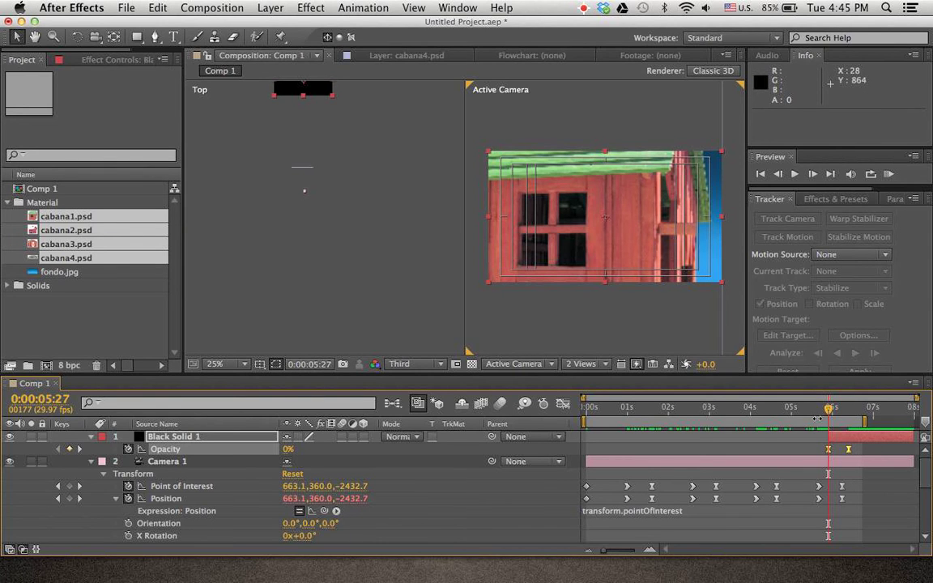
{"action": "left_click", "coordinate": [888, 173]}
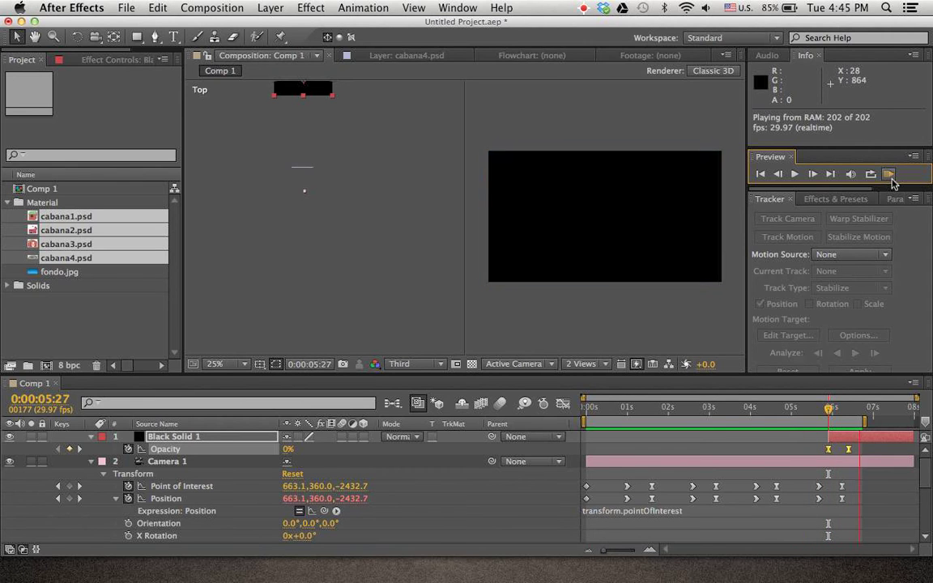
{"action": "key", "text": "space"}
With the work area extended to the composition's end, move Camera 1's last keyframes and the solid's last opacity keyframe to 0:00:07:00 and preview
{"action": "left_click_drag", "start_coordinate": [863, 474], "coordinate": [873, 499]}
{"action": "left_click_drag", "start_coordinate": [865, 421], "coordinate": [916, 421]}
{"action": "left_click_drag", "start_coordinate": [848, 450], "coordinate": [876, 449]}
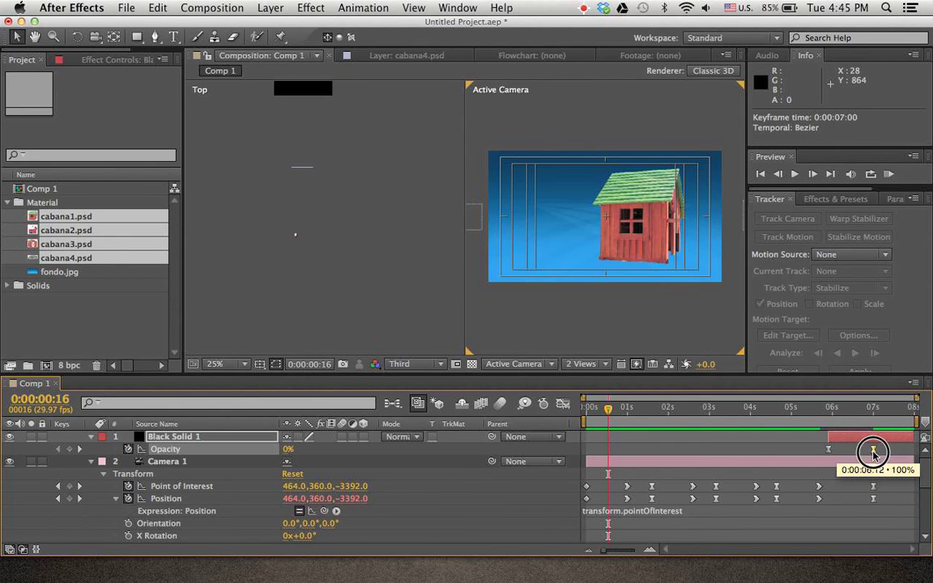
{"action": "left_click", "coordinate": [888, 173]}
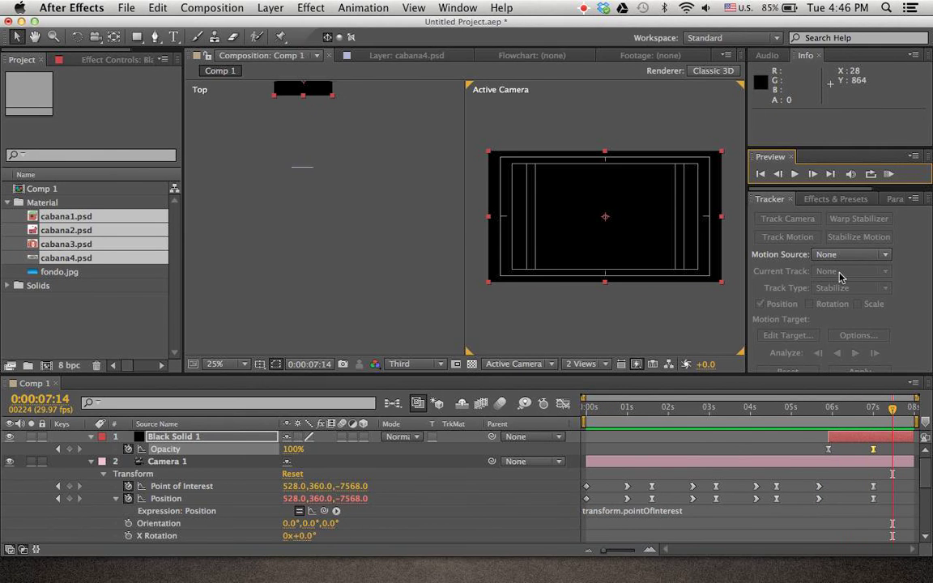
Save the project as viaje_de_camara in the ae folder
{"action": "key", "text": "super+s"}
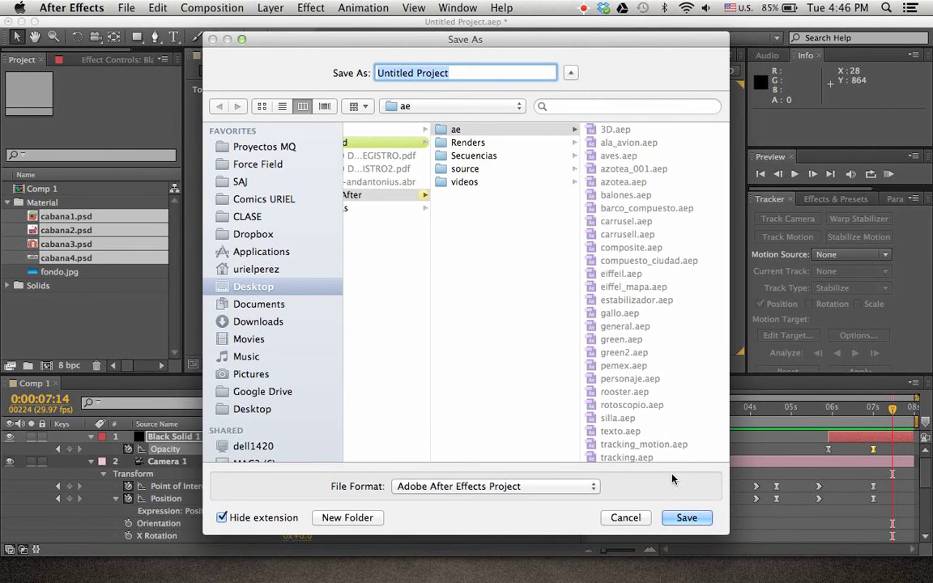
{"action": "type", "text": "via"}
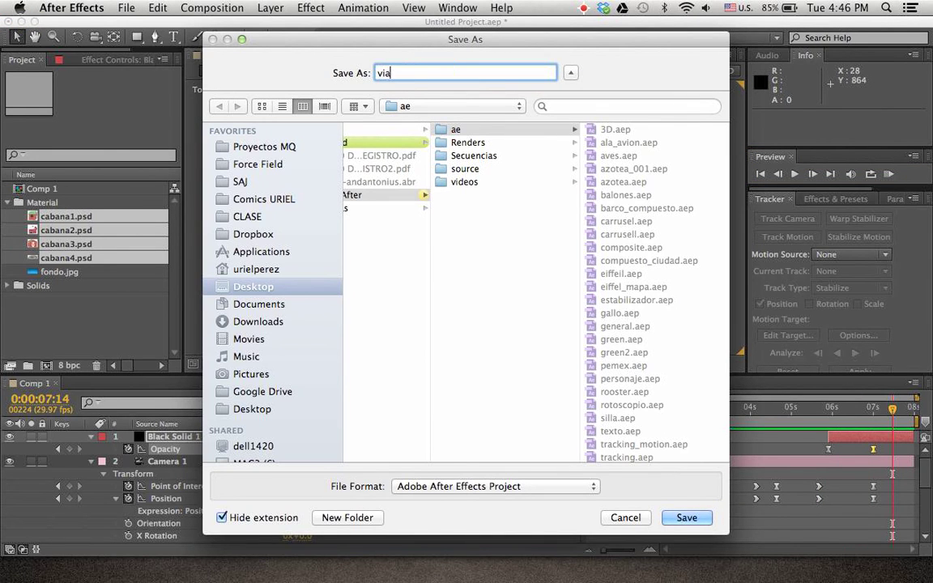
{"action": "type", "text": "je de"}
{"action": "key", "text": "BackSpace"}
{"action": "key", "text": "BackSpace"}
{"action": "key", "text": "BackSpace"}
{"action": "type", "text": "_"}
{"action": "key", "text": "BackSpace"}
{"action": "type", "text": "_de_camara"}
{"action": "key", "text": "Return"}
Enable motion blur for the composition and preview the animation from the first frame
{"action": "left_click_drag", "start_coordinate": [608, 410], "coordinate": [525, 438]}
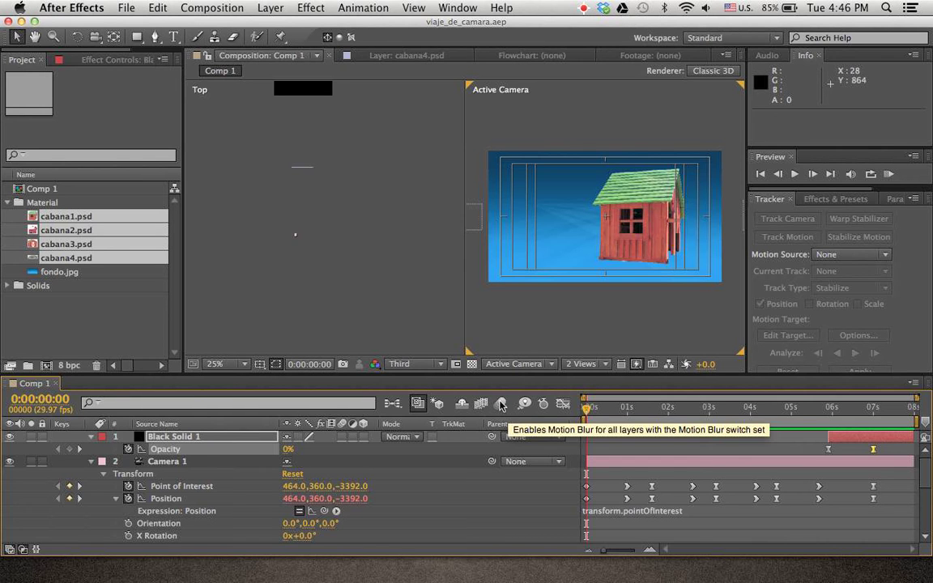
{"action": "left_click", "coordinate": [501, 404]}
{"action": "left_click", "coordinate": [888, 174]}
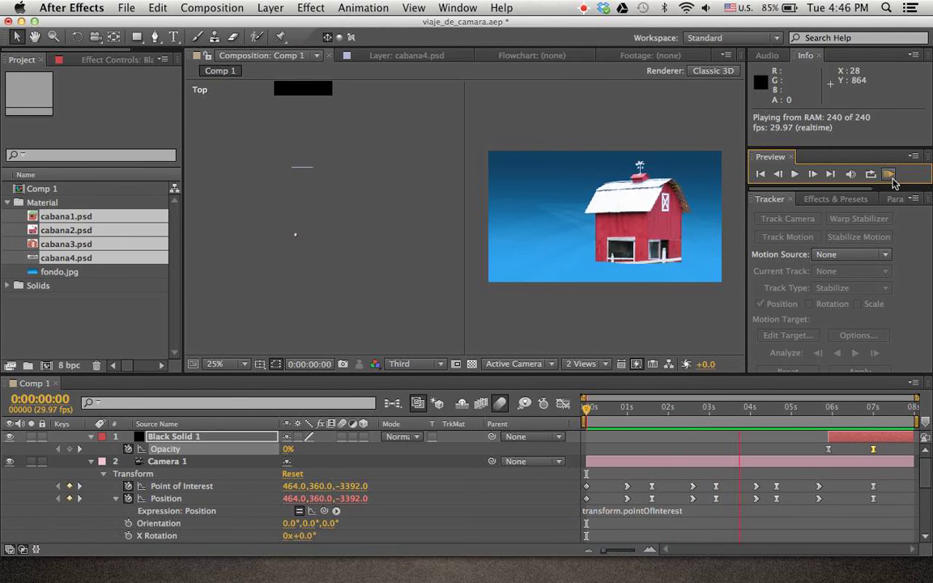
{"action": "left_click", "coordinate": [891, 181]}
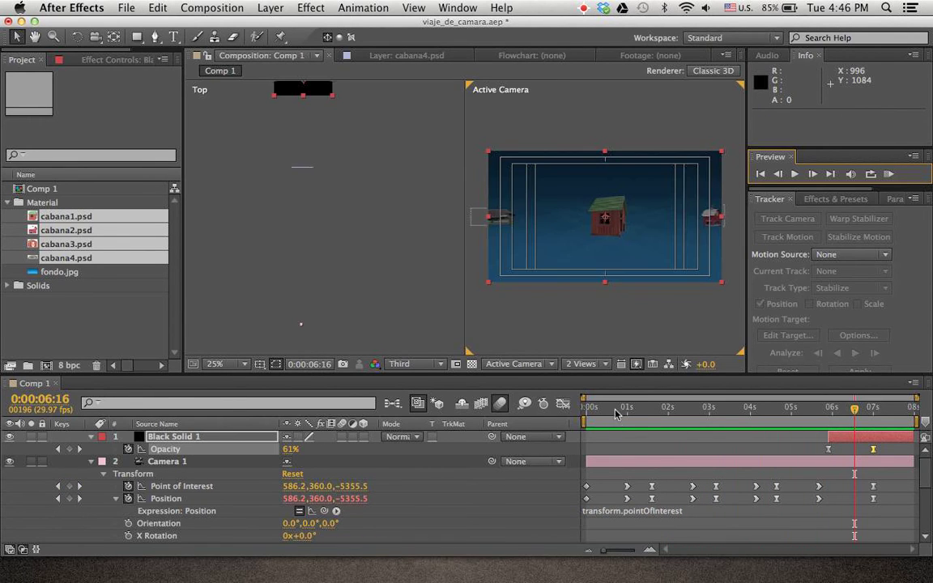
{"action": "left_click", "coordinate": [588, 413]}
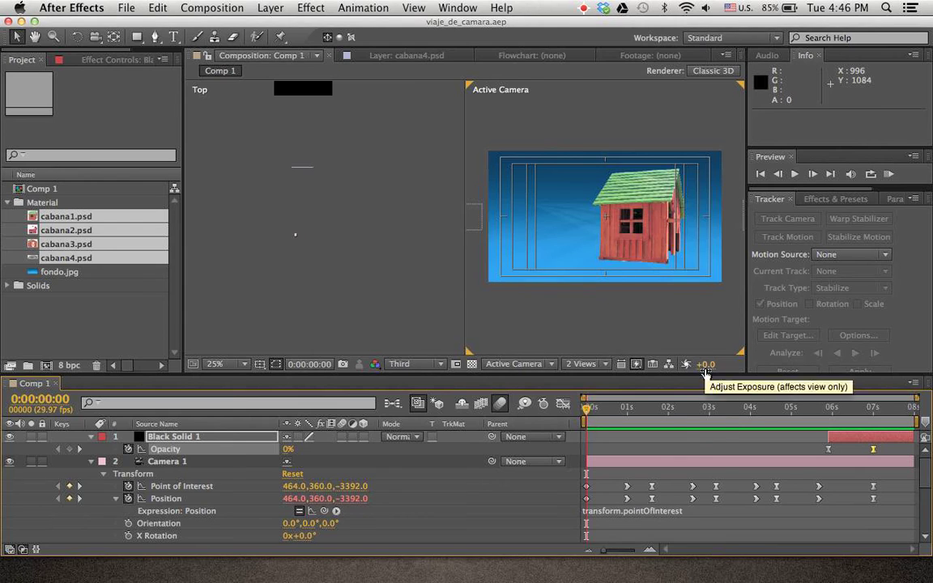
Collapse the expanded properties of all layers in Comp 1, leaving no layer selected
{"action": "left_click", "coordinate": [636, 323]}
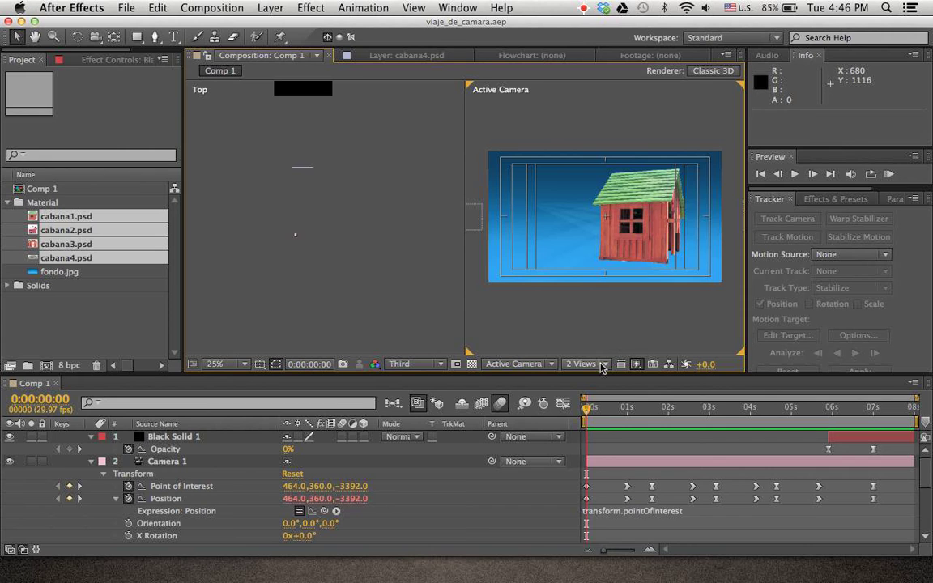
{"action": "key", "text": "super+a"}
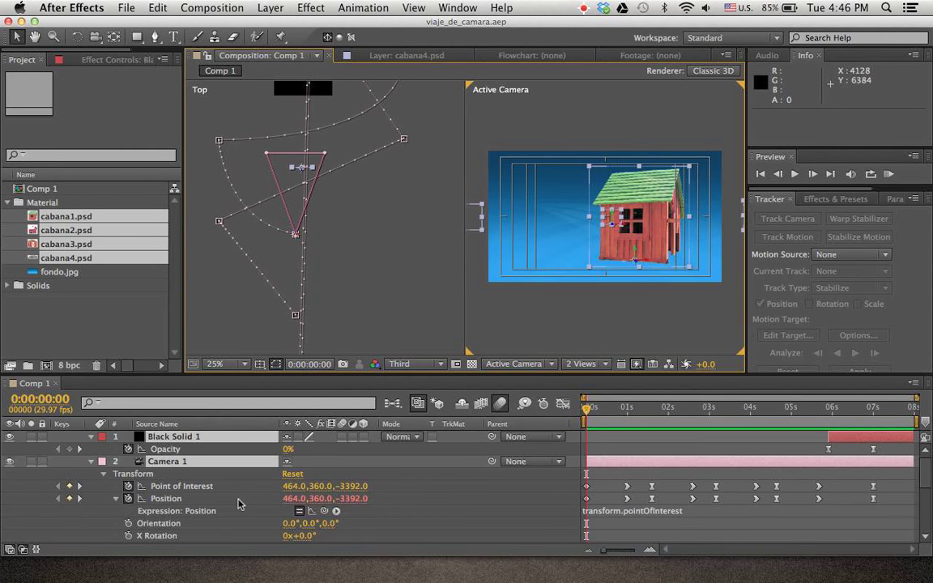
{"action": "key", "text": "u"}
{"action": "left_click", "coordinate": [267, 537]}
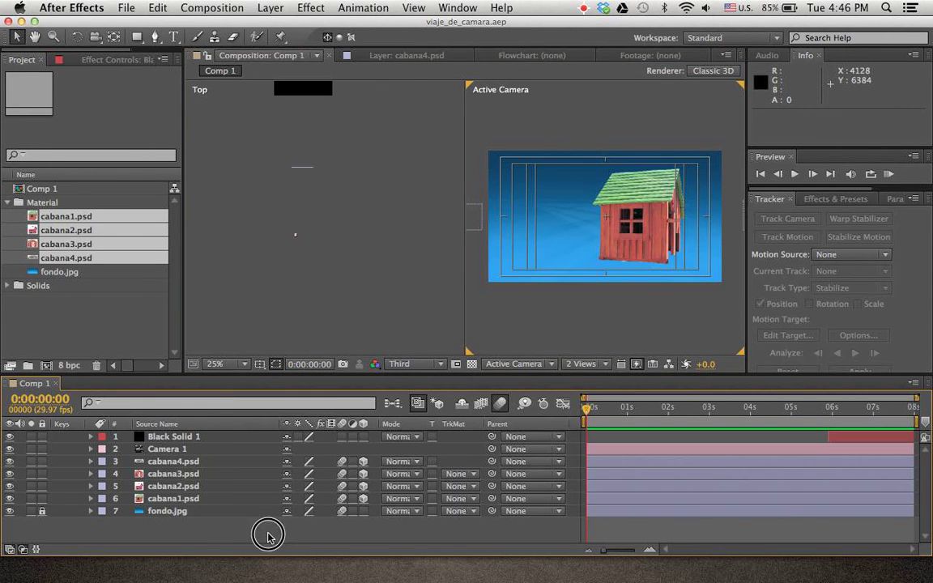
{"action": "left_click", "coordinate": [556, 308]}
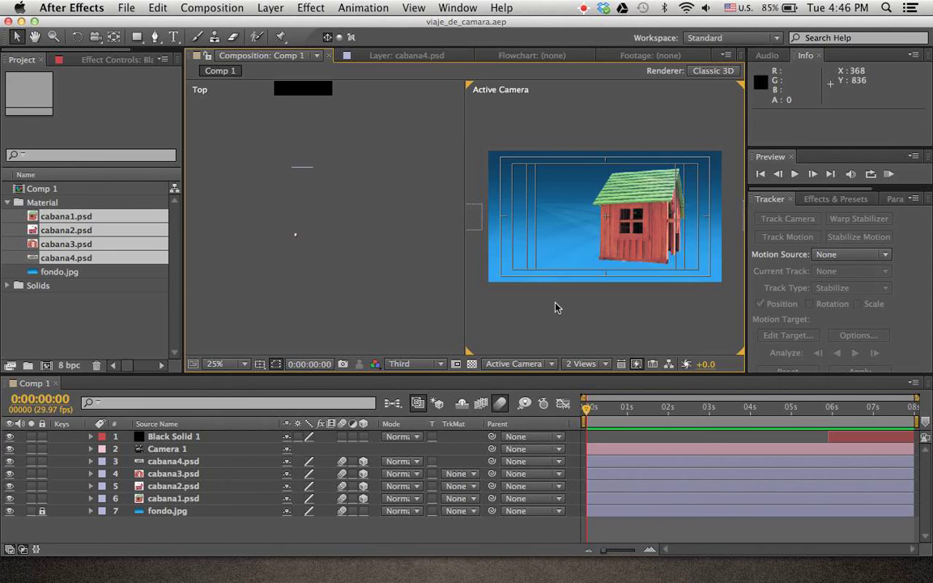
Activate the Type tool and set the font to Courier
{"action": "left_click", "coordinate": [173, 37]}
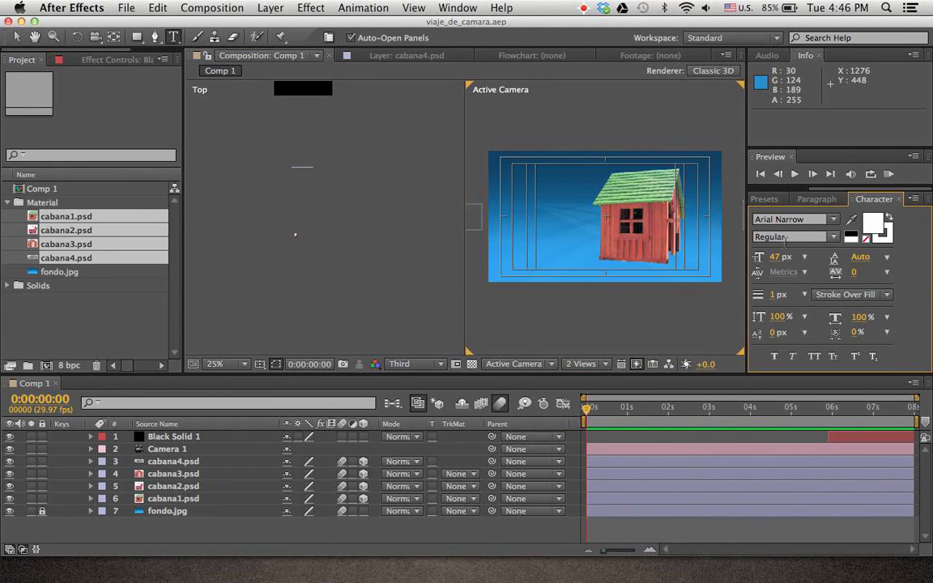
{"action": "left_click", "coordinate": [768, 219]}
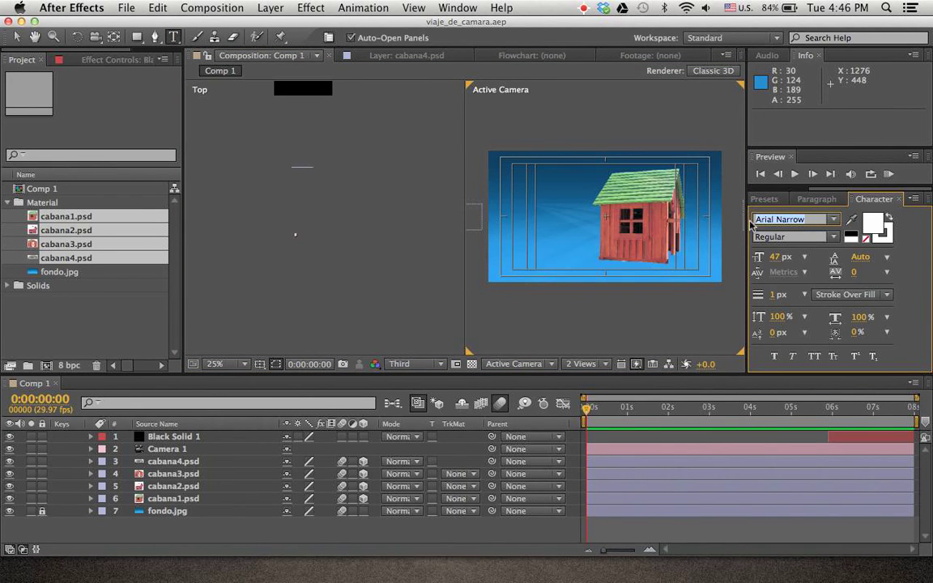
{"action": "type", "text": "a"}
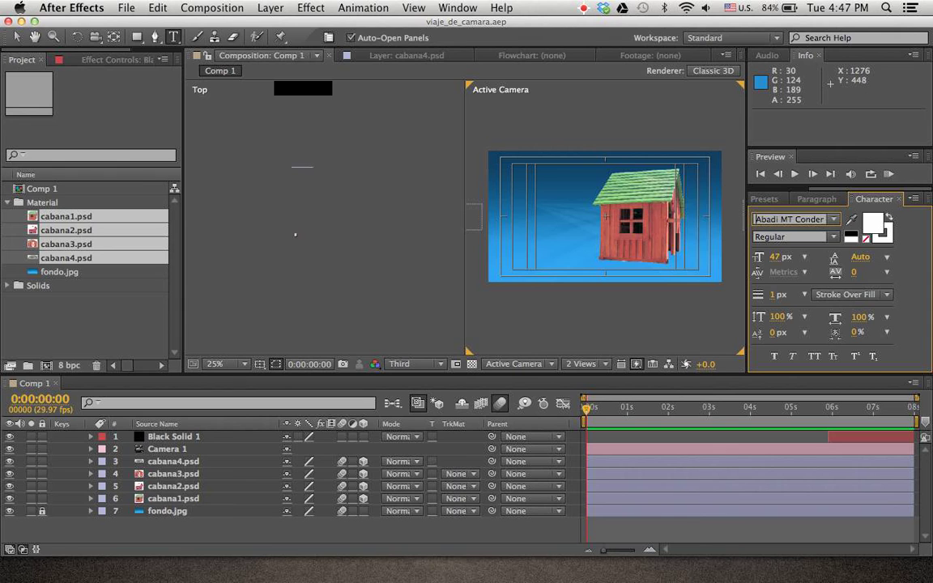
{"action": "type", "text": "Courier"}
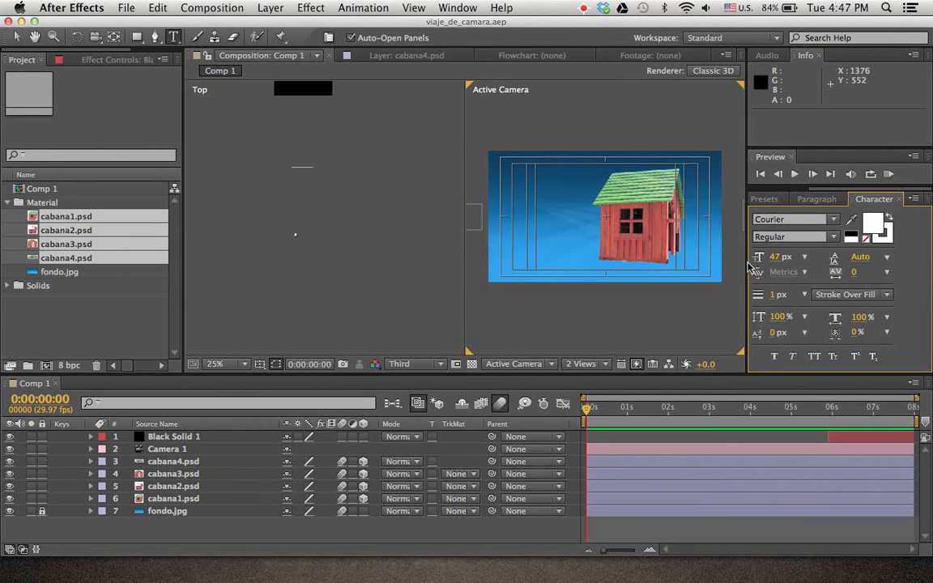
Draw a text box about 400 by 412 px beside the red cabin and begin its text with "Caba"
{"action": "left_click_drag", "start_coordinate": [511, 166], "coordinate": [584, 241]}
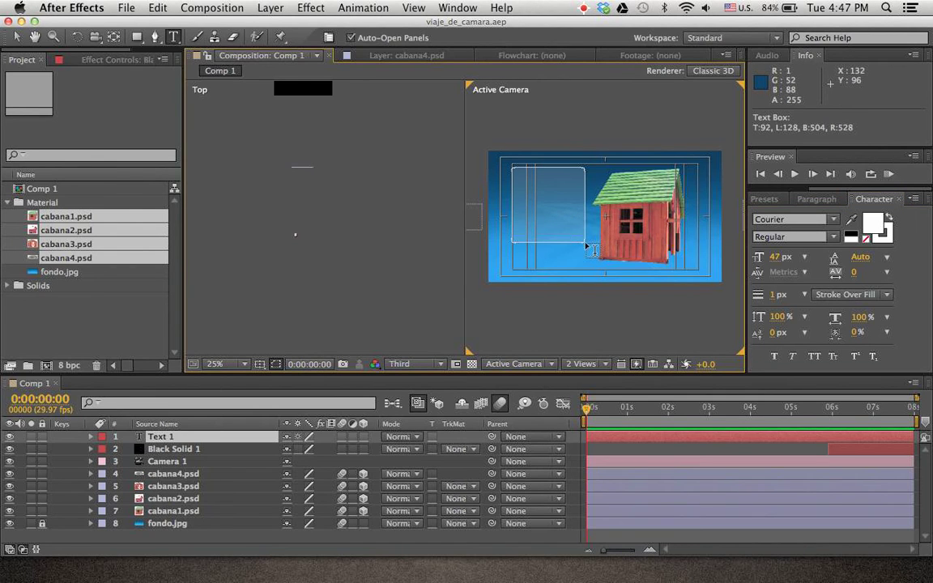
{"action": "type", "text": "sasasasasa"}
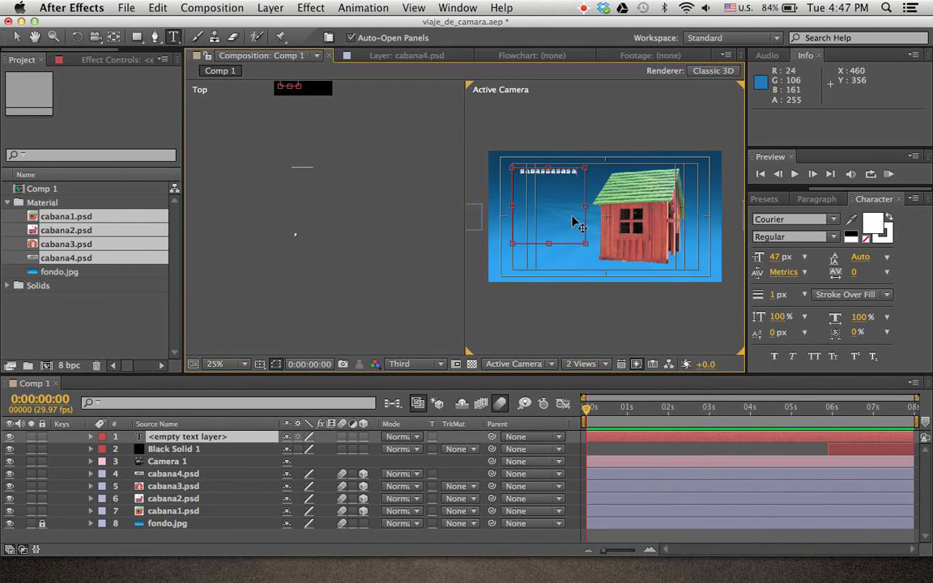
{"action": "key", "text": "super+a"}
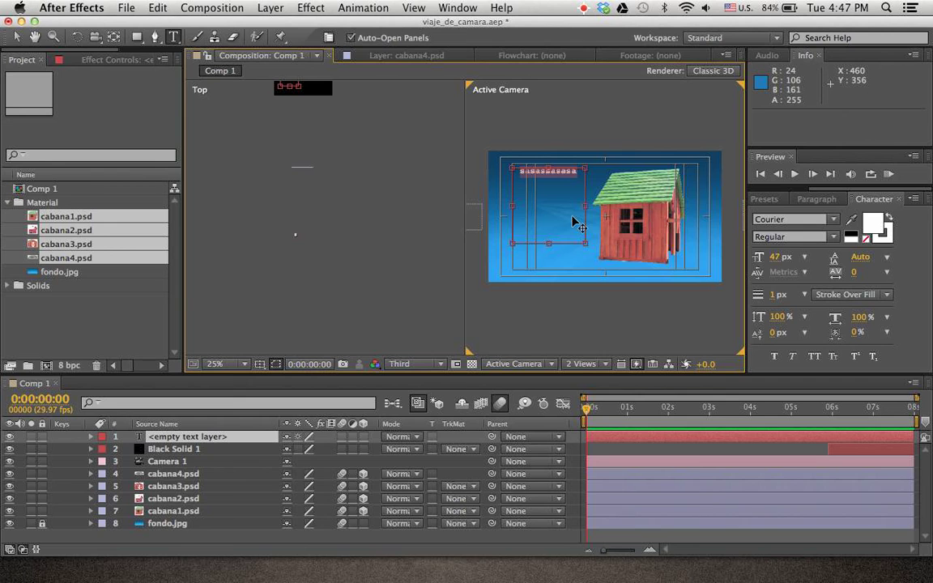
{"action": "type", "text": "Ca"}
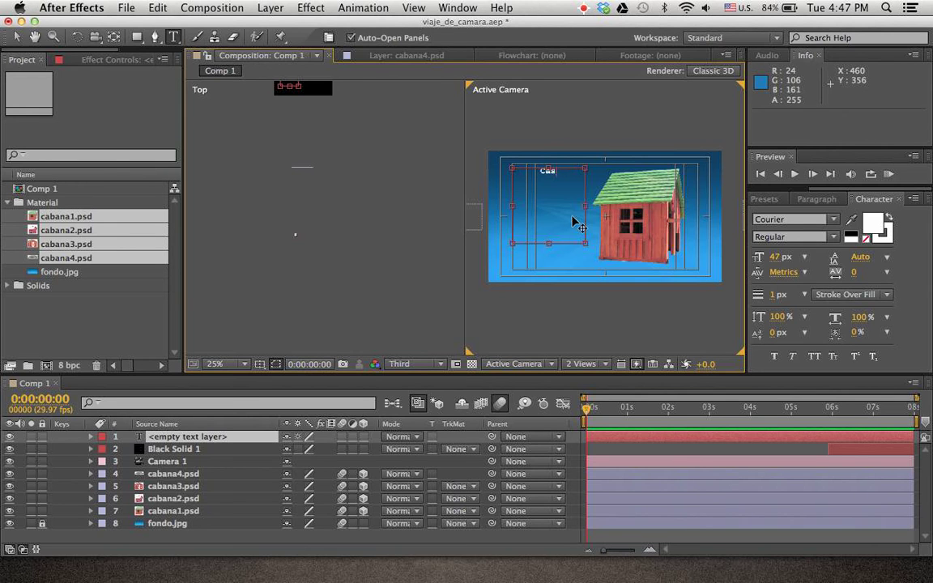
{"action": "type", "text": "ba;a"}
{"action": "key", "text": "BackSpace"}
{"action": "key", "text": "BackSpace"}
Switch the keyboard input to Spanish - ISO and complete the text as "Cabaña:" followed by several lines of random placeholder letters
{"action": "left_click", "coordinate": [739, 7]}
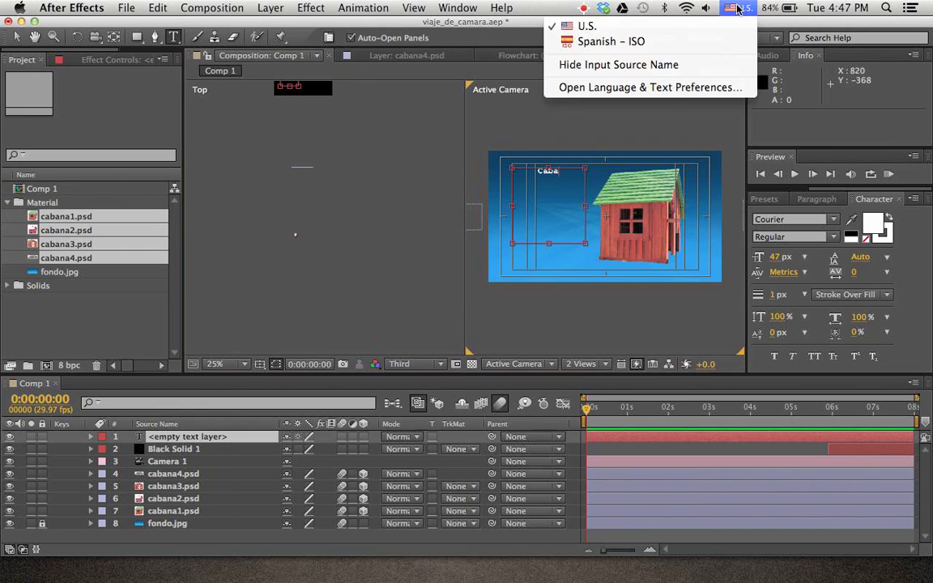
{"action": "left_click", "coordinate": [714, 42]}
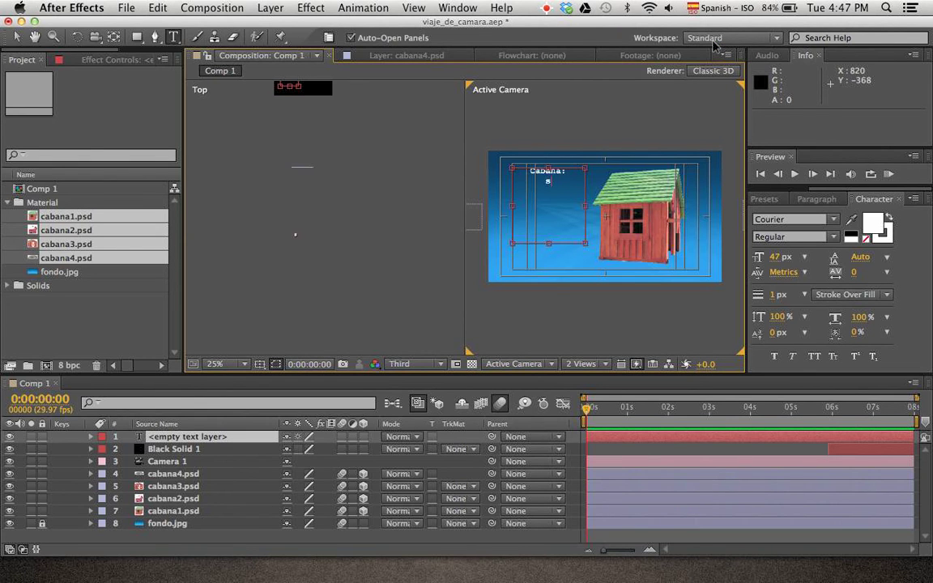
{"action": "type", "text": "fsdfsad"}
{"action": "type", "text": "fsdfsdfadfsdf"}
{"action": "type", "text": "dfsdfdsfsfd"}
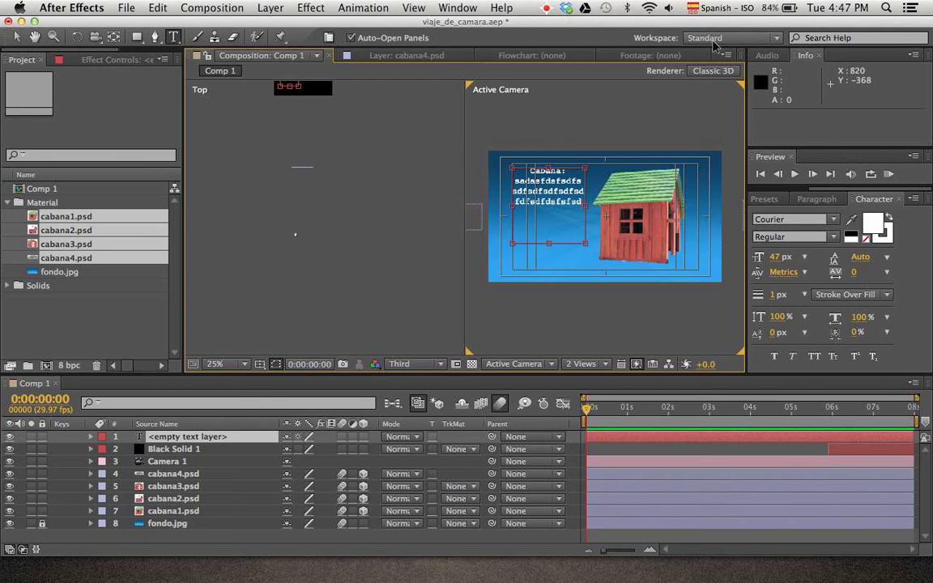
Set all the text in the box to a 30 px font size and left-align it
{"action": "key", "text": "super+a"}
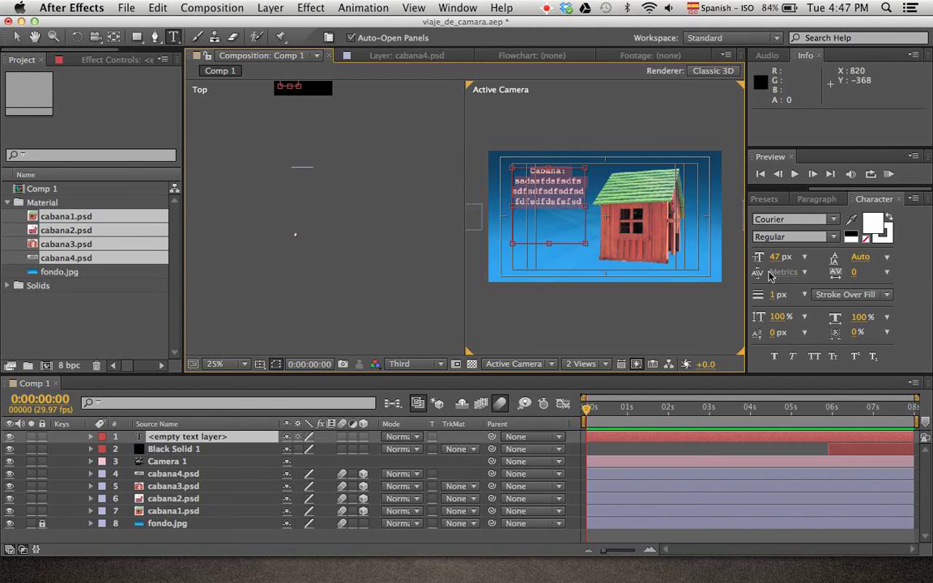
{"action": "left_click", "coordinate": [804, 257]}
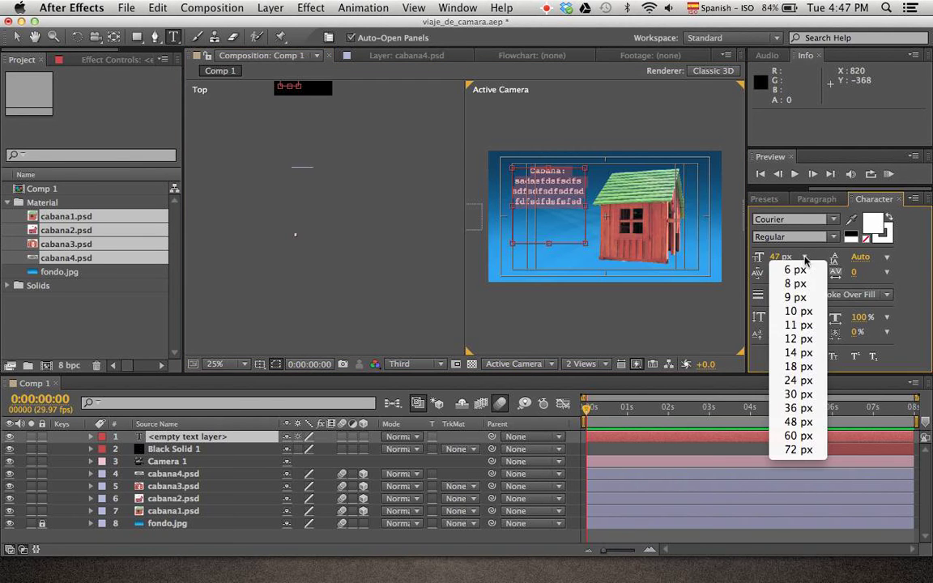
{"action": "left_click", "coordinate": [791, 387]}
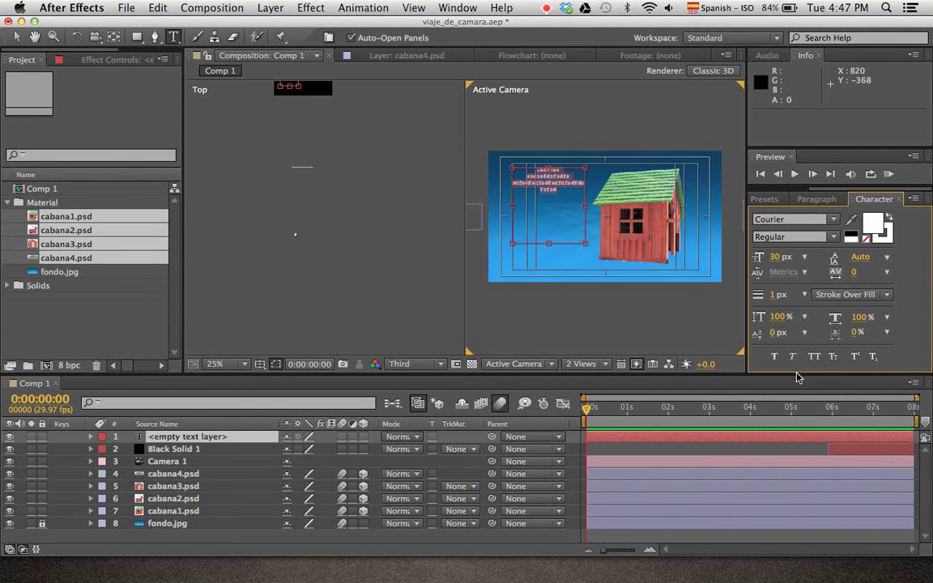
{"action": "left_click", "coordinate": [835, 221]}
{"action": "left_click", "coordinate": [820, 199]}
{"action": "left_click", "coordinate": [760, 218]}
Insert a blank line between the "Cabaña:" heading and the placeholder text, and finish editing the text
{"action": "left_click", "coordinate": [543, 174]}
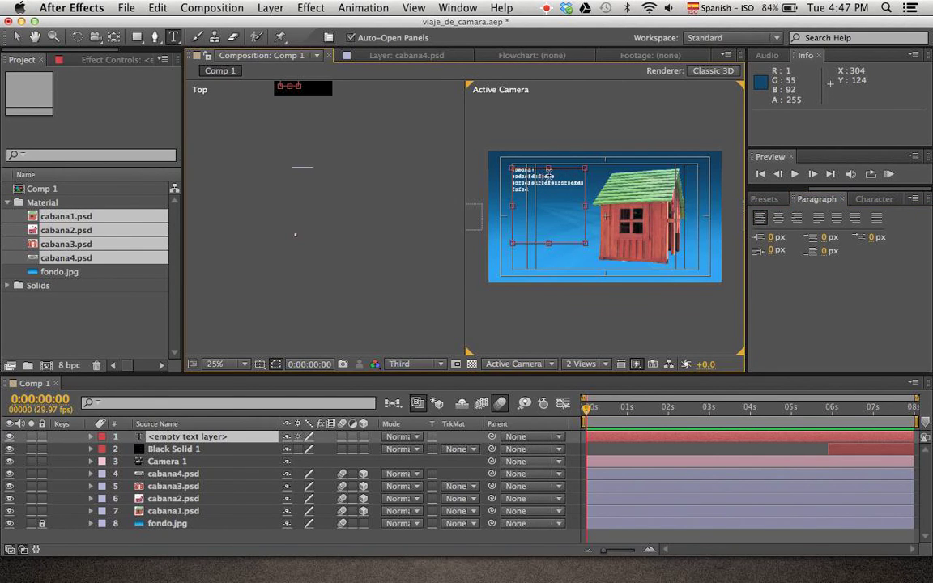
{"action": "key", "text": "Return"}
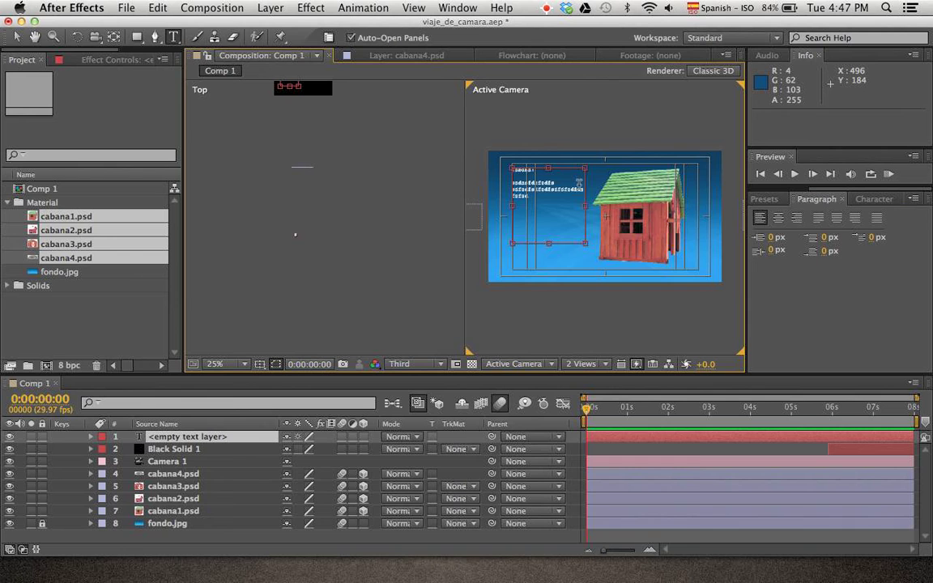
{"action": "key", "text": "KP_Enter"}
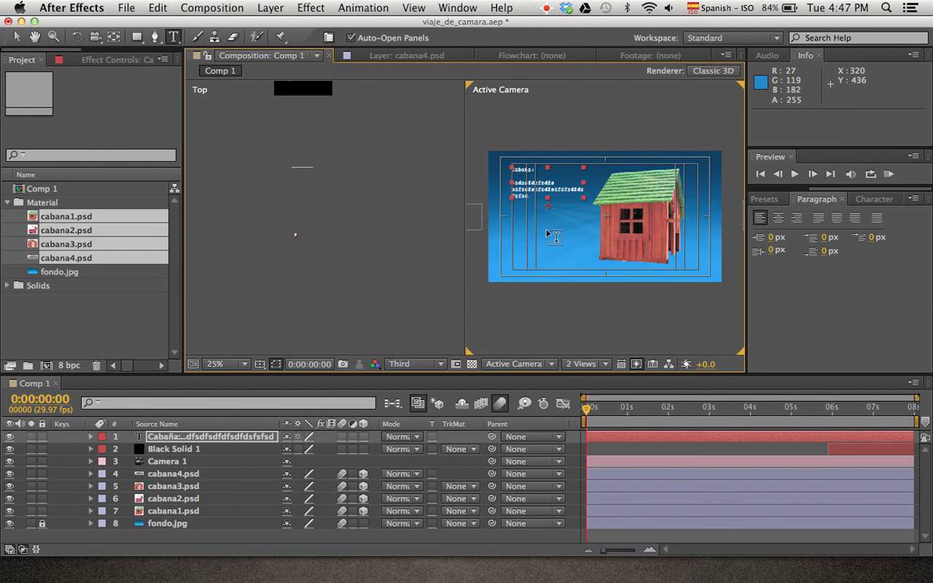
Change the composition viewer to 1 View and magnify it to 50% around the text
{"action": "left_click", "coordinate": [600, 364]}
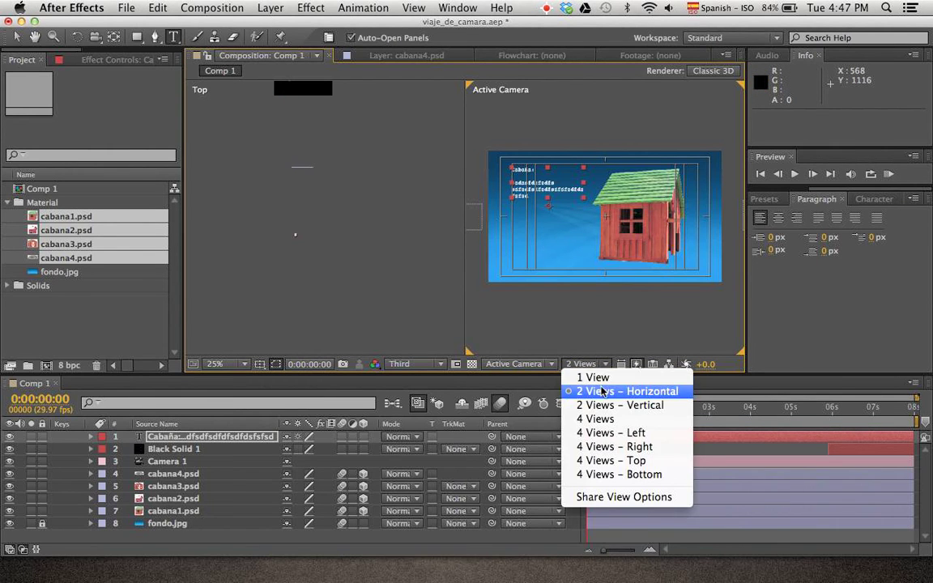
{"action": "left_click", "coordinate": [604, 387]}
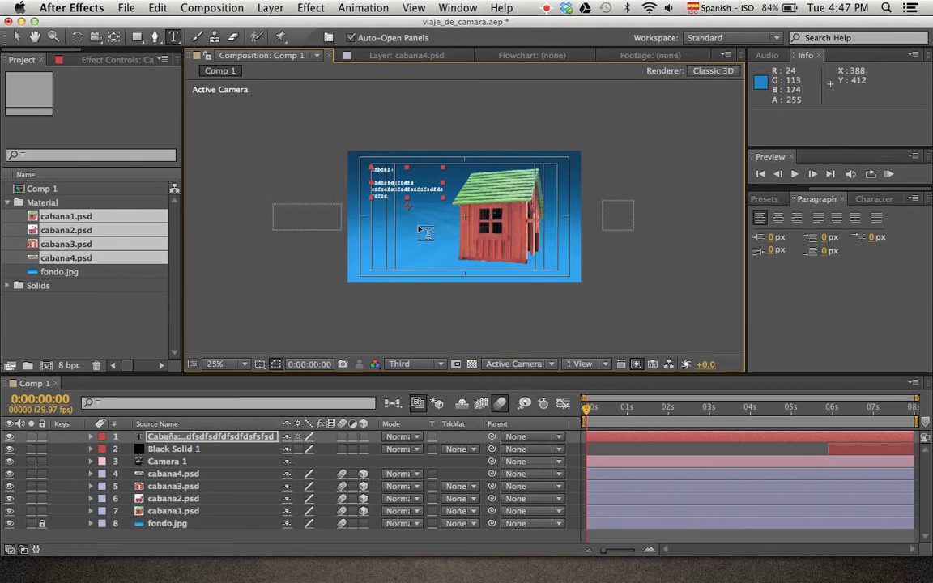
{"action": "key", "text": "slash"}
{"action": "scroll", "coordinate": [421, 231], "scroll_direction": "down", "scroll_amount": 2}
{"action": "left_click_drag", "start_coordinate": [385, 208], "coordinate": [473, 273]}
{"action": "key", "text": "y"}
{"action": "key", "text": "super+t"}
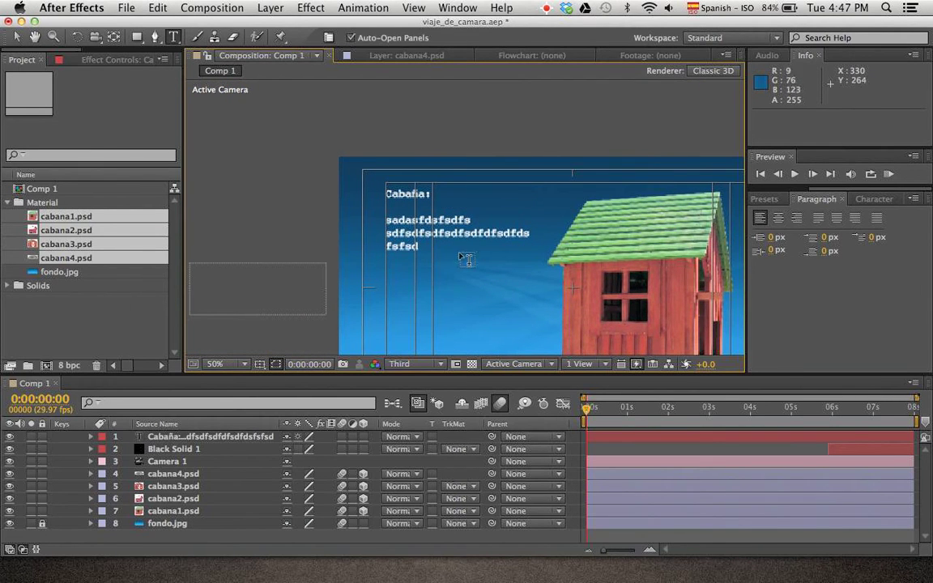
{"action": "left_click", "coordinate": [462, 244]}
{"action": "key", "text": "Escape"}
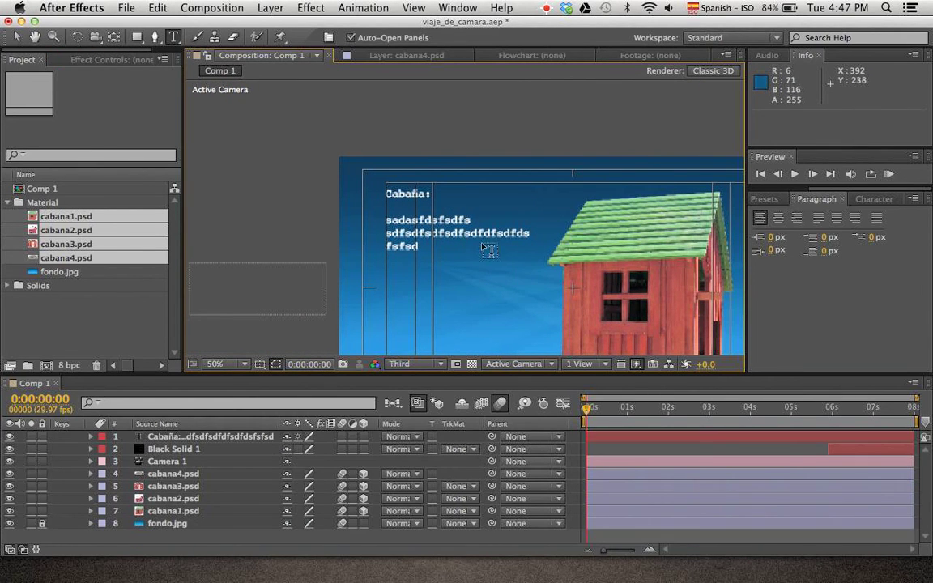
Move the text block straight down by about 58 px to position 300, 234
{"action": "key", "text": "v"}
{"action": "key", "text": "y"}
{"action": "left_click_drag", "start_coordinate": [463, 272], "coordinate": [441, 244]}
{"action": "key", "text": "v"}
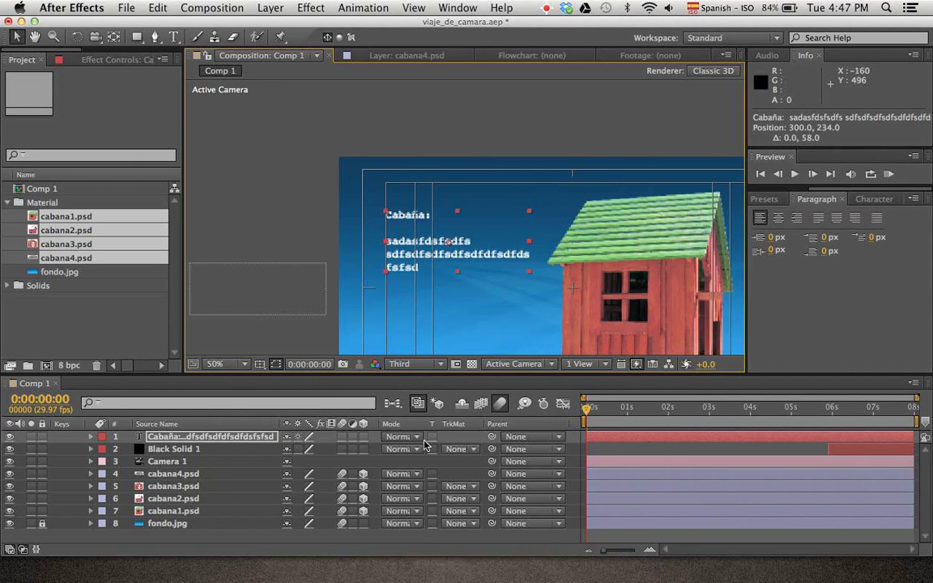
Set the text layer's blending mode to Add and its opacity to 60%, leaving the layer deselected
{"action": "left_click", "coordinate": [419, 446]}
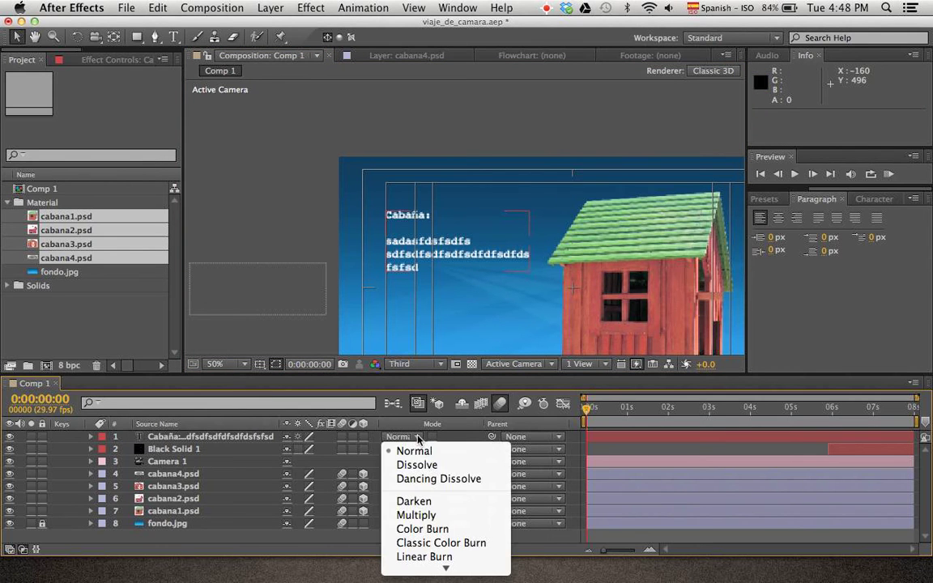
{"action": "scroll", "coordinate": [470, 559], "scroll_direction": "down", "scroll_amount": 5}
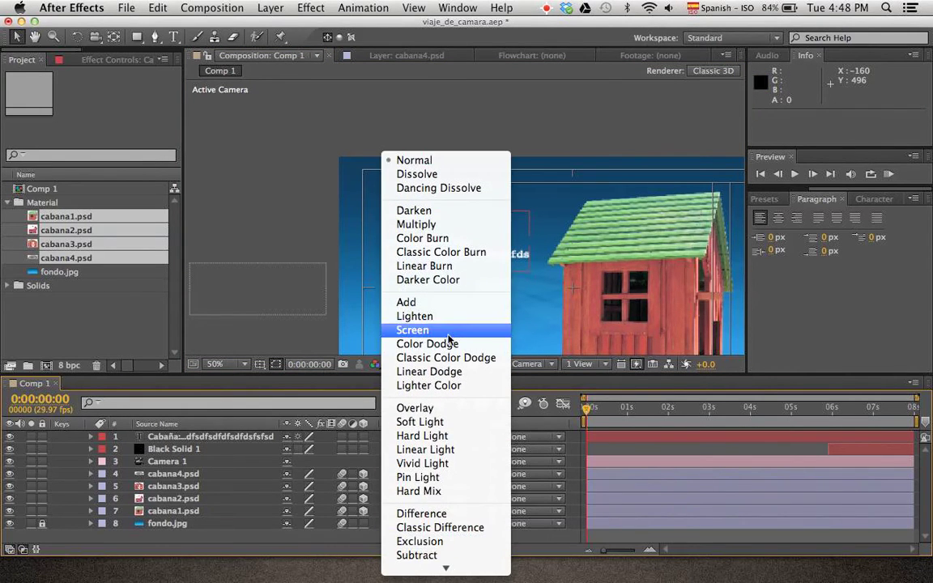
{"action": "left_click", "coordinate": [440, 306]}
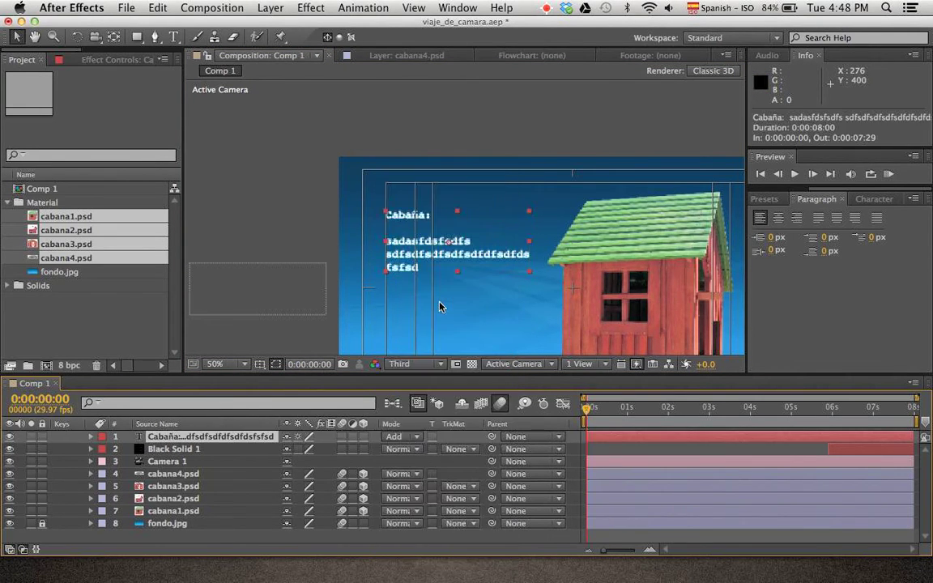
{"action": "key", "text": "t"}
{"action": "left_click", "coordinate": [293, 450]}
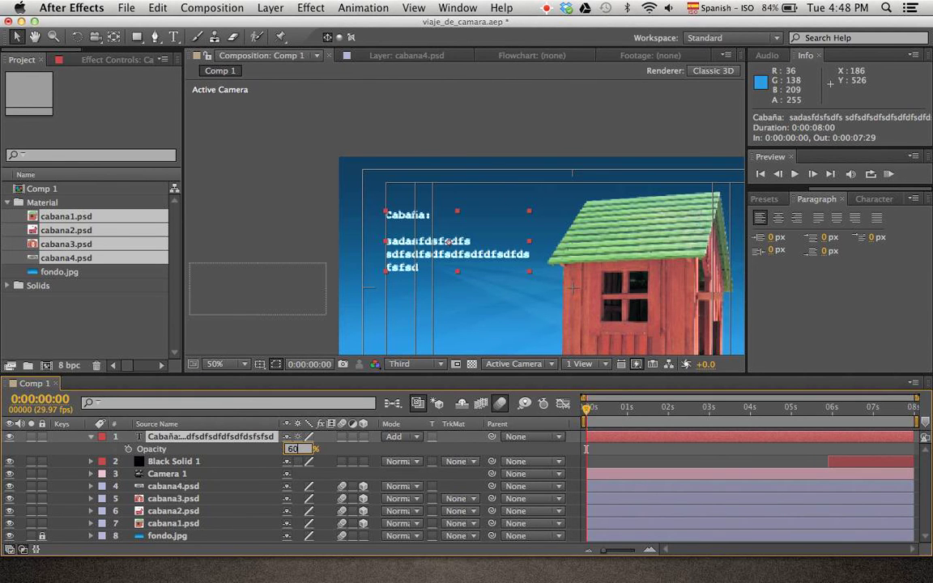
{"action": "key", "text": "Return"}
{"action": "left_click", "coordinate": [291, 201]}
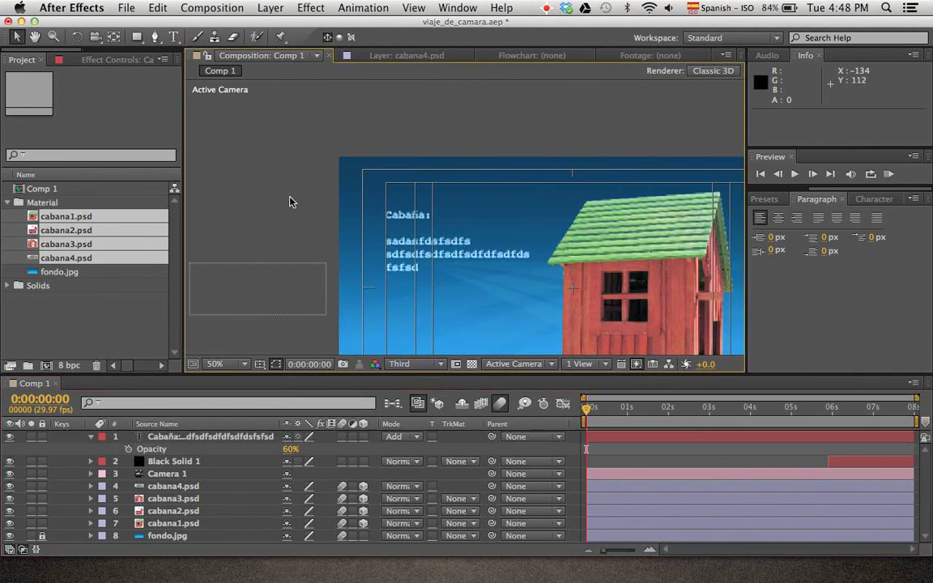
Switch the keyboard input back to U.S. and hide the title and action safe guides in the composition
{"action": "key", "text": "h"}
{"action": "left_click_drag", "start_coordinate": [431, 194], "coordinate": [355, 161]}
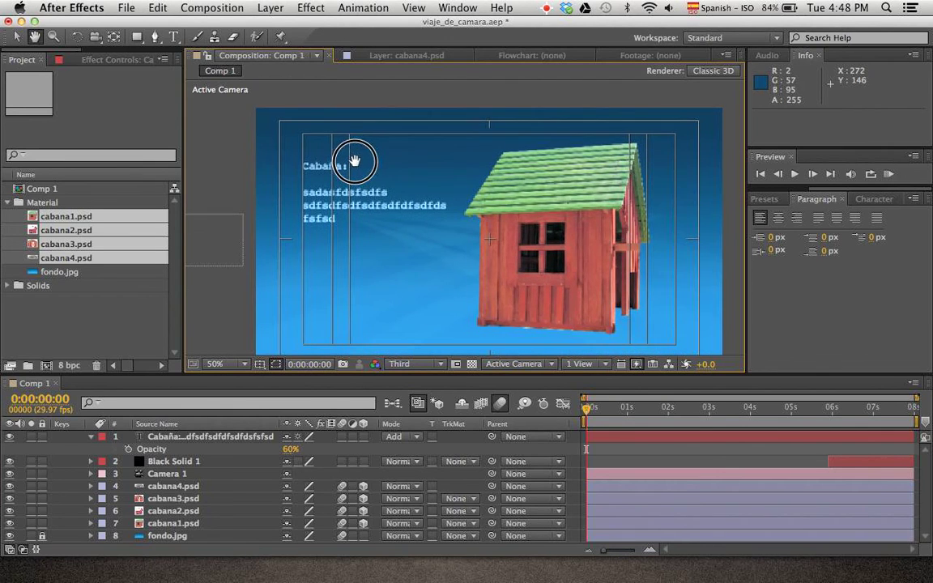
{"action": "key", "text": "v"}
{"action": "left_click", "coordinate": [693, 10]}
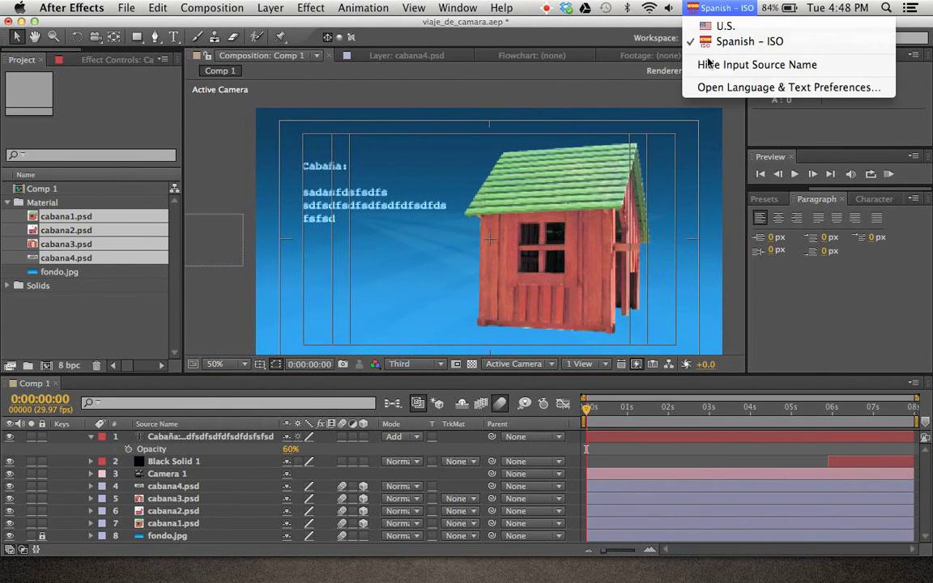
{"action": "left_click", "coordinate": [712, 38]}
{"action": "left_click", "coordinate": [701, 8]}
{"action": "left_click", "coordinate": [709, 25]}
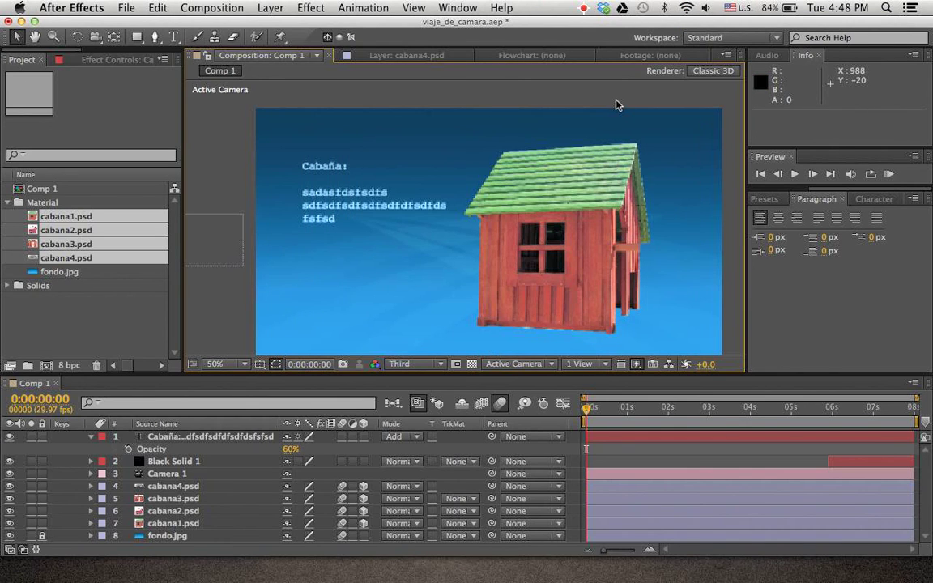
{"action": "key", "text": "h"}
{"action": "left_click_drag", "start_coordinate": [548, 228], "coordinate": [553, 202]}
{"action": "key", "text": "v"}
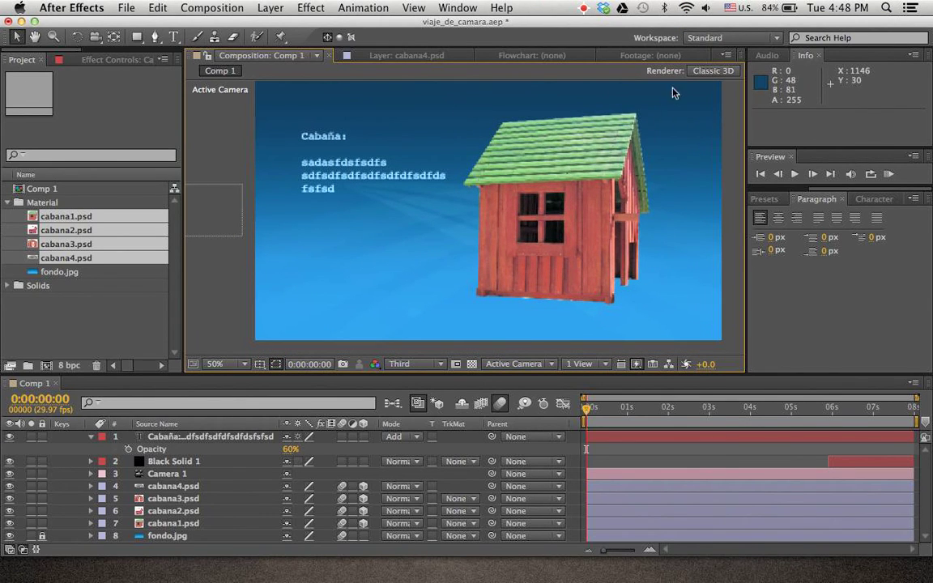
Make the text box narrower and slightly taller so the text rewraps, and leave the text layer selected as an object
{"action": "left_click", "coordinate": [385, 180]}
{"action": "double_click", "coordinate": [385, 180]}
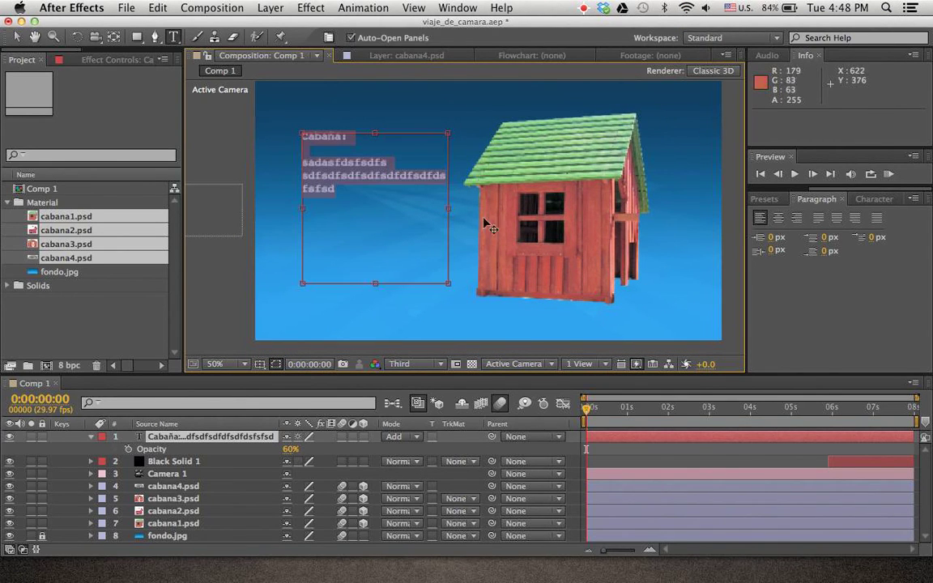
{"action": "left_click_drag", "start_coordinate": [448, 283], "coordinate": [416, 301]}
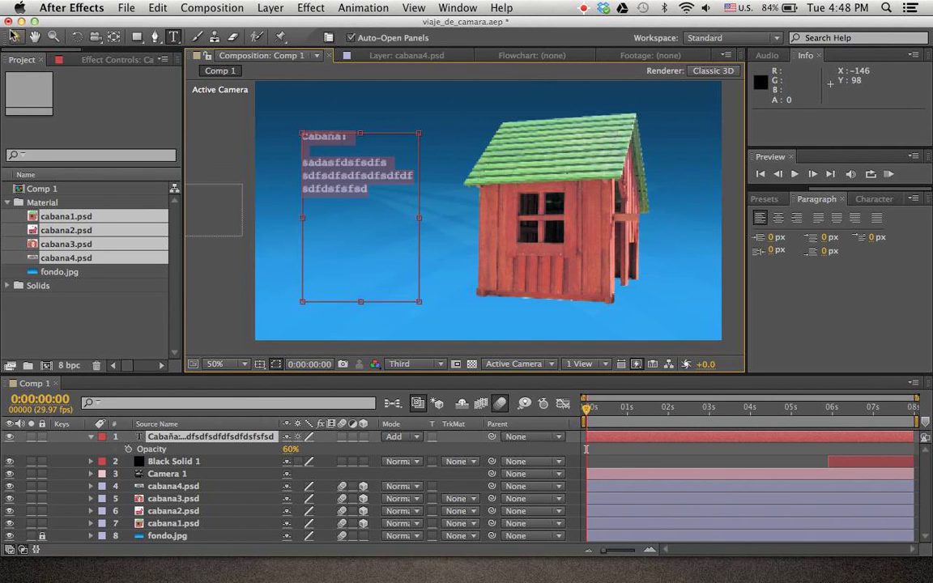
{"action": "left_click", "coordinate": [12, 36]}
{"action": "left_click", "coordinate": [380, 174]}
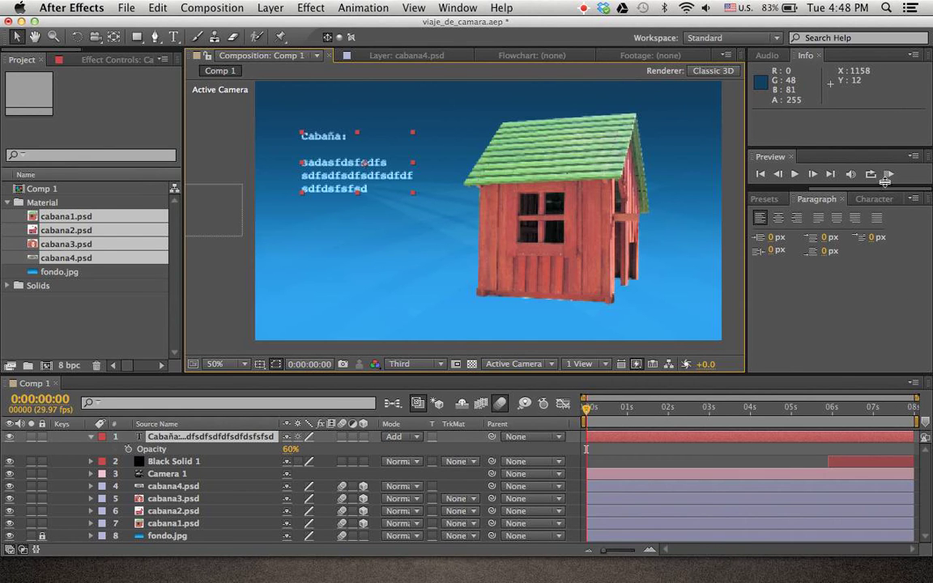
Show the Effects & Presets list with the text layer selected and look through its categories
{"action": "left_click", "coordinate": [458, 8]}
{"action": "left_click", "coordinate": [461, 10]}
{"action": "left_click", "coordinate": [455, 8]}
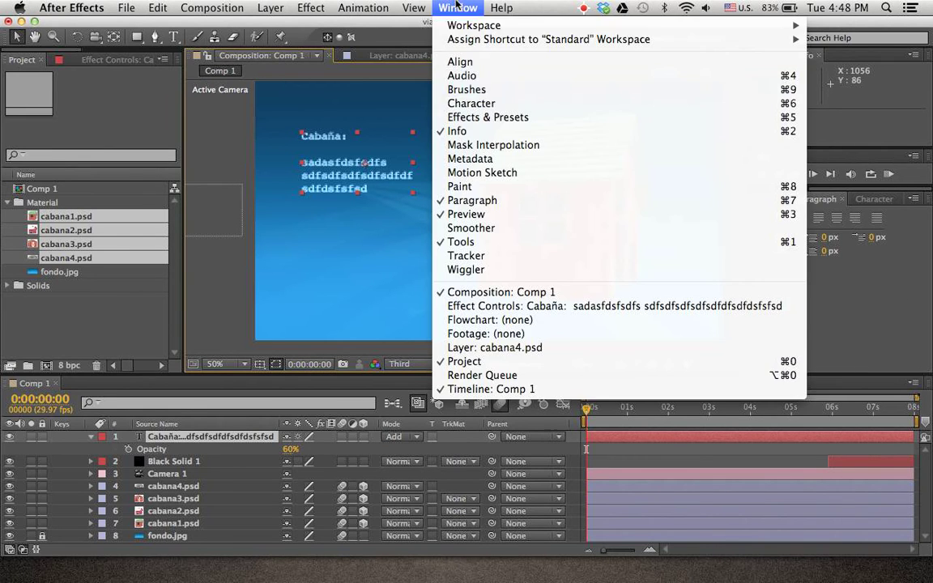
{"action": "left_click", "coordinate": [491, 118]}
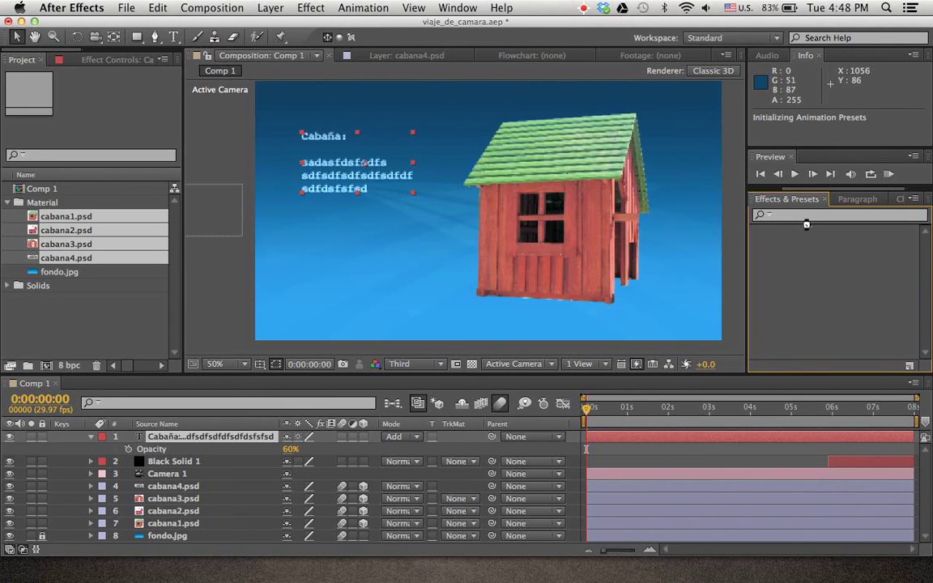
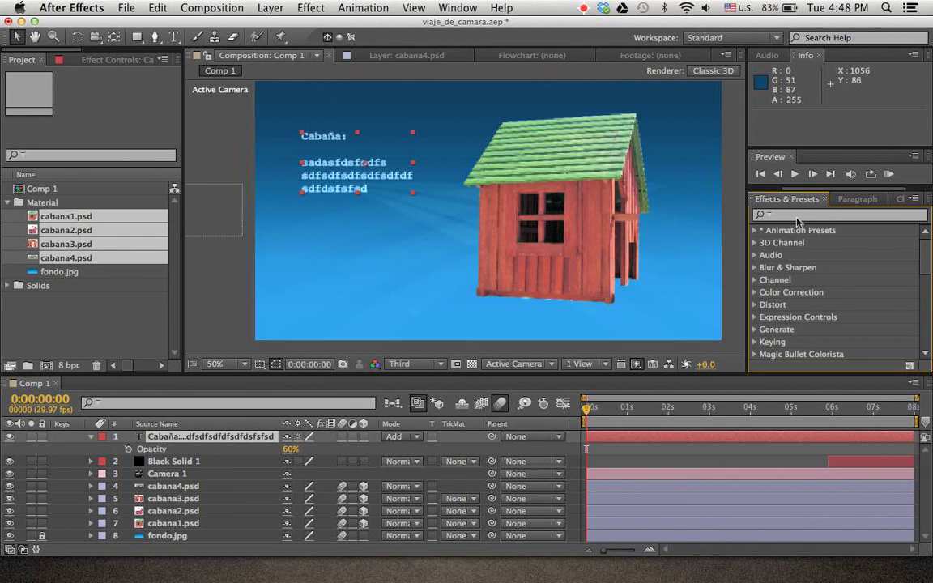
{"action": "scroll", "coordinate": [922, 280], "scroll_direction": "down", "scroll_amount": 5}
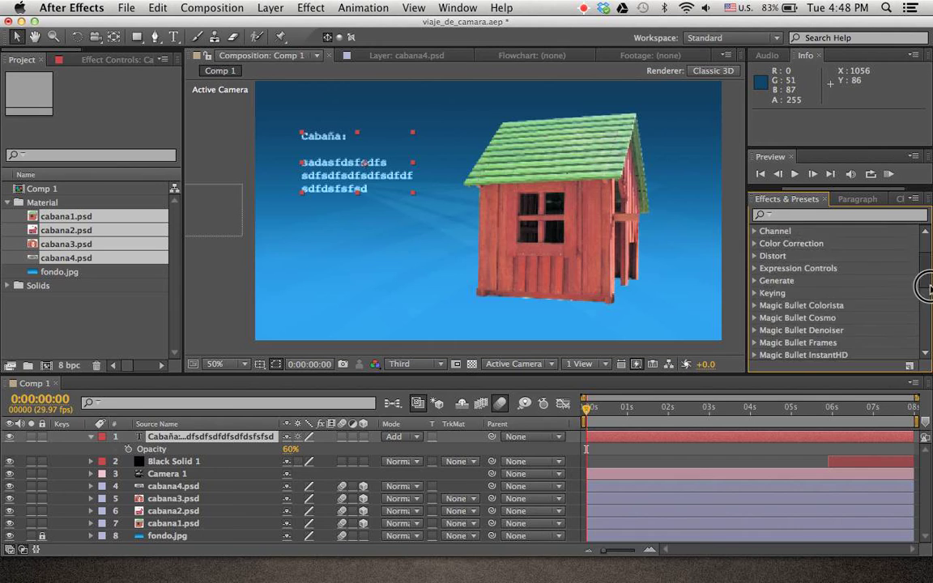
{"action": "scroll", "coordinate": [922, 275], "scroll_direction": "up", "scroll_amount": 6}
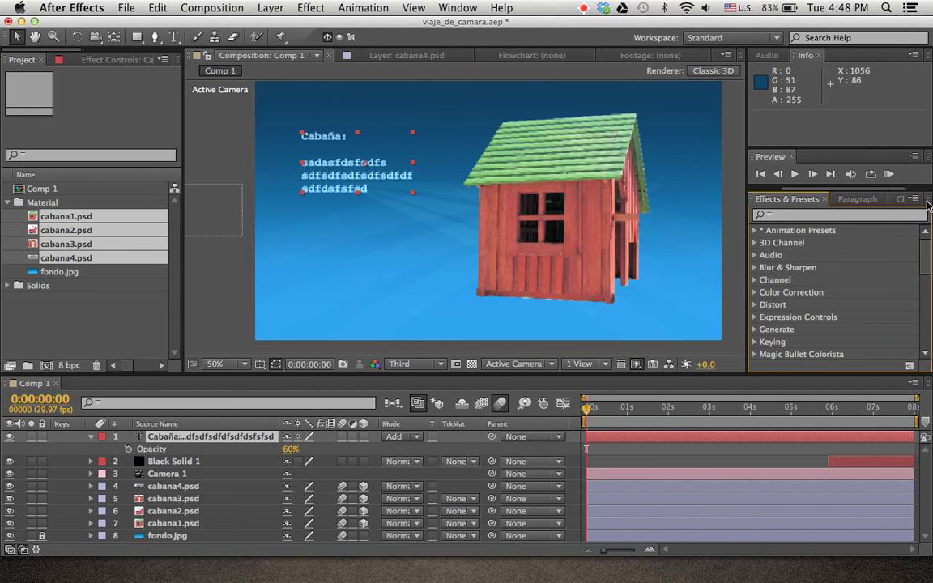
Apply the Typewriter preset from the Text, Animate In presets to the Cabaña text layer at the start of the composition
{"action": "left_click", "coordinate": [756, 232]}
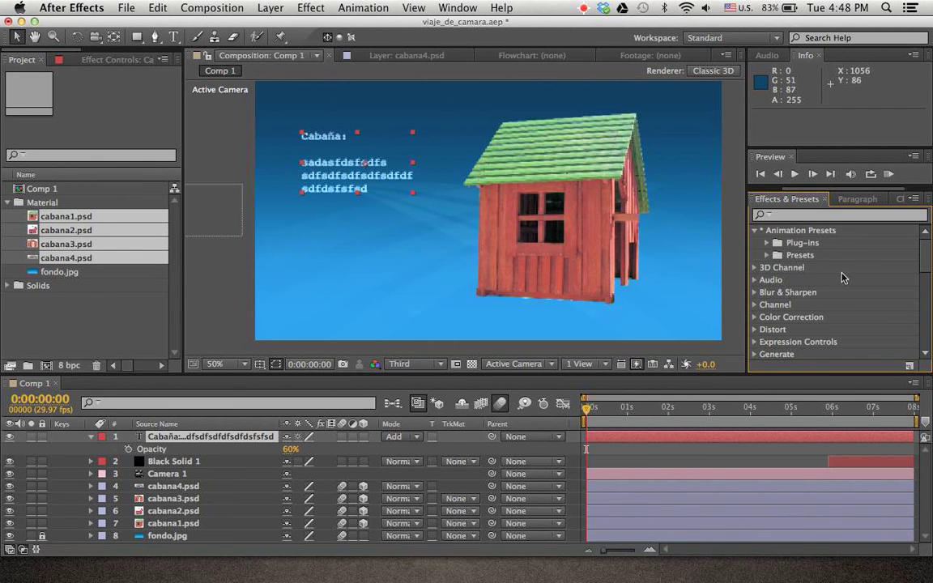
{"action": "left_click", "coordinate": [766, 256]}
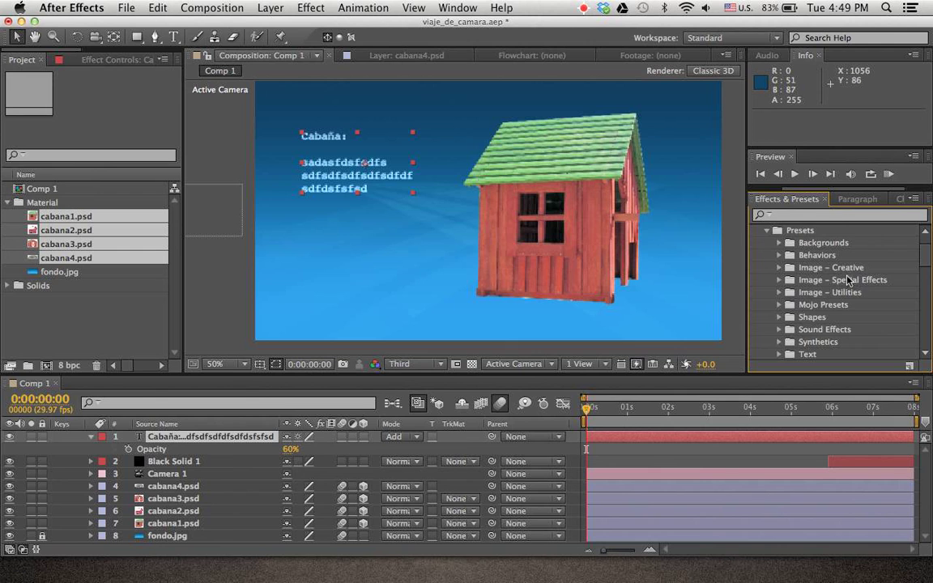
{"action": "left_click", "coordinate": [779, 354]}
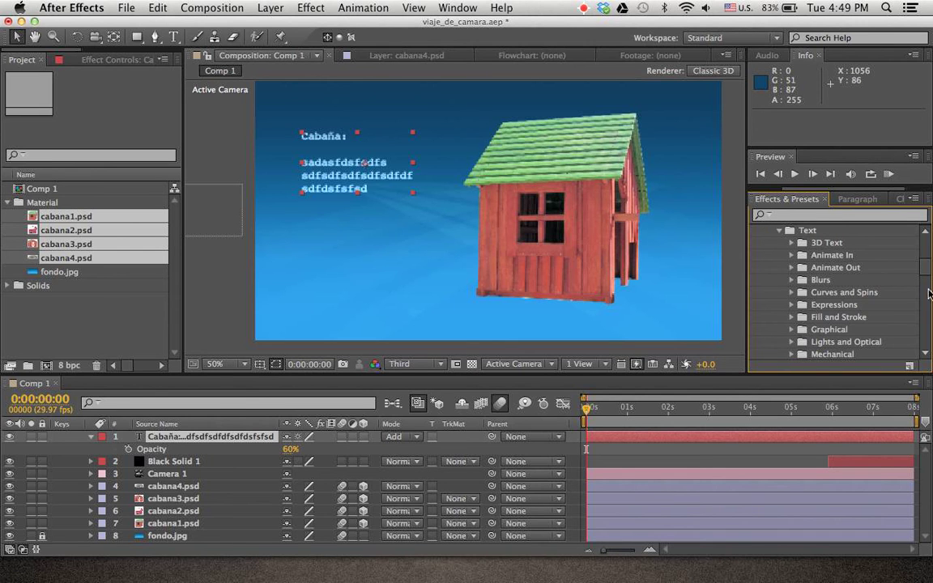
{"action": "left_click", "coordinate": [791, 256]}
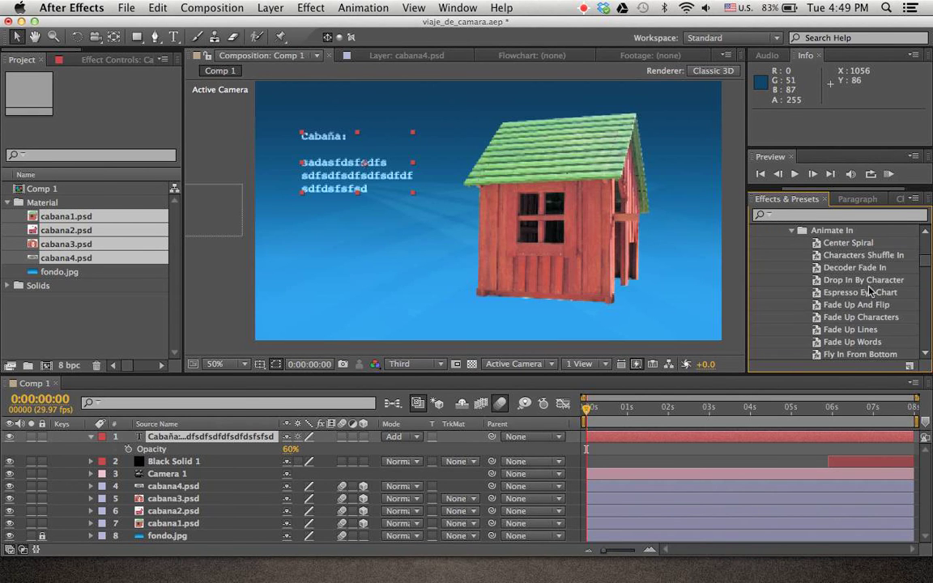
{"action": "left_click_drag", "start_coordinate": [924, 268], "coordinate": [924, 292]}
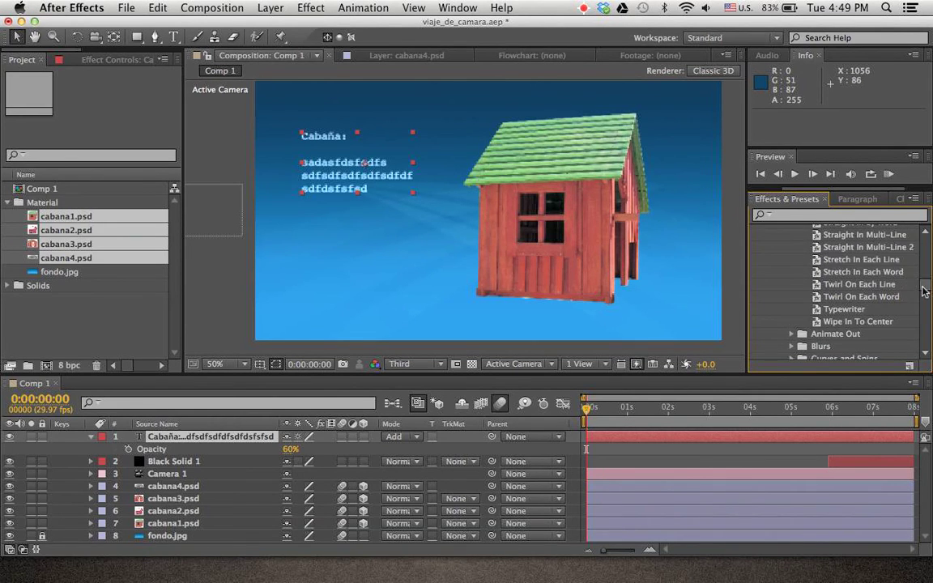
{"action": "left_click_drag", "start_coordinate": [852, 313], "coordinate": [354, 184]}
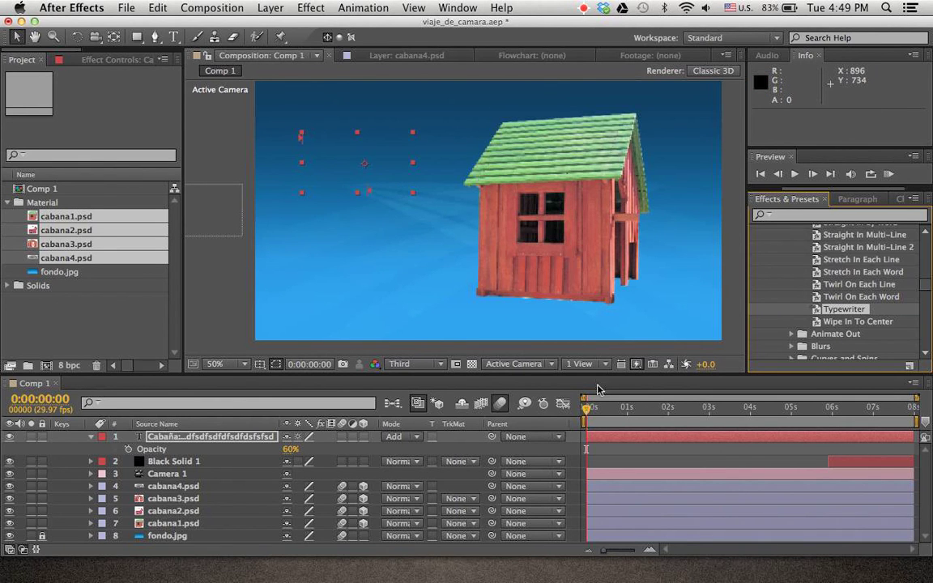
Reveal the text layer's keyframes and shift the ending Range Selector Start keyframe to 0:00:00:10 to speed up the typing
{"action": "left_click_drag", "start_coordinate": [587, 416], "coordinate": [562, 404]}
{"action": "key", "text": "u"}
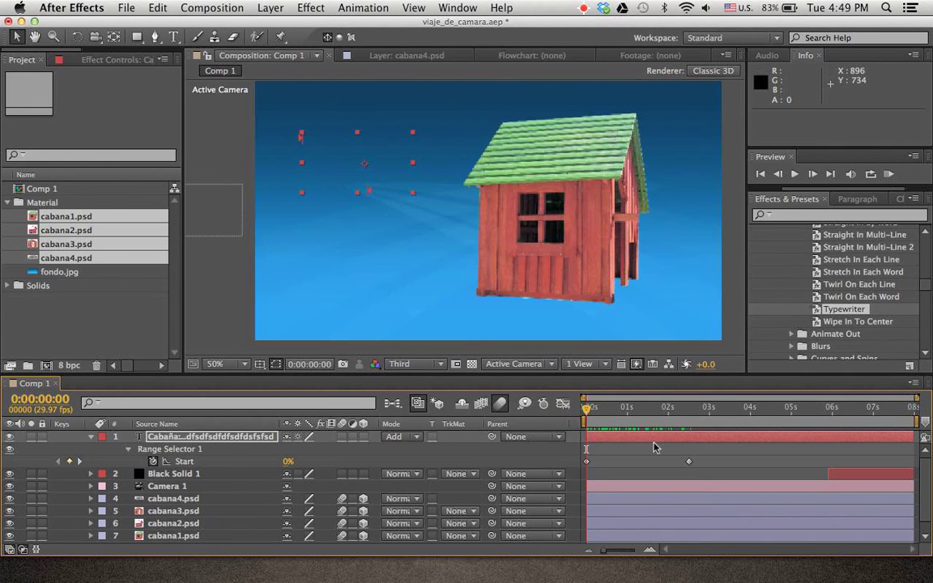
{"action": "left_click_drag", "start_coordinate": [687, 467], "coordinate": [600, 462]}
{"action": "left_click_drag", "start_coordinate": [589, 408], "coordinate": [569, 417]}
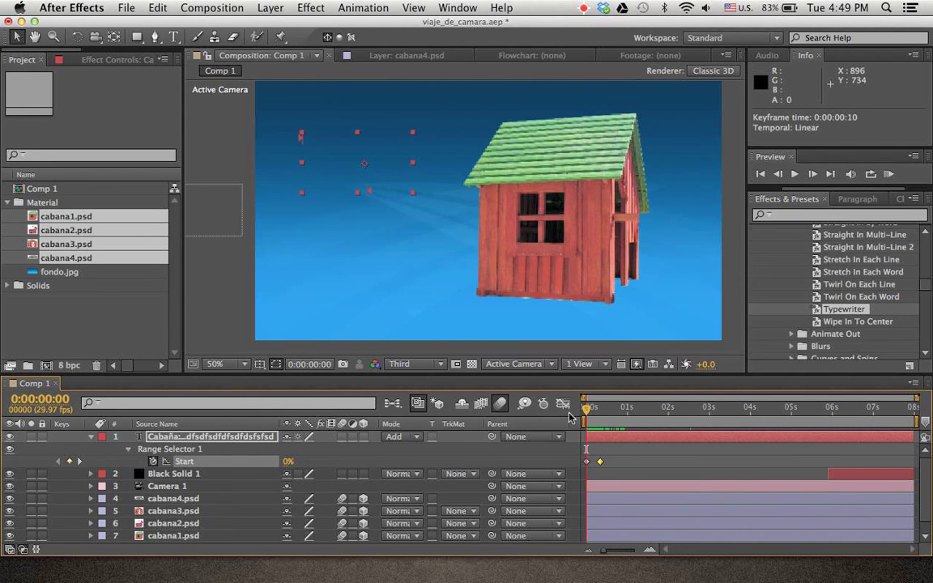
Enable motion blur for the text layer, place it directly below Camera 1 in the stack, and make it a 3D layer
{"action": "left_click", "coordinate": [218, 439]}
{"action": "left_click", "coordinate": [343, 436]}
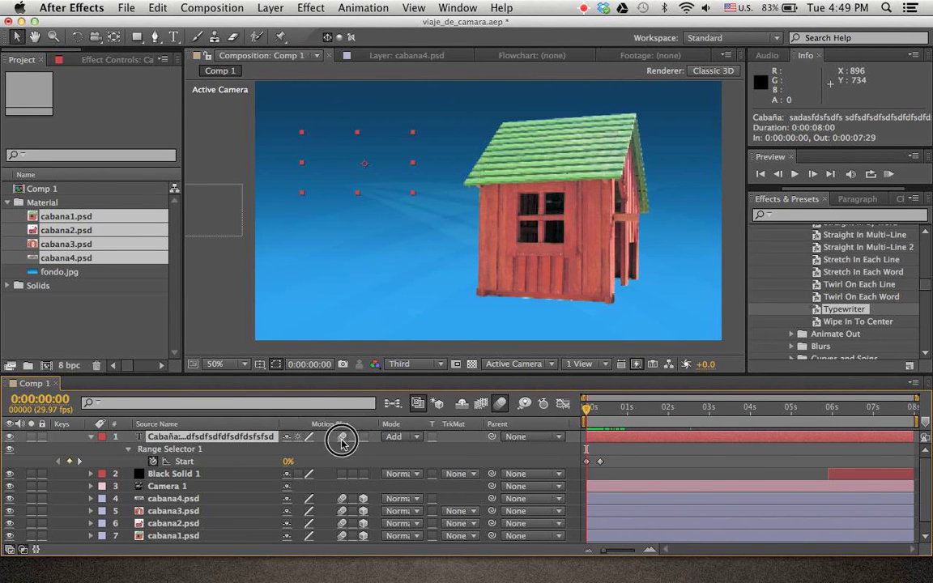
{"action": "left_click_drag", "start_coordinate": [231, 442], "coordinate": [229, 496]}
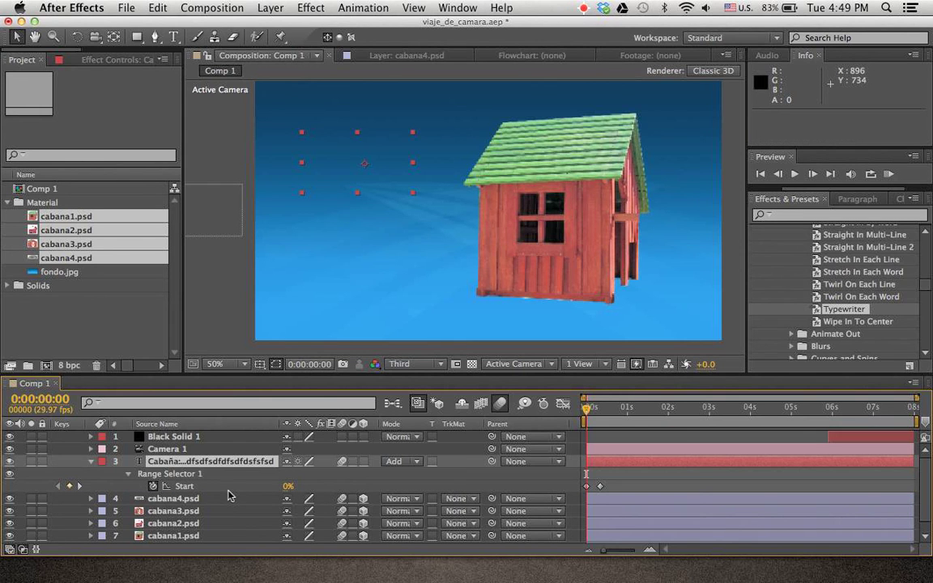
{"action": "left_click", "coordinate": [364, 461]}
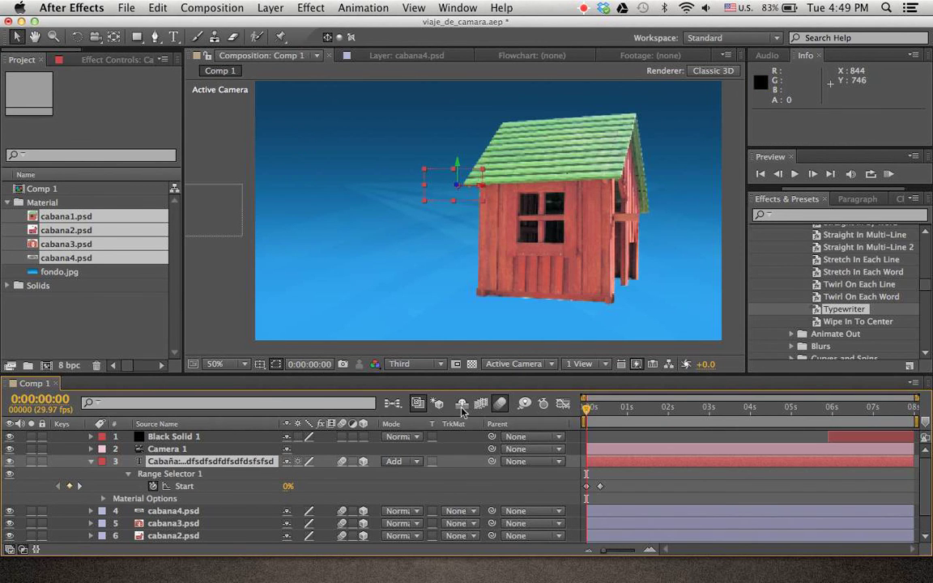
Copy the Position of the cabana1.psd layer onto the text layer, giving it 596, 552, -1936
{"action": "left_click", "coordinate": [524, 218]}
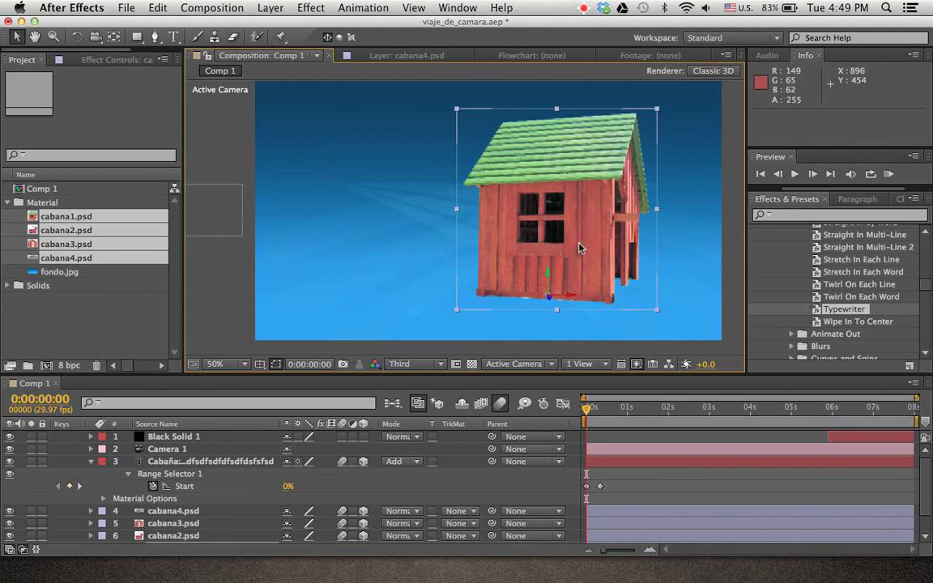
{"action": "scroll", "coordinate": [277, 500], "scroll_direction": "down", "scroll_amount": 2}
{"action": "left_click", "coordinate": [174, 525]}
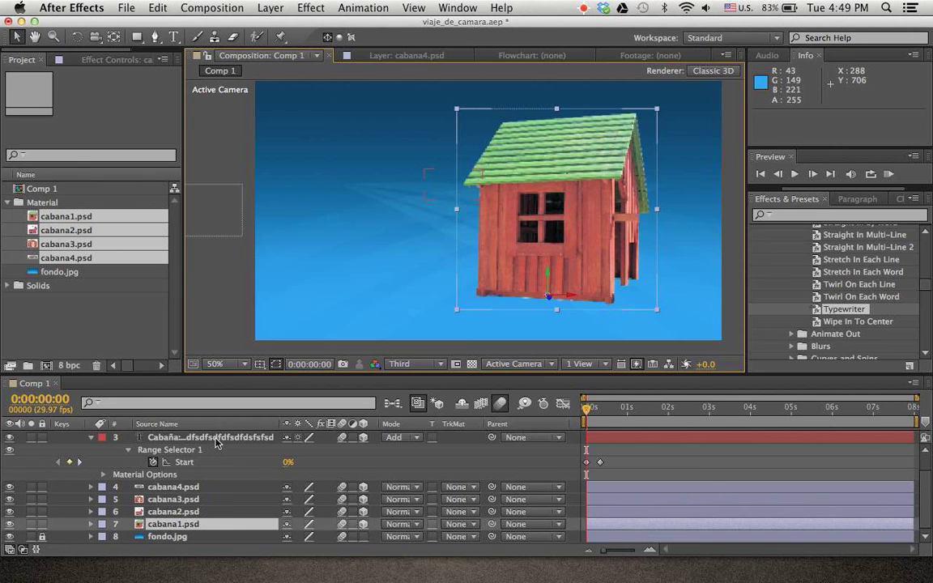
{"action": "key", "text": "p"}
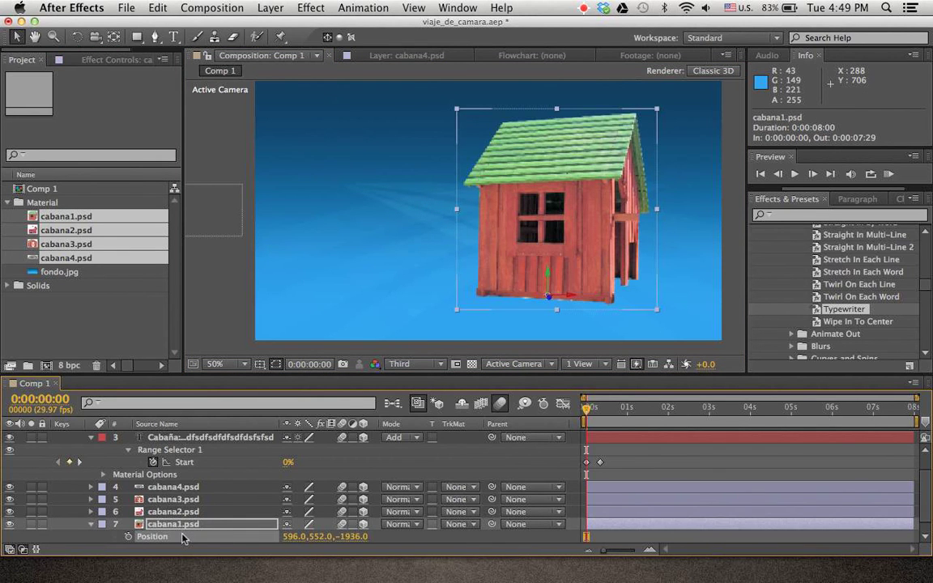
{"action": "left_click", "coordinate": [205, 437]}
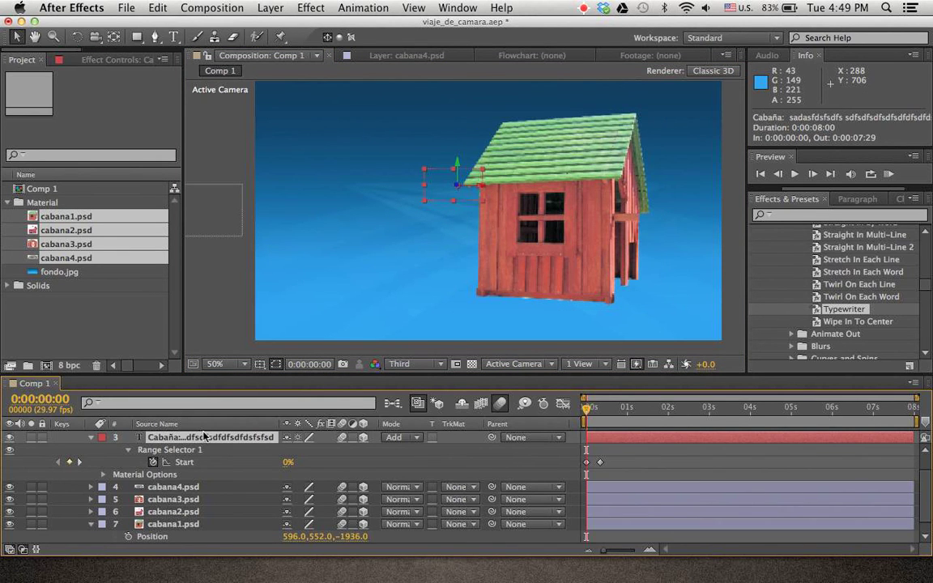
{"action": "key", "text": "p"}
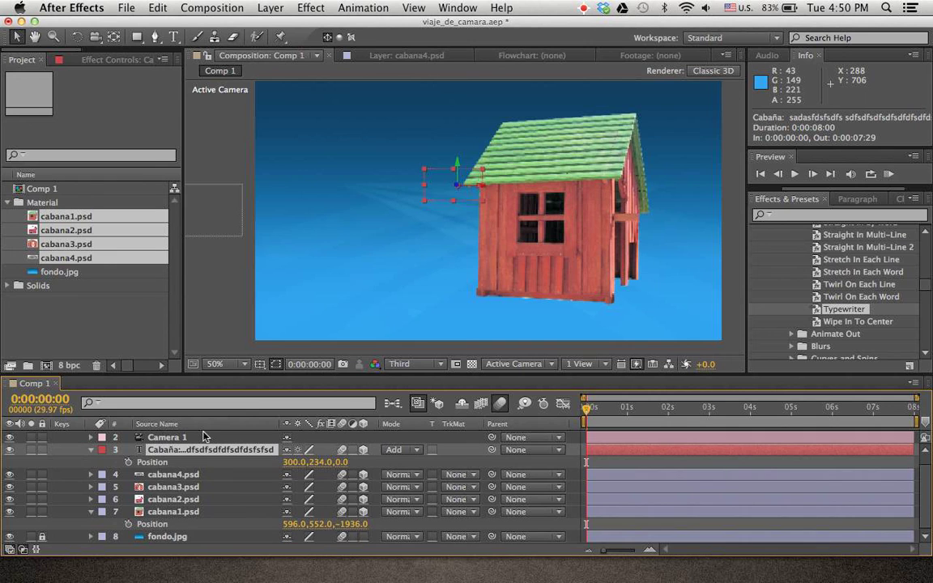
{"action": "left_click", "coordinate": [162, 462]}
{"action": "key", "text": "super+v"}
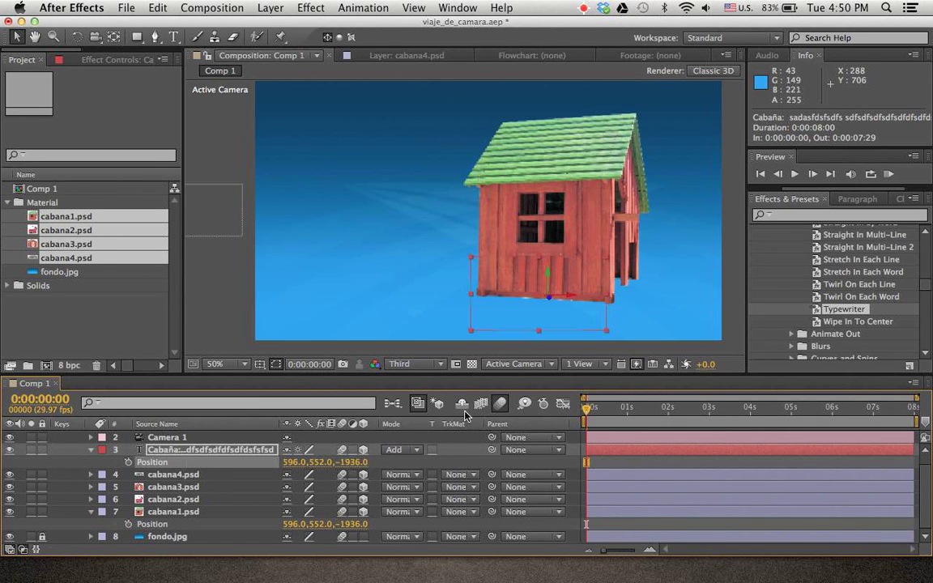
Show the safe guides and move the text along its X and Y axes beside the first cabin, to about 218, 248, -1936
{"action": "left_click_drag", "start_coordinate": [568, 297], "coordinate": [423, 292]}
{"action": "key", "text": "apostrophe"}
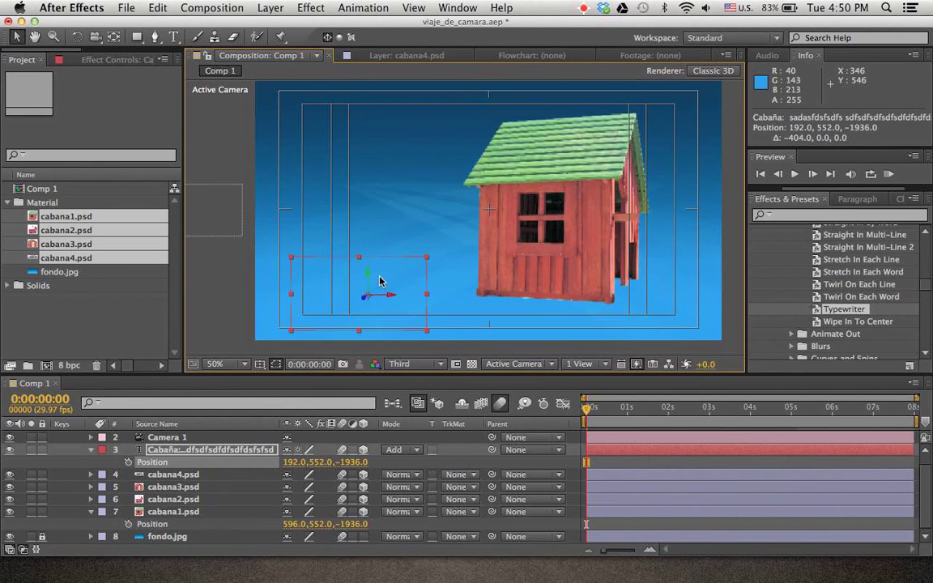
{"action": "left_click_drag", "start_coordinate": [367, 283], "coordinate": [403, 162]}
Duplicate the Cabaña text layer for use with the next cabin
{"action": "left_click_drag", "start_coordinate": [599, 408], "coordinate": [634, 417]}
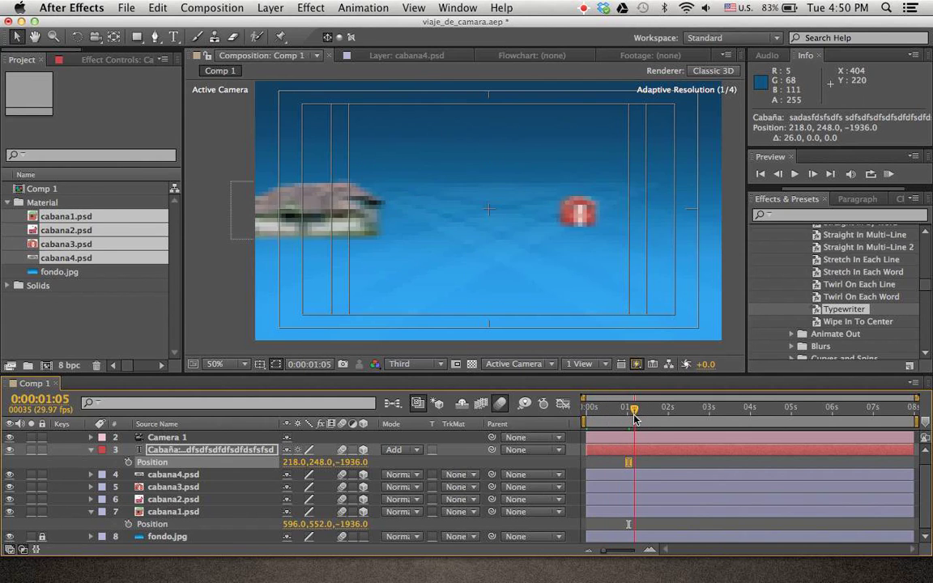
{"action": "left_click", "coordinate": [163, 453]}
{"action": "key", "text": "super+d"}
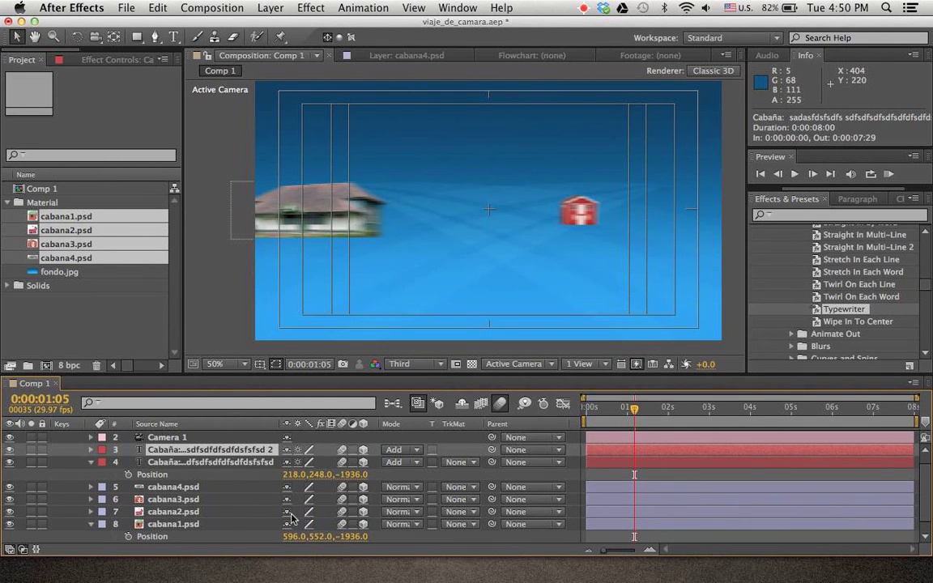
At 0:00:01:29, paste cabana4.psd's Position onto the duplicate text and move it to the house's upper right, about -862, 188, 360
{"action": "left_click", "coordinate": [194, 511]}
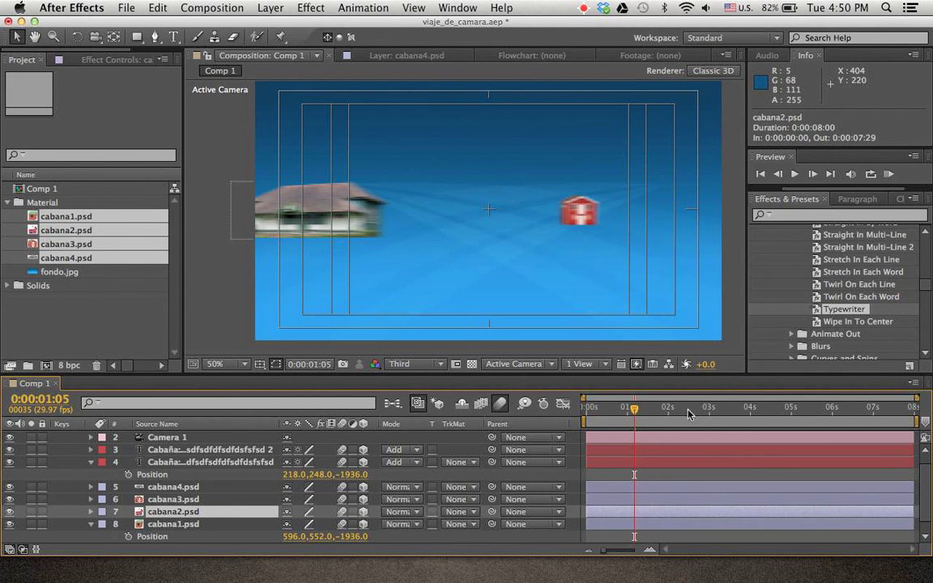
{"action": "left_click_drag", "start_coordinate": [652, 409], "coordinate": [667, 409]}
{"action": "left_click", "coordinate": [409, 209]}
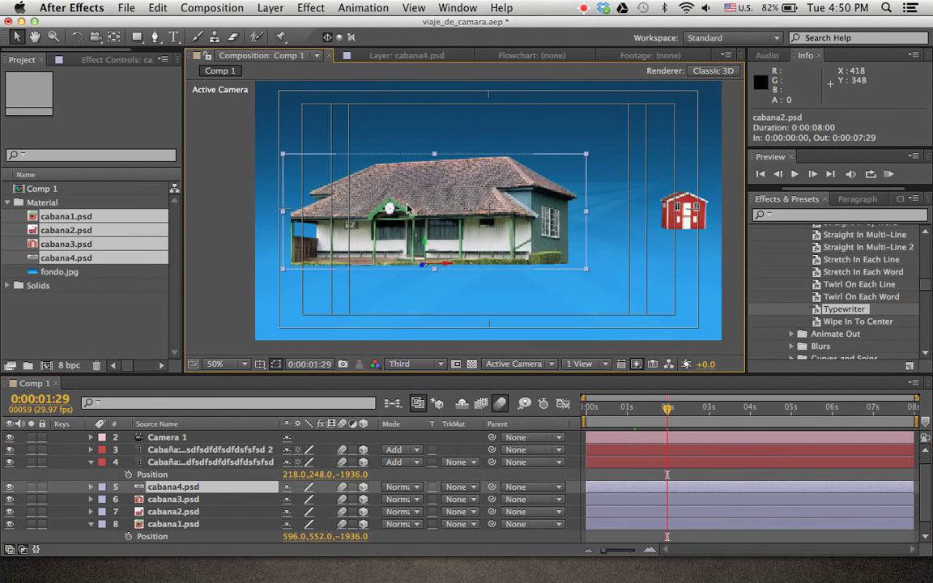
{"action": "key", "text": "p"}
{"action": "left_click", "coordinate": [159, 500]}
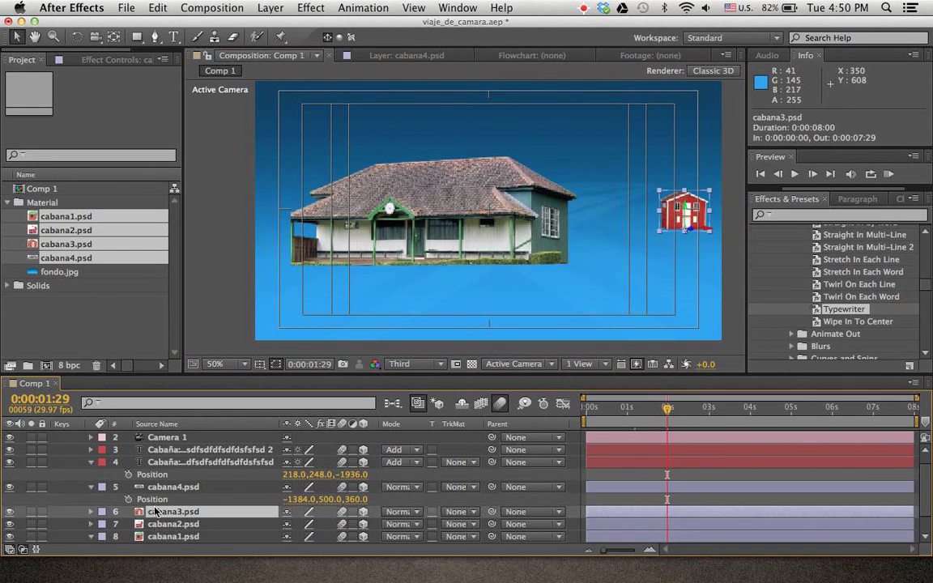
{"action": "left_click", "coordinate": [206, 449]}
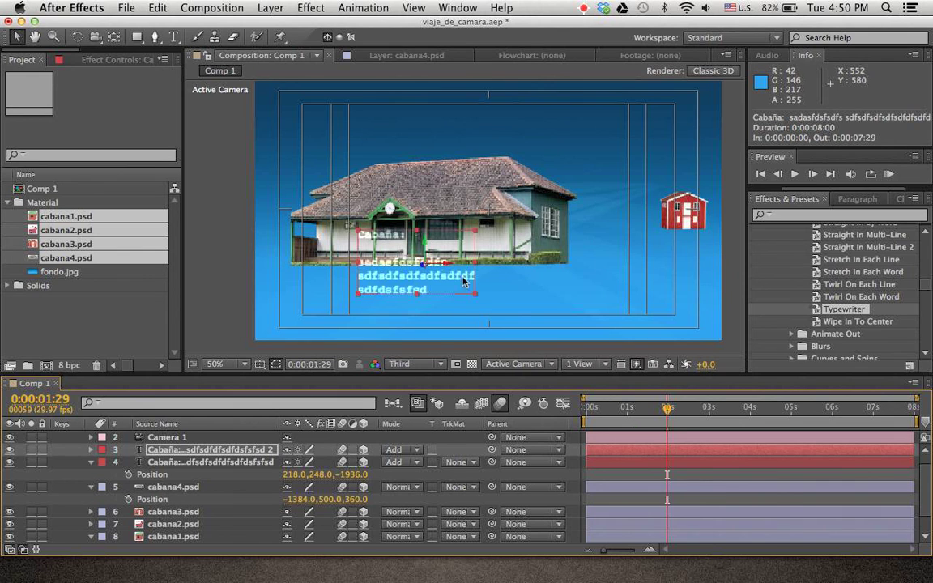
{"action": "left_click_drag", "start_coordinate": [448, 267], "coordinate": [648, 145]}
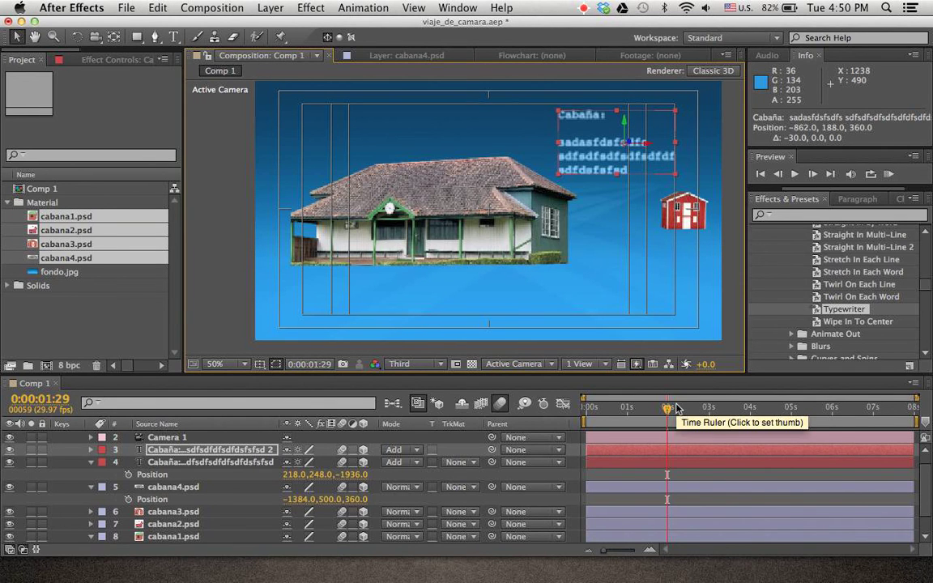
Step back to 0:00:01:19 and shift the duplicate text layer so that it starts at that frame
{"action": "key", "text": "Page_Up"}
{"action": "key", "text": "Page_Up"}
{"action": "key", "text": "Page_Up"}
{"action": "key", "text": "Page_Up"}
{"action": "key", "text": "Page_Up"}
{"action": "key", "text": "Page_Up"}
{"action": "key", "text": "Page_Up"}
{"action": "key", "text": "Page_Up"}
{"action": "key", "text": "Page_Up"}
{"action": "key", "text": "Page_Up"}
{"action": "key", "text": "Page_Up"}
{"action": "key", "text": "Page_Up"}
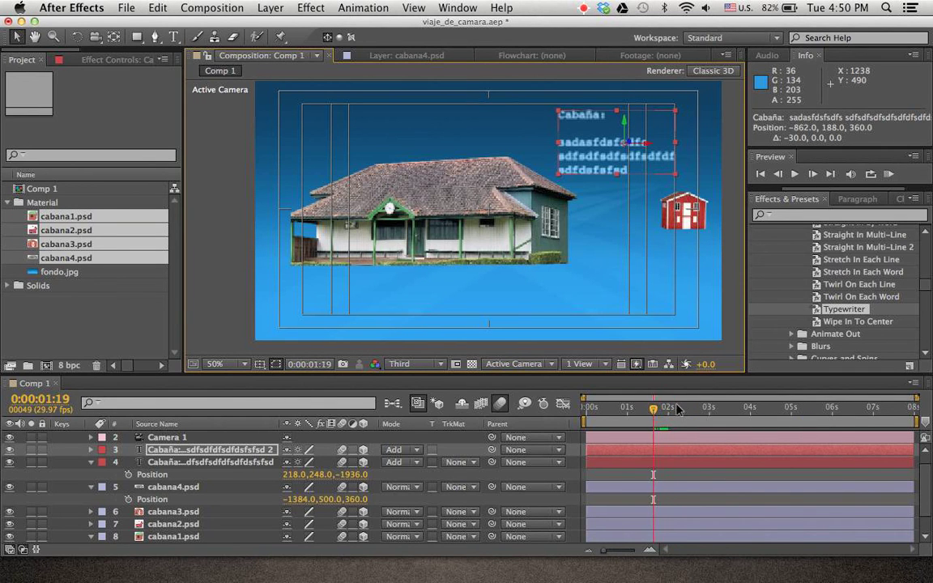
{"action": "key", "text": "Page_Down"}
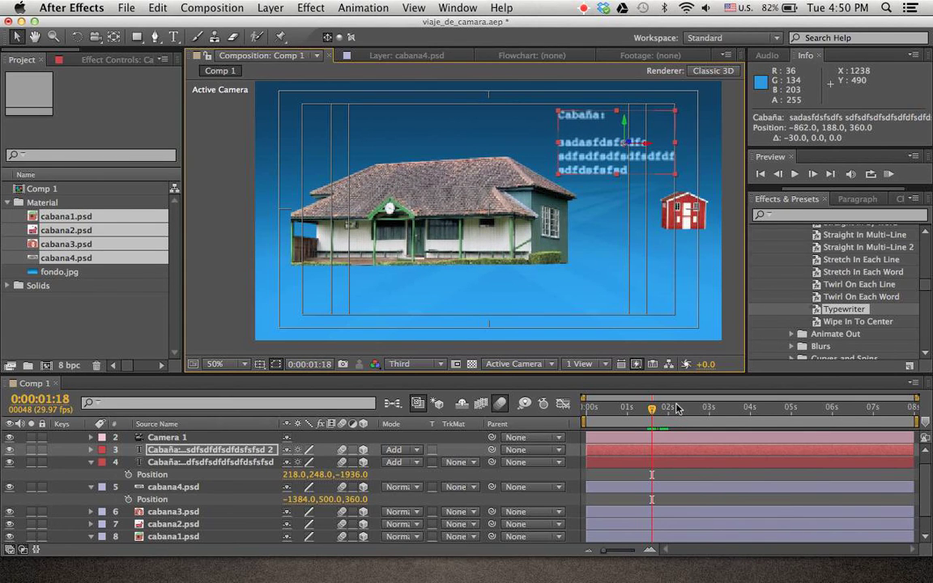
{"action": "key", "text": "Page_Down"}
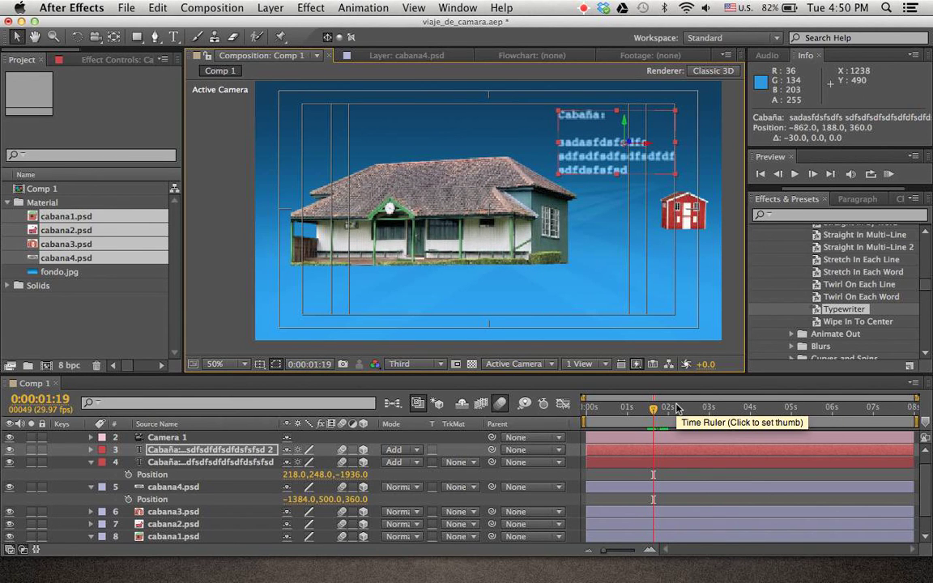
{"action": "key", "text": "bracketleft"}
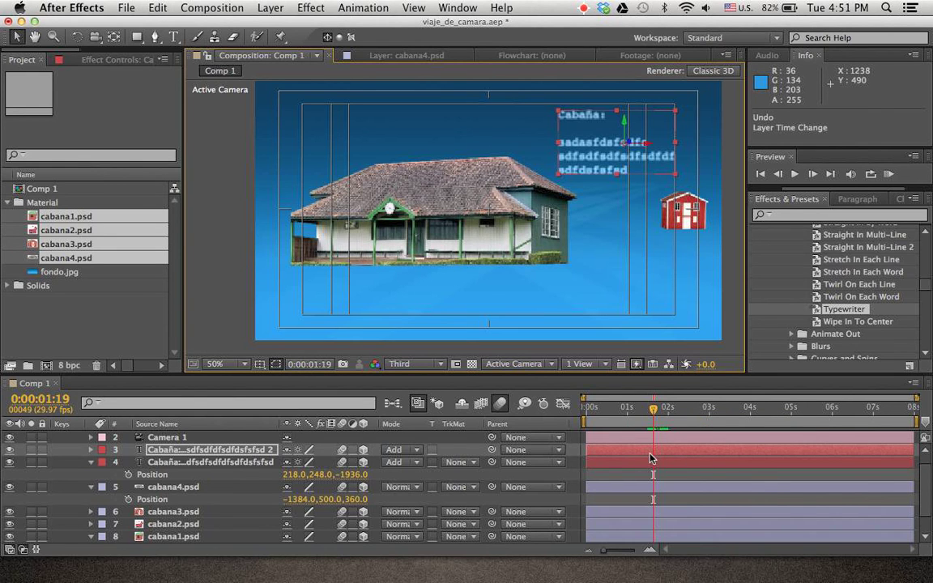
{"action": "key", "text": "bracketleft"}
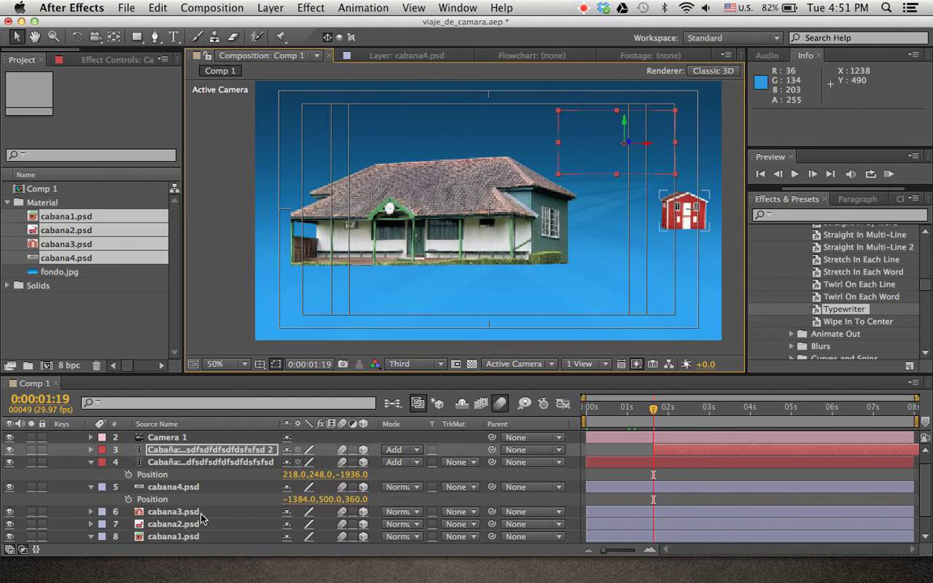
At 0:00:03:05, with the barn in view, duplicate the second text layer to make a third one
{"action": "left_click_drag", "start_coordinate": [706, 410], "coordinate": [716, 411]}
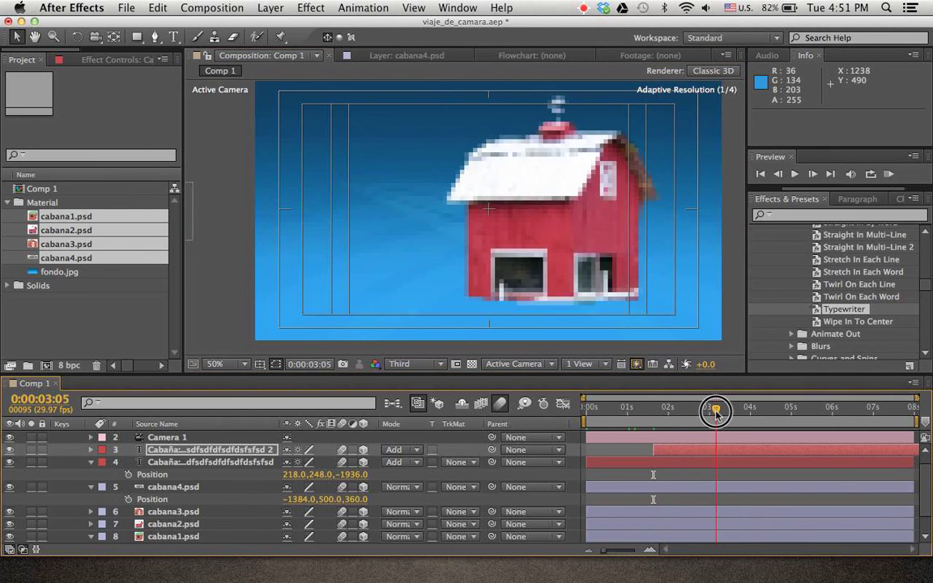
{"action": "left_click", "coordinate": [173, 524]}
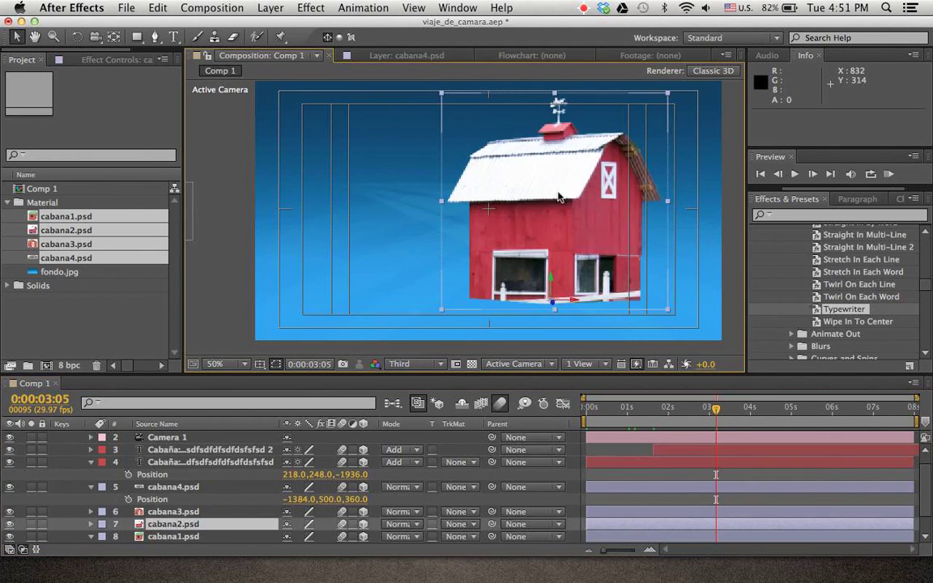
{"action": "left_click", "coordinate": [201, 461]}
{"action": "left_click", "coordinate": [204, 452]}
{"action": "key", "text": "super+d"}
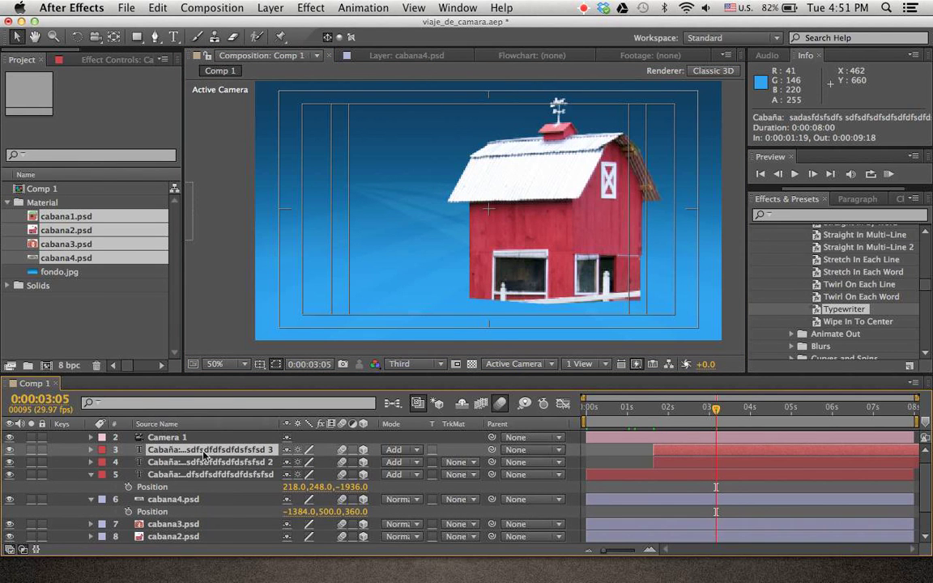
Paste cabana2.psd's Position onto the third text layer, move it to the barn's upper left, about 2598, 224, 1944, and start it at 0:00:03:06
{"action": "left_click", "coordinate": [172, 534]}
{"action": "scroll", "coordinate": [201, 450], "scroll_direction": "down", "scroll_amount": 3}
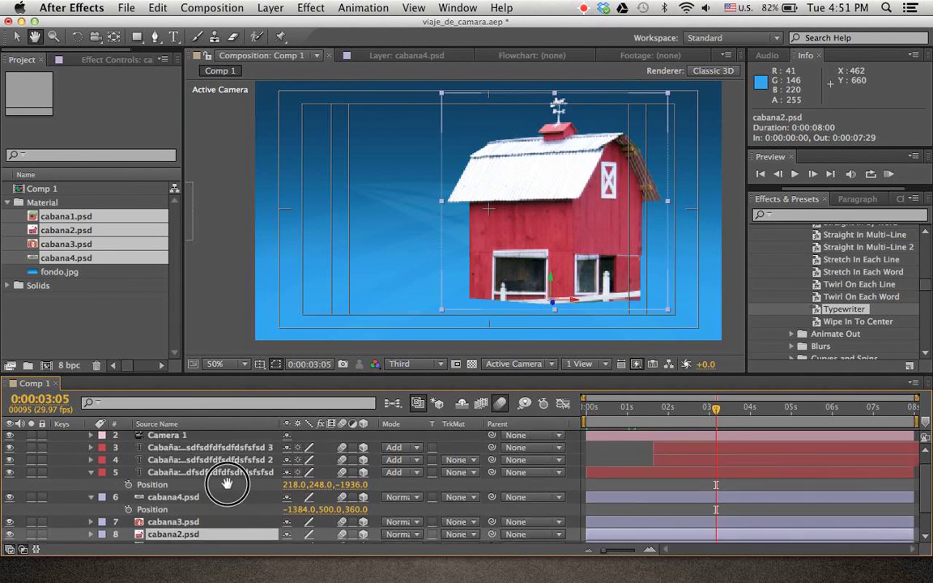
{"action": "key", "text": "alt+shift+p"}
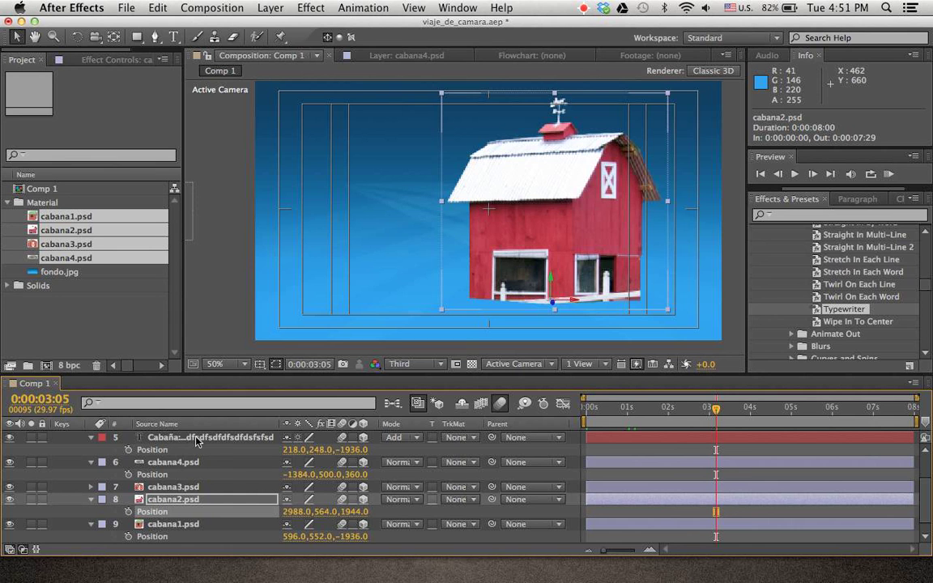
{"action": "scroll", "coordinate": [178, 453], "scroll_direction": "up", "scroll_amount": 3}
{"action": "left_click", "coordinate": [215, 463]}
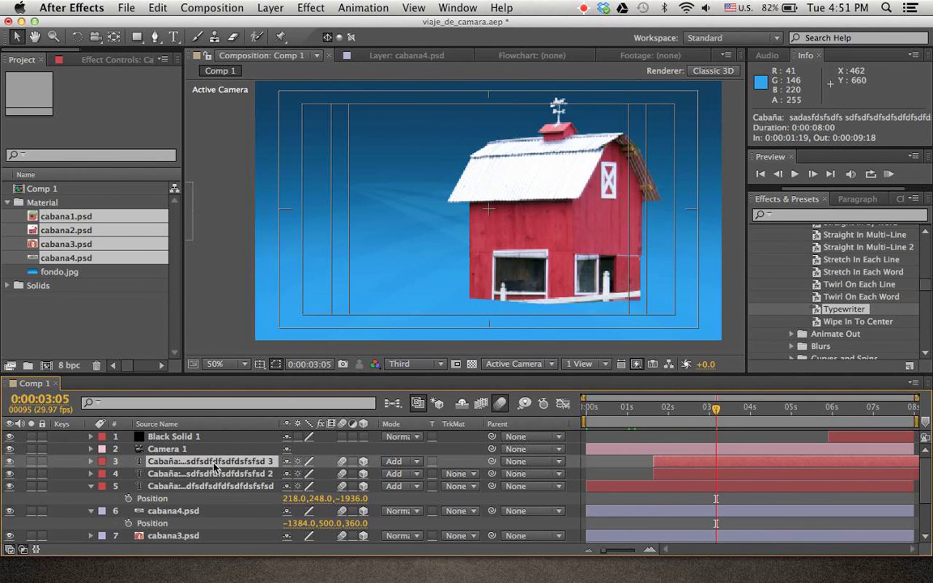
{"action": "left_click_drag", "start_coordinate": [524, 278], "coordinate": [433, 300]}
{"action": "left_click_drag", "start_coordinate": [379, 286], "coordinate": [384, 160]}
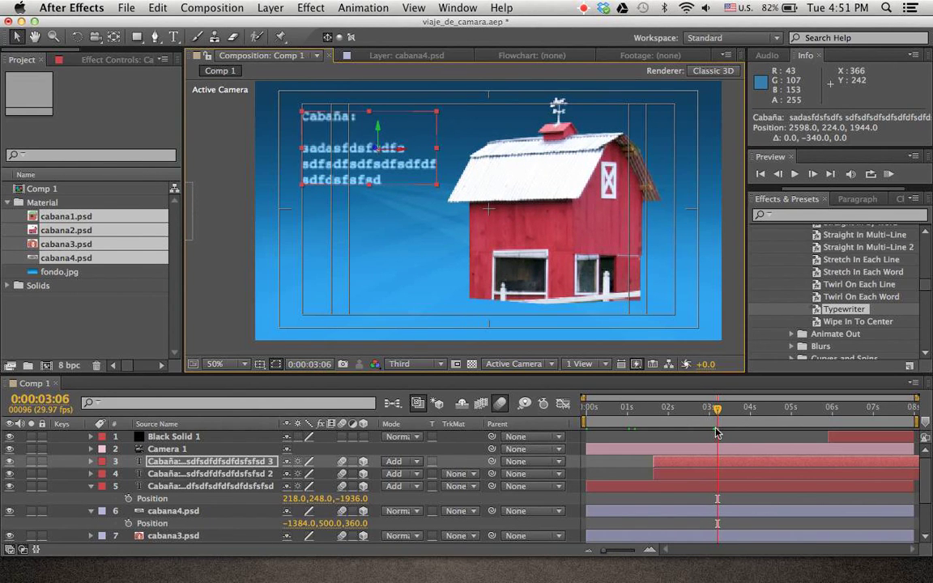
{"action": "key", "text": "Page_Down"}
{"action": "key", "text": "bracketleft"}
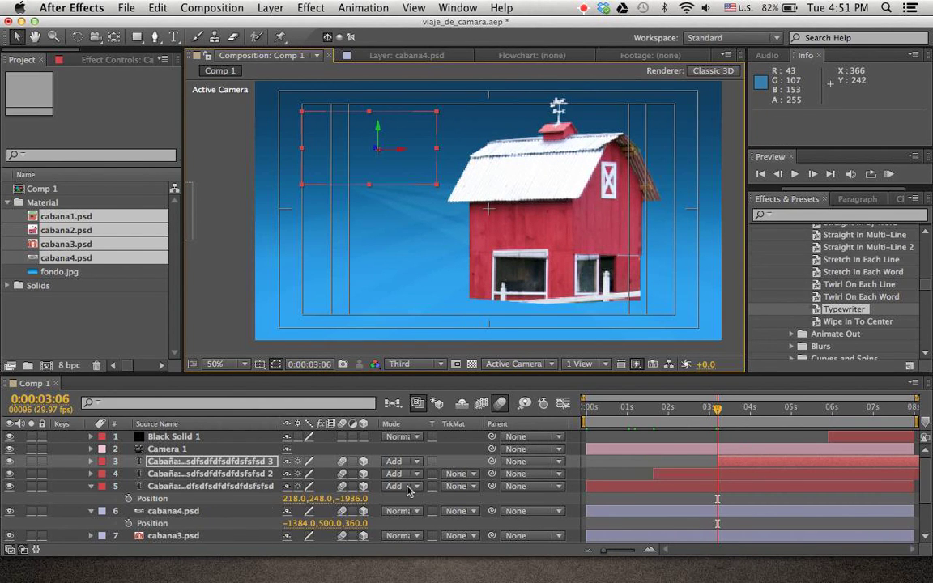
At 0:00:04:28, copy cabana3.psd's Position and duplicate the third text layer to make a fourth one
{"action": "left_click_drag", "start_coordinate": [739, 409], "coordinate": [788, 411]}
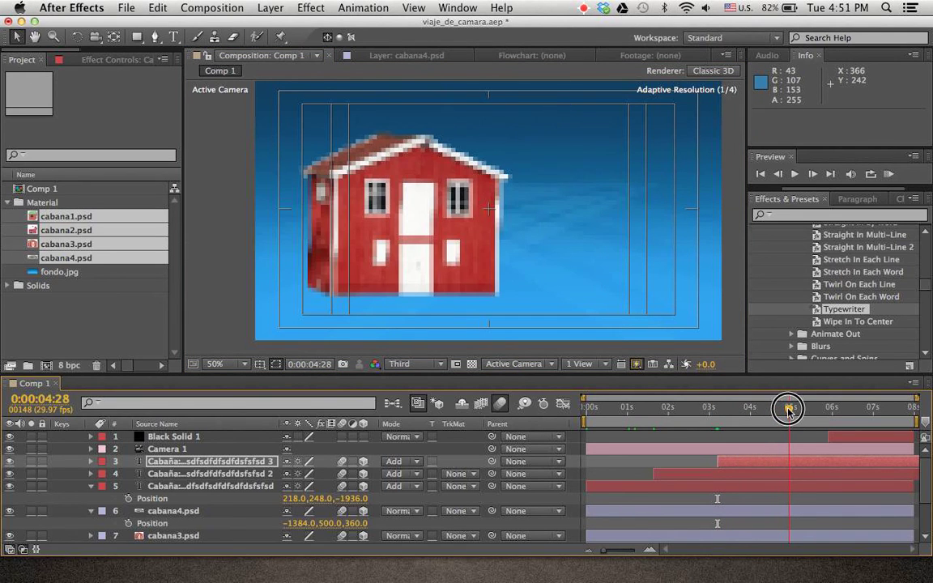
{"action": "left_click", "coordinate": [363, 253]}
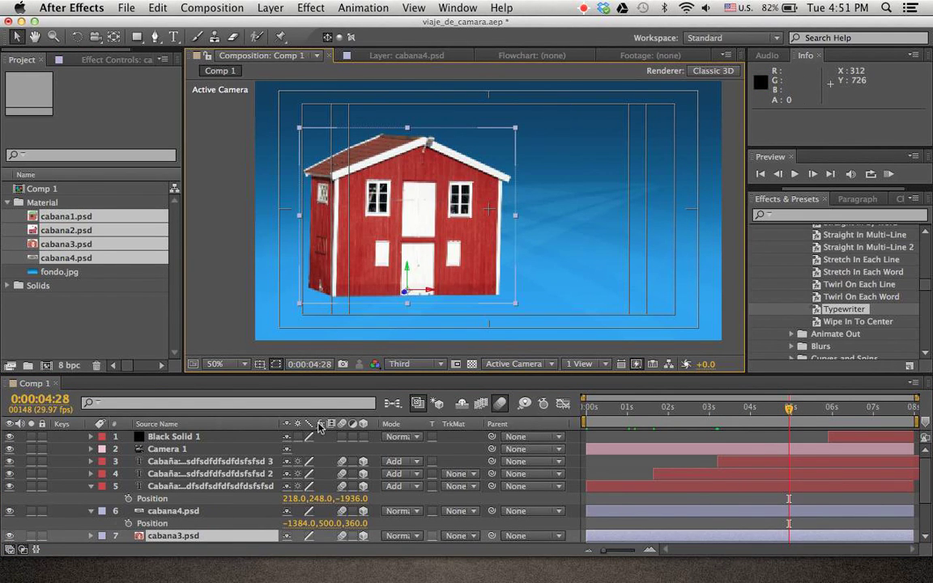
{"action": "key", "text": "p"}
{"action": "left_click", "coordinate": [169, 538]}
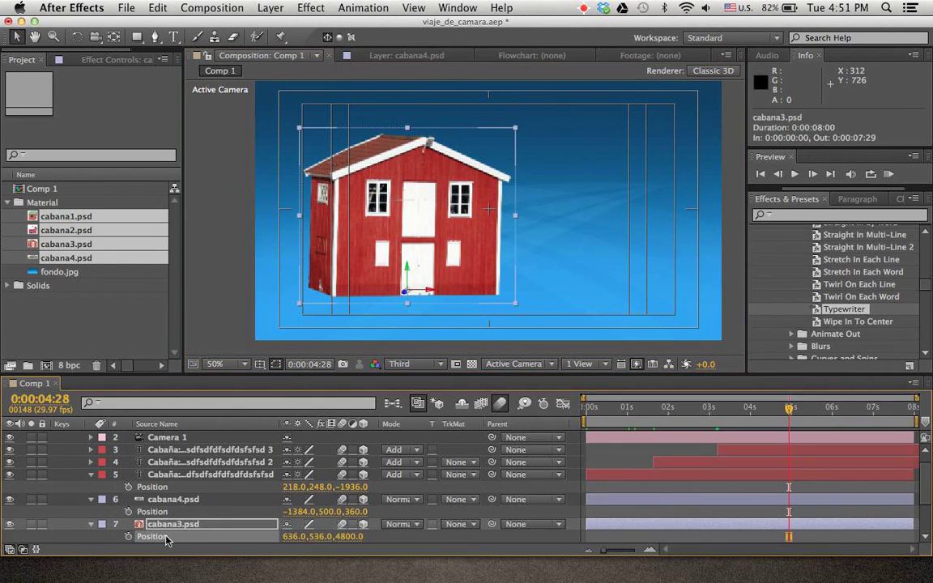
{"action": "left_click", "coordinate": [202, 451]}
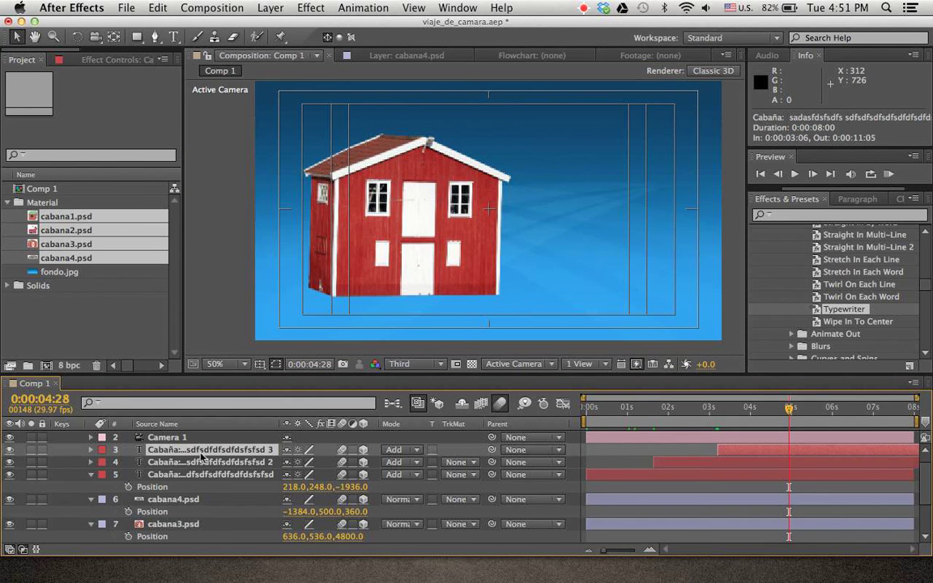
{"action": "key", "text": "super+d"}
Paste the copied Position onto the fourth text layer, move it to the house's upper right, about 1092, 216, 4800, and save the project
{"action": "key", "text": "p"}
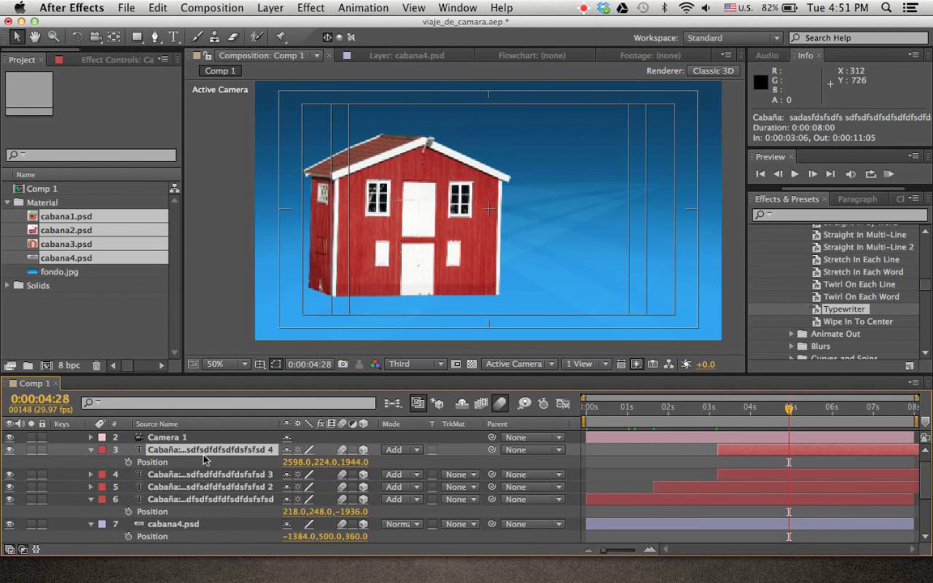
{"action": "left_click", "coordinate": [199, 464]}
{"action": "key", "text": "super+v"}
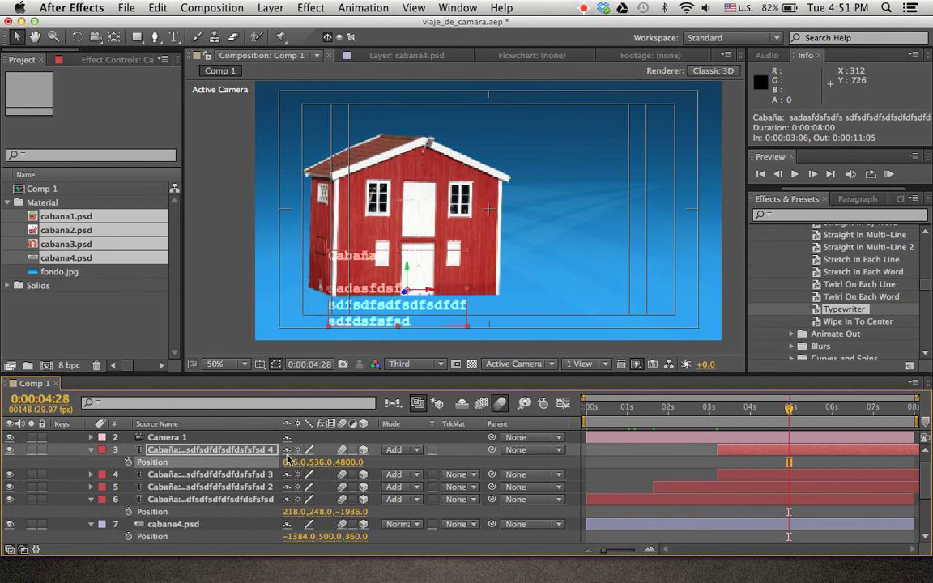
{"action": "left_click_drag", "start_coordinate": [450, 291], "coordinate": [620, 150]}
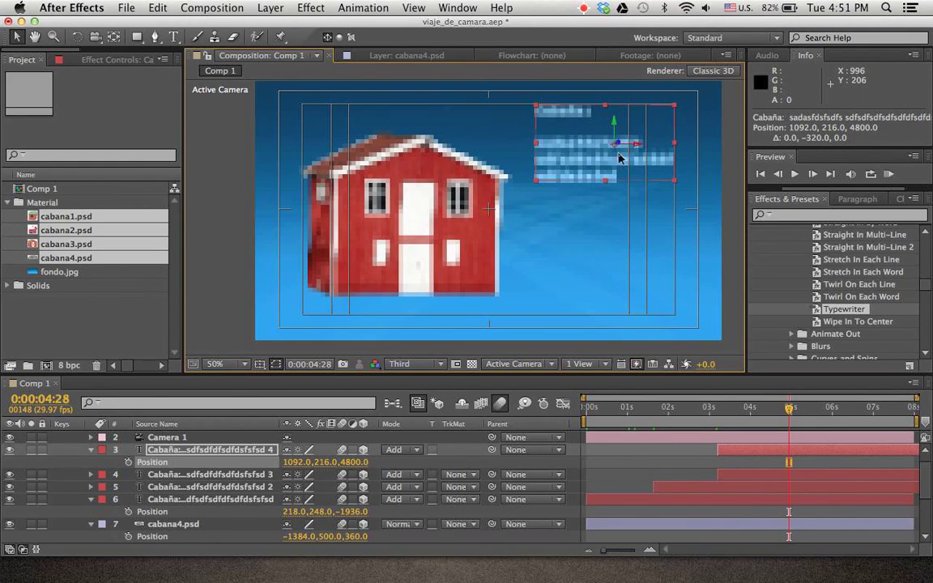
{"action": "key", "text": "super+s"}
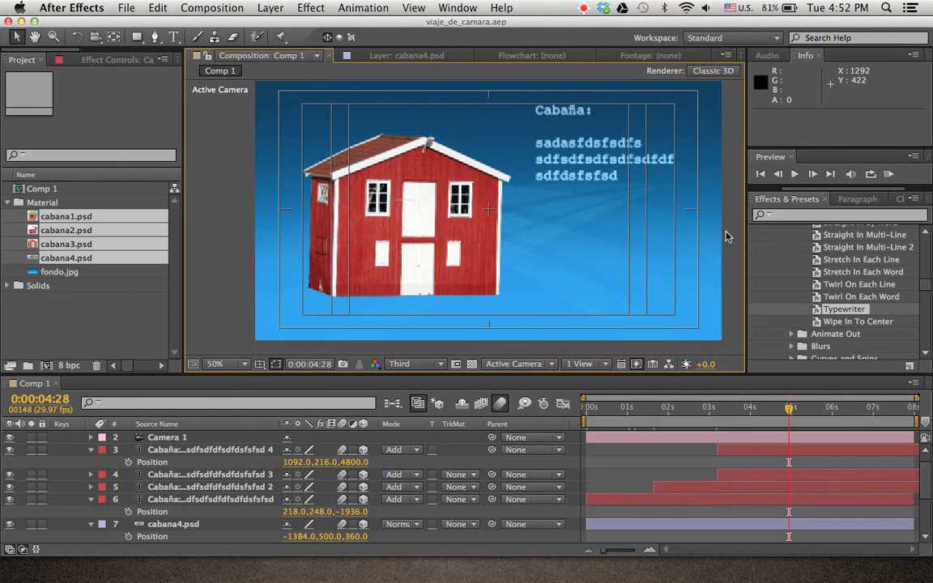
Add an adjustment layer above all the layers and apply the Magic Bullet Looks effect to it
{"action": "right_click", "coordinate": [195, 234]}
{"action": "mouse_move", "coordinate": [212, 241]}
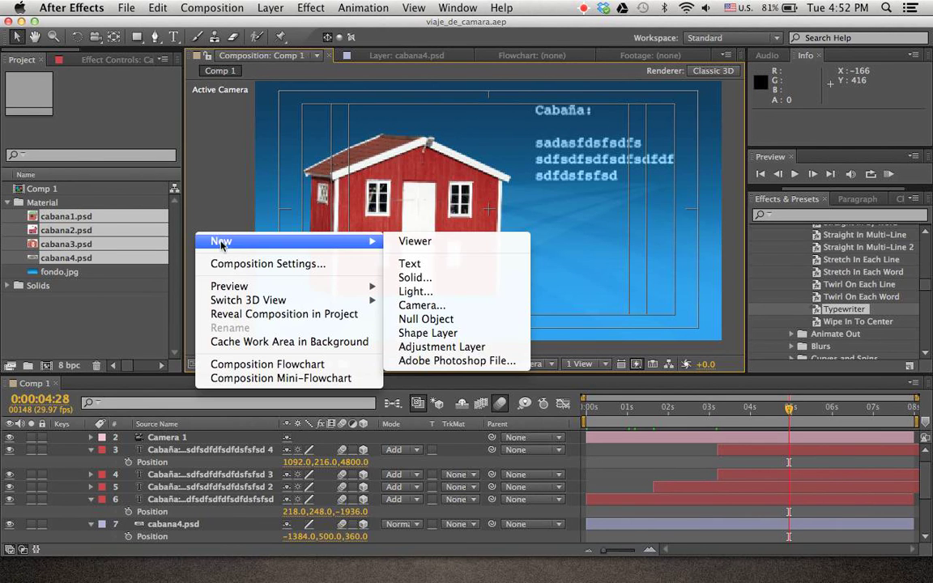
{"action": "left_click_drag", "start_coordinate": [409, 332], "coordinate": [409, 350]}
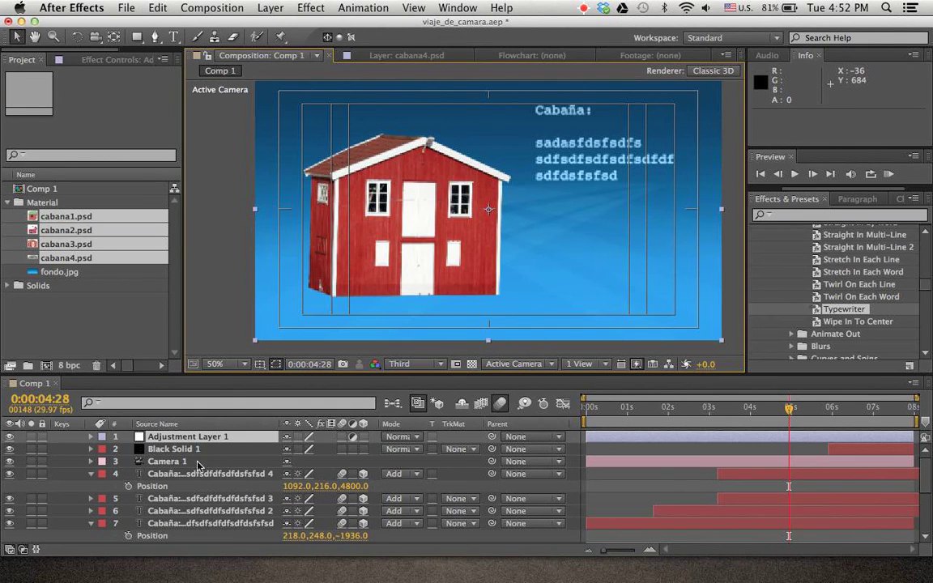
{"action": "left_click", "coordinate": [829, 215]}
{"action": "type", "text": "look"}
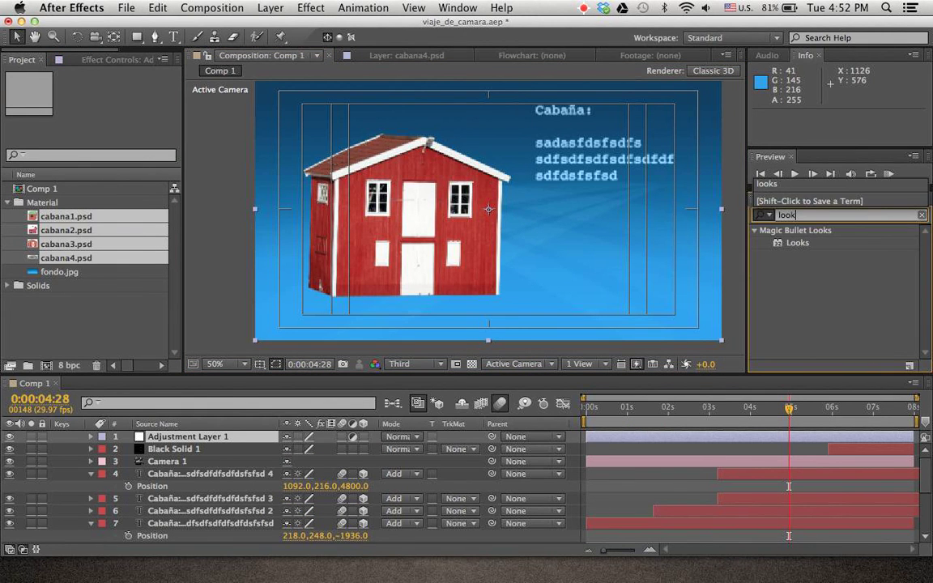
{"action": "left_click_drag", "start_coordinate": [799, 243], "coordinate": [364, 330]}
Give the adjustment layer's Looks effect the Cinematic preset Romance and start a RAM preview of the composition
{"action": "left_click", "coordinate": [63, 127]}
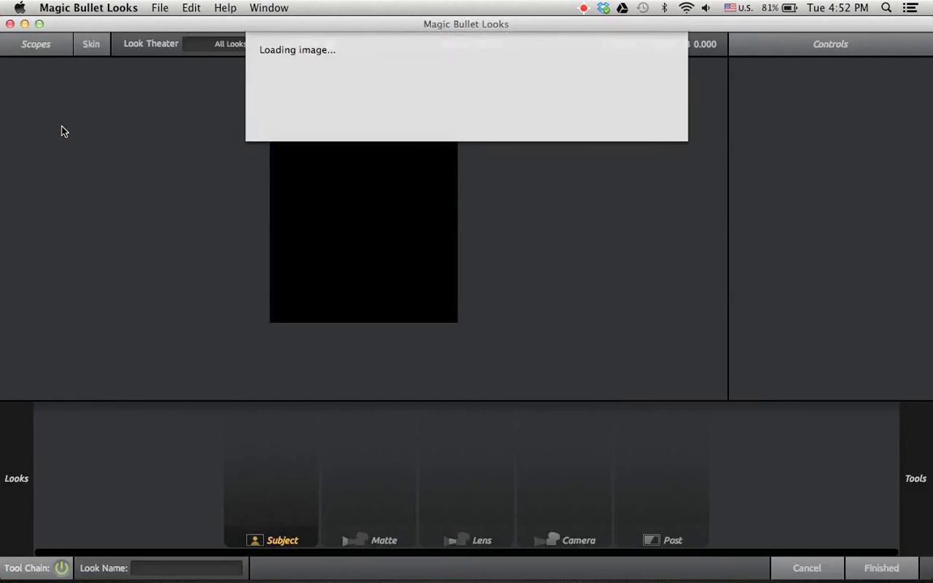
{"action": "mouse_move", "coordinate": [4, 143]}
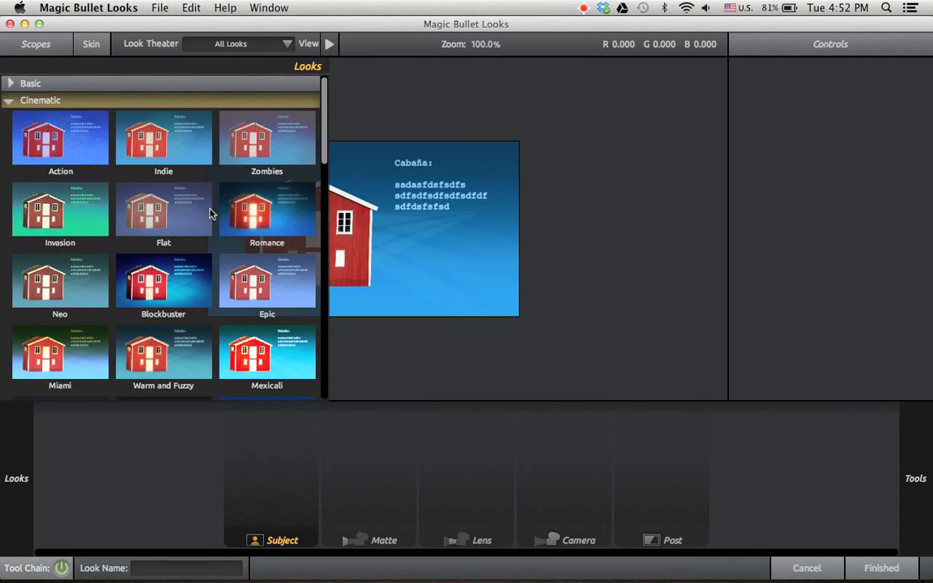
{"action": "left_click", "coordinate": [281, 225]}
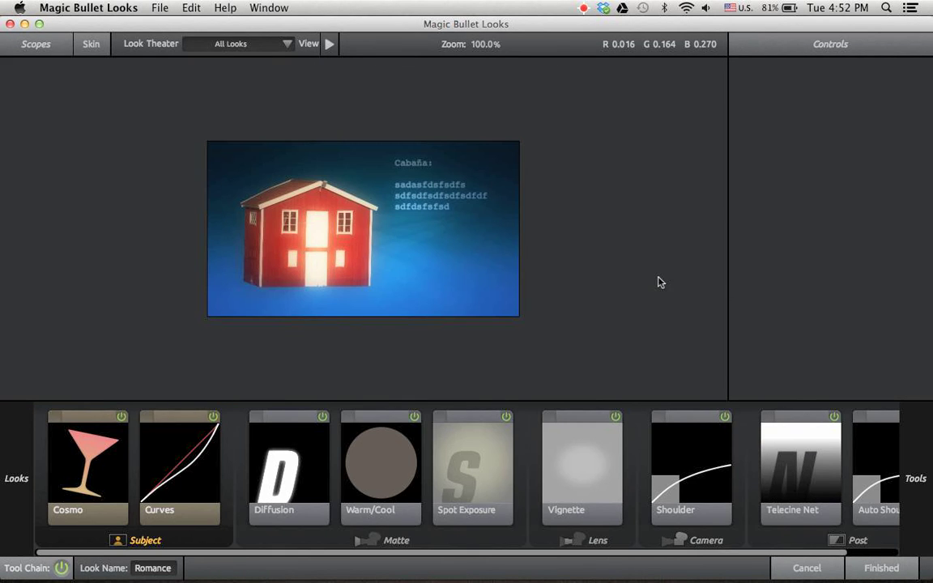
{"action": "left_click", "coordinate": [901, 574]}
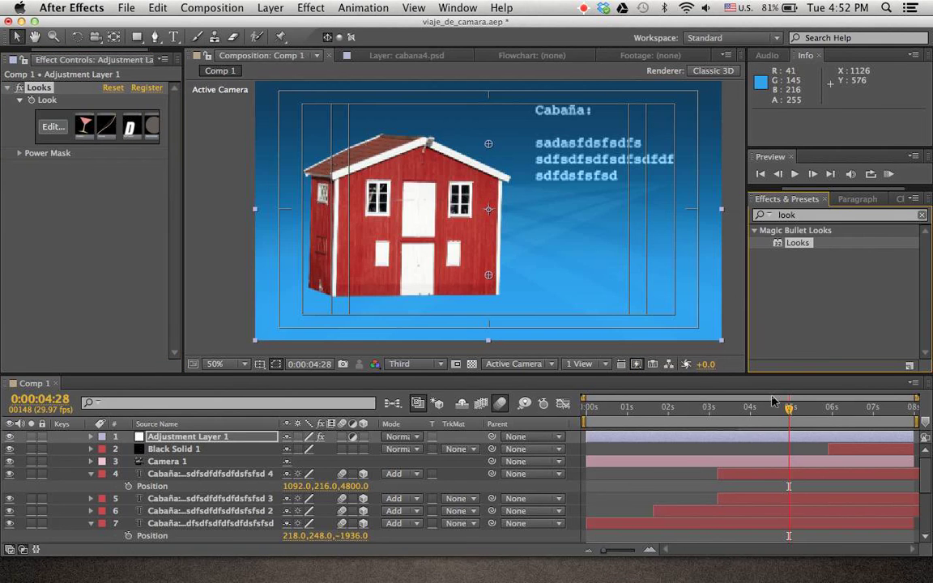
{"action": "left_click", "coordinate": [888, 174]}
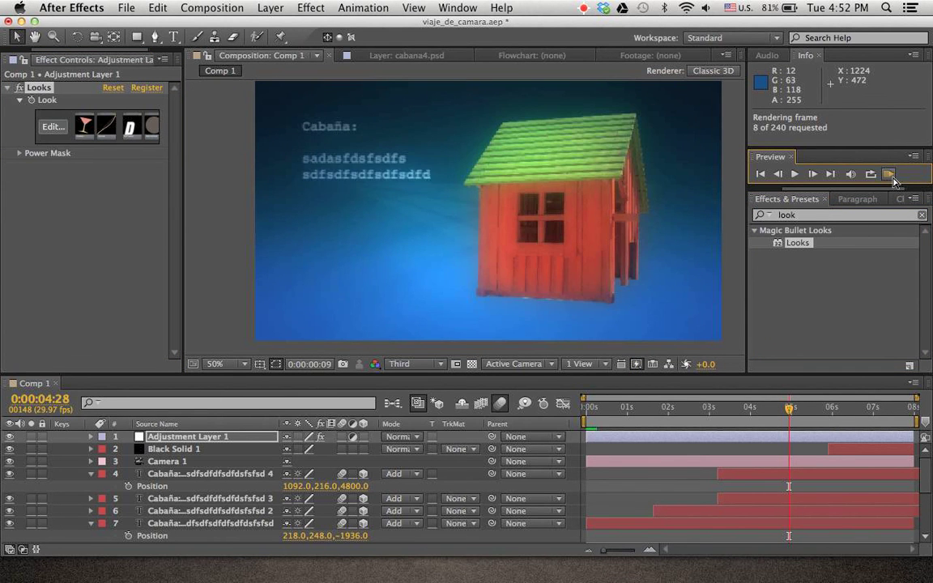